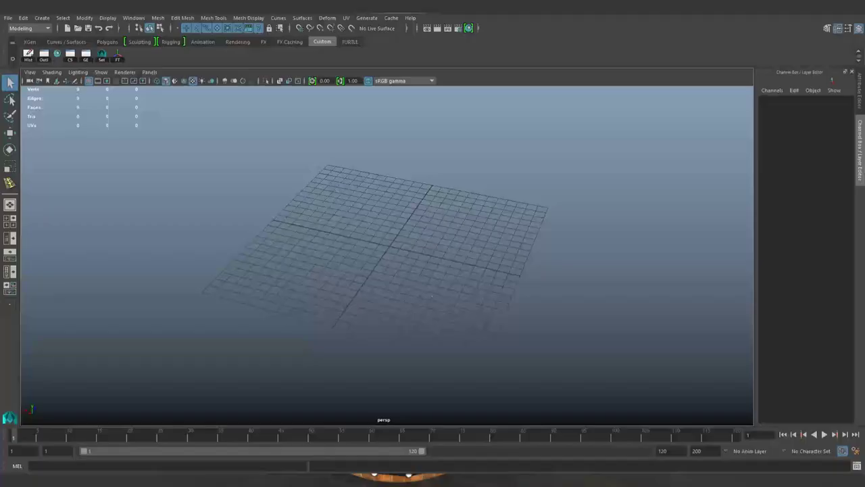
# - Create a polygon cube and stretch its depth to 15.1
pyautogui.click(107, 42)
pyautogui.click(47, 57)
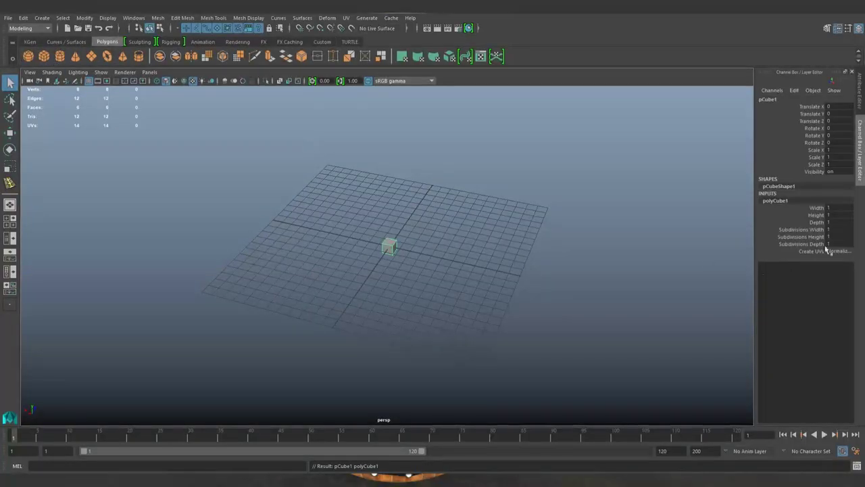
pyautogui.click(817, 215)
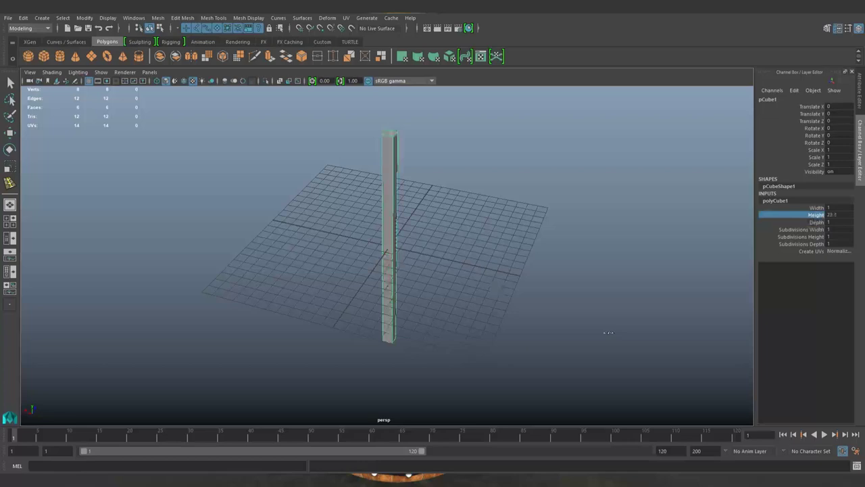
pyautogui.click(816, 221)
pyautogui.moveTo(818, 224); pyautogui.dragTo(540, 398, button='middle')
pyautogui.moveTo(531, 384)
pyautogui.keyDown('alt'); pyautogui.mouseDown()
pyautogui.moveTo(411, 311)
pyautogui.moveTo(417, 349)
pyautogui.moveTo(359, 363)
pyautogui.mouseUp(); pyautogui.keyUp('alt')
# - Set the cube's subdivisions to 4 width, 4 height and 8 depth
pyautogui.moveTo(801, 229); pyautogui.dragTo(801, 244)
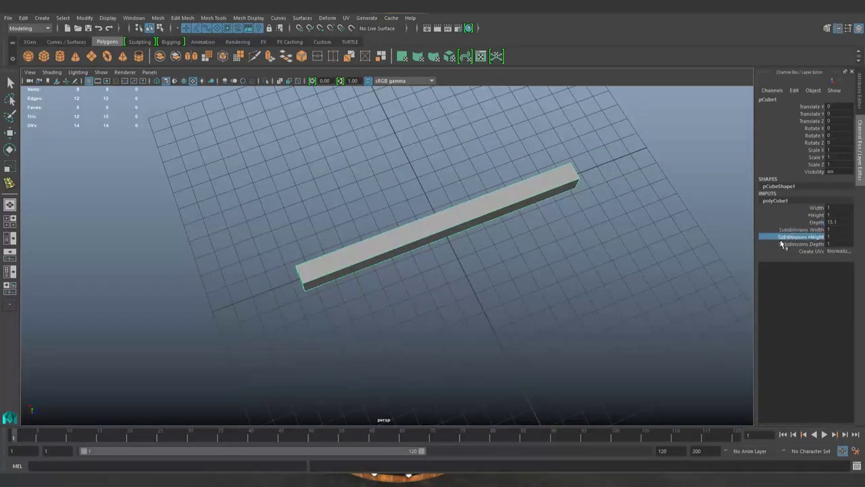
pyautogui.keyDown('alt'); pyautogui.moveTo(473, 284); pyautogui.dragTo(392, 286); pyautogui.keyUp('alt')
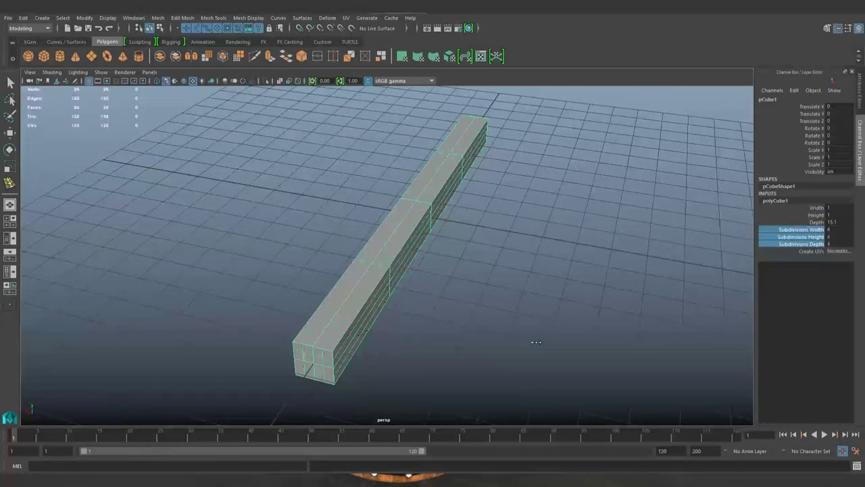
pyautogui.moveTo(536, 342); pyautogui.dragTo(538, 347, button='middle')
pyautogui.click(801, 243)
pyautogui.moveTo(609, 333); pyautogui.dragTo(620, 331, button='middle')
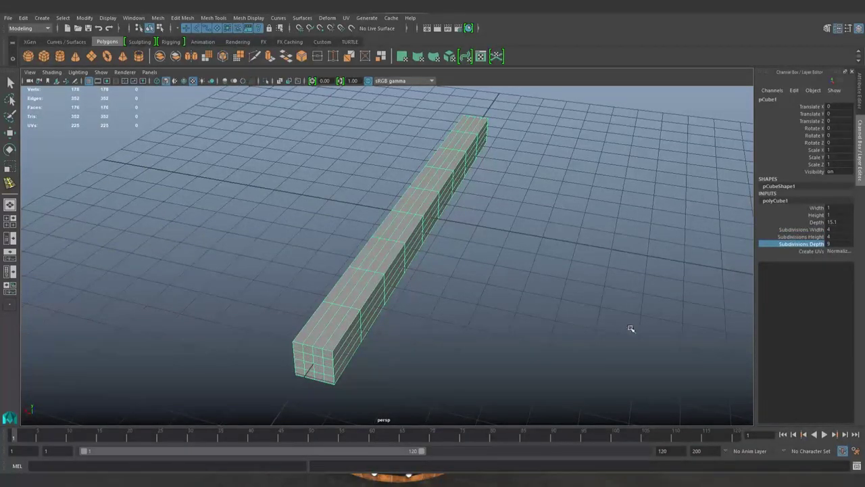
pyautogui.moveTo(630, 328)
pyautogui.keyDown('alt'); pyautogui.mouseDown()
pyautogui.moveTo(462, 378)
pyautogui.moveTo(525, 340)
pyautogui.moveTo(478, 348)
pyautogui.mouseUp(); pyautogui.keyUp('alt')
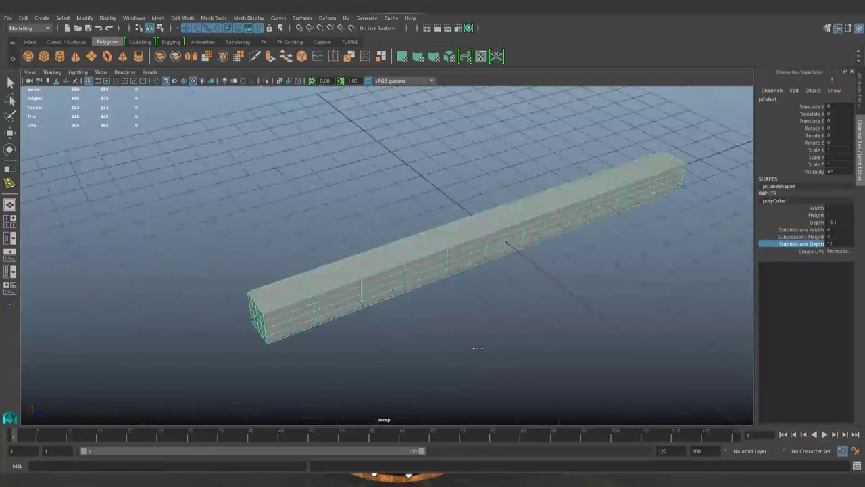
pyautogui.click(830, 236)
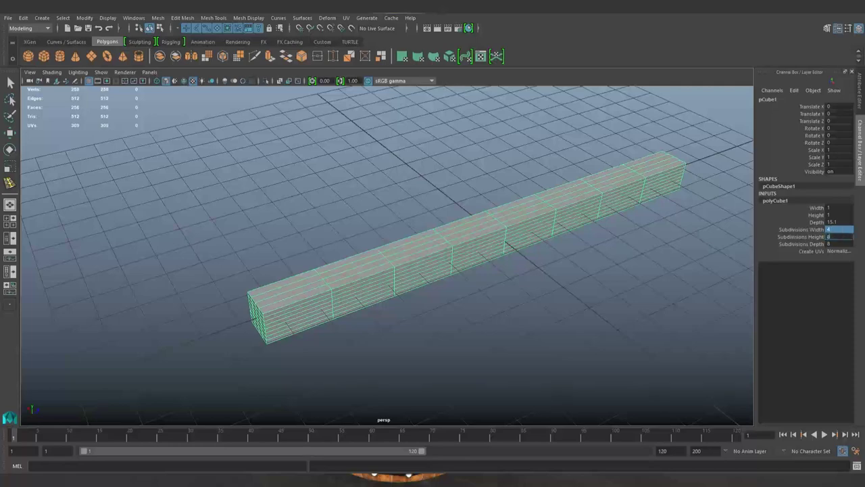
pyautogui.keyDown('alt'); pyautogui.moveTo(259, 209); pyautogui.dragTo(641, 222); pyautogui.keyUp('alt')
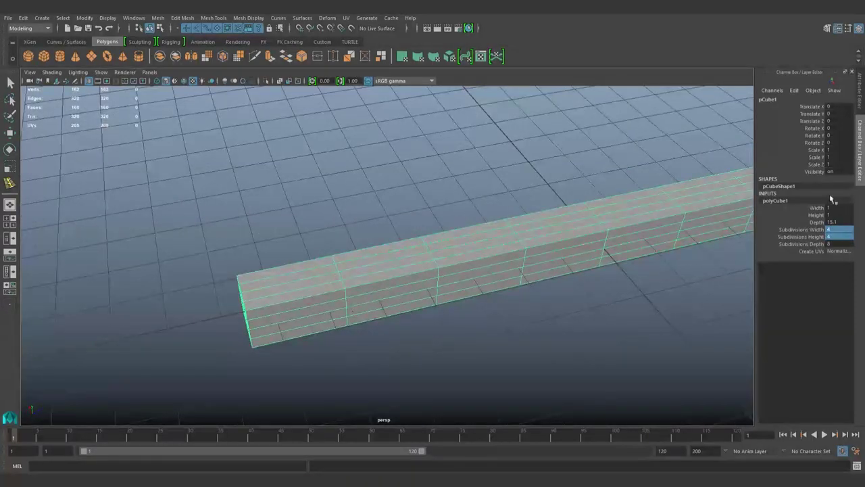
# - Make the bar a thin plank: width 1.2 and height 0.2
pyautogui.moveTo(641, 222); pyautogui.dragTo(585, 246, button='middle')
pyautogui.moveTo(585, 245)
pyautogui.keyDown('alt'); pyautogui.mouseDown()
pyautogui.moveTo(500, 315)
pyautogui.moveTo(506, 271)
pyautogui.moveTo(608, 271)
pyautogui.mouseUp(); pyautogui.keyUp('alt')
pyautogui.click(816, 215)
pyautogui.moveTo(608, 271); pyautogui.dragTo(600, 279, button='middle')
pyautogui.keyDown('alt'); pyautogui.moveTo(601, 279); pyautogui.dragTo(359, 332); pyautogui.keyUp('alt')
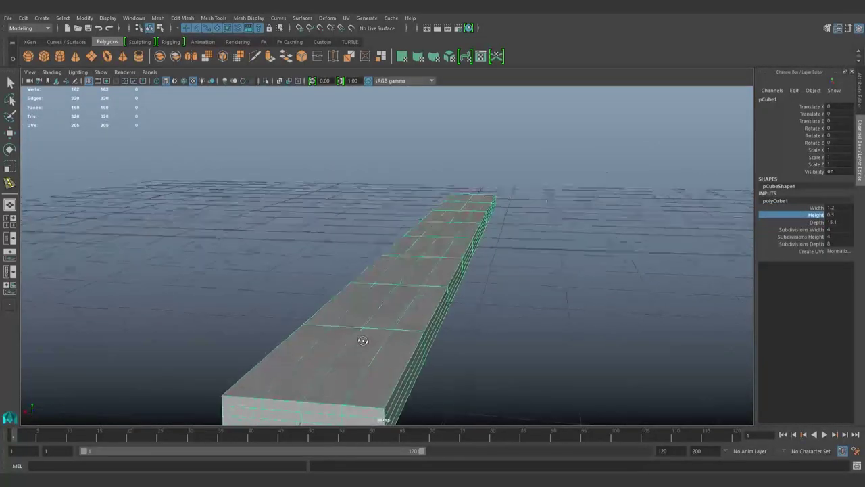
pyautogui.moveTo(358, 331)
pyautogui.mouseDown(button='middle')
pyautogui.moveTo(378, 331)
pyautogui.moveTo(338, 331)
pyautogui.mouseUp(button='middle')
pyautogui.hotkey('ctrl', 'z')
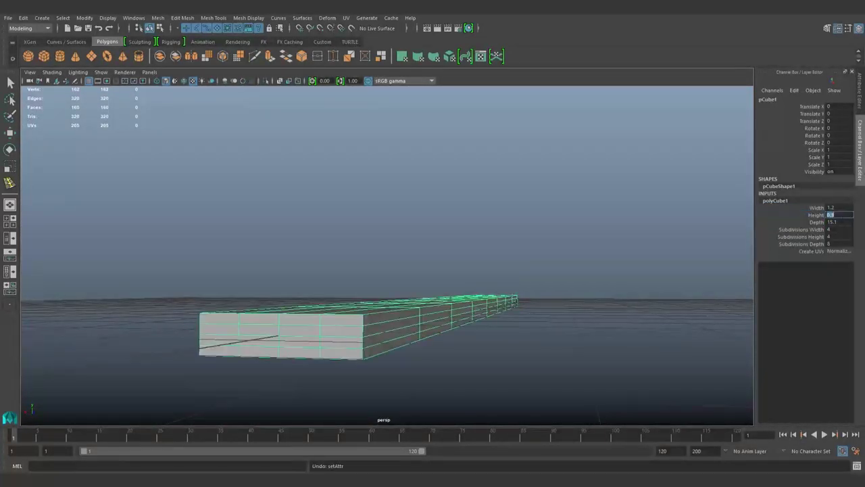
pyautogui.write('1')
pyautogui.press('Return')
pyautogui.keyDown('alt'); pyautogui.moveTo(271, 284); pyautogui.dragTo(329, 295); pyautogui.keyUp('alt')
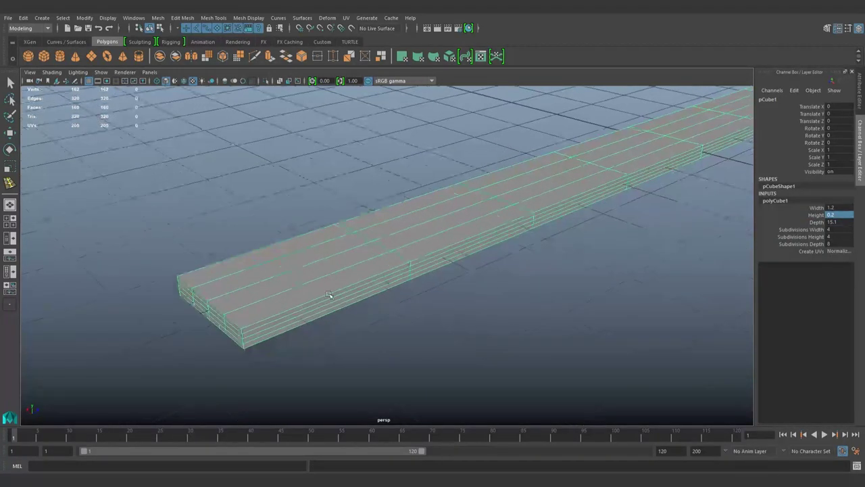
pyautogui.press('F10')
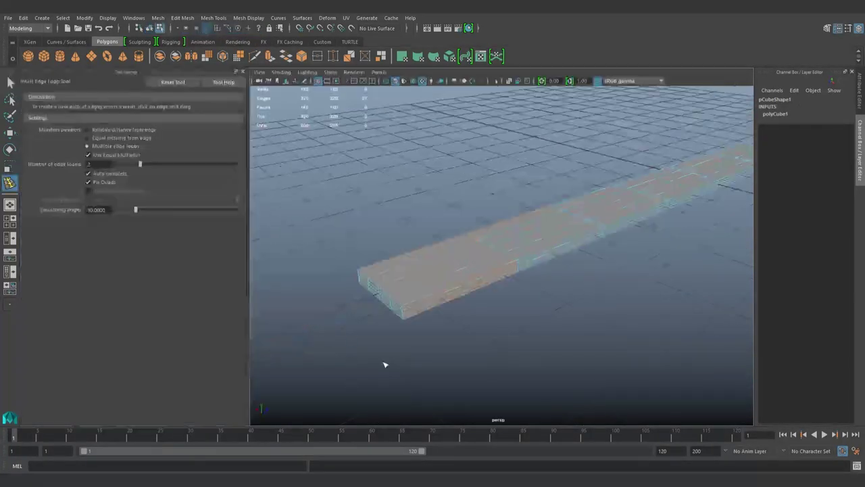
# - Insert the first three edge loops along the plank
pyautogui.moveTo(383, 363)
pyautogui.keyDown('alt'); pyautogui.mouseDown()
pyautogui.moveTo(262, 335)
pyautogui.moveTo(238, 276)
pyautogui.moveTo(313, 337)
pyautogui.mouseUp(); pyautogui.keyUp('alt')
pyautogui.keyDown('ctrl'); pyautogui.click(233, 347); pyautogui.keyUp('ctrl')
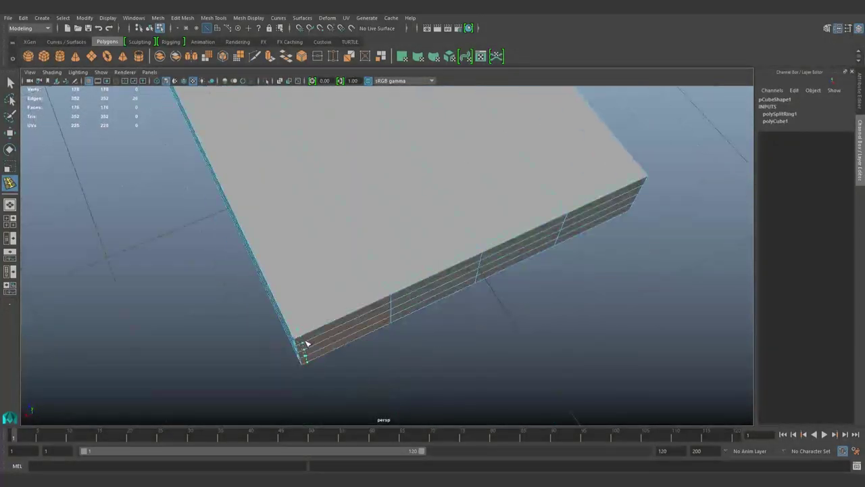
pyautogui.keyDown('ctrl'); pyautogui.click(306, 344); pyautogui.keyUp('ctrl')
pyautogui.keyDown('ctrl'); pyautogui.click(649, 186); pyautogui.keyUp('ctrl')
pyautogui.moveTo(649, 186)
pyautogui.keyDown('alt'); pyautogui.mouseDown()
pyautogui.moveTo(483, 299)
pyautogui.moveTo(311, 298)
pyautogui.mouseUp(); pyautogui.keyUp('alt')
# - Add three more edge loops, then return to object mode and deselect
pyautogui.keyDown('ctrl'); pyautogui.click(312, 302); pyautogui.keyUp('ctrl')
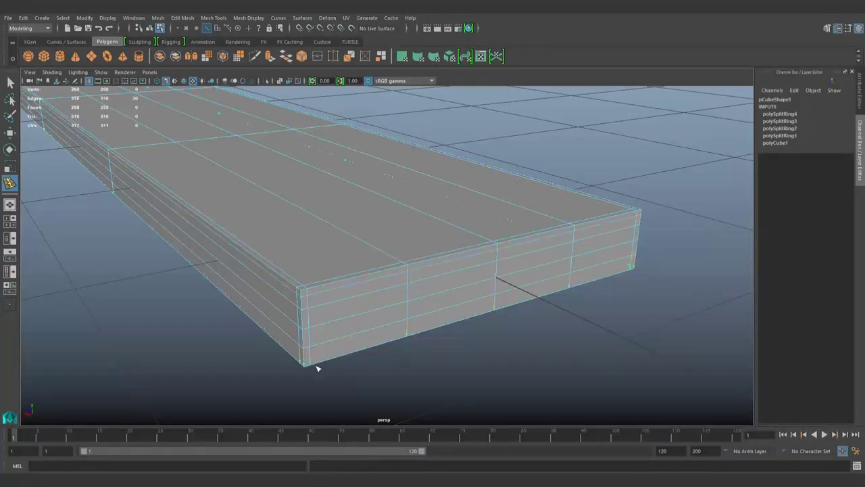
pyautogui.keyDown('ctrl'); pyautogui.click(317, 368); pyautogui.keyUp('ctrl')
pyautogui.moveTo(318, 367)
pyautogui.keyDown('alt'); pyautogui.mouseDown(button='right')
pyautogui.moveTo(294, 372)
pyautogui.moveTo(691, 365)
pyautogui.moveTo(540, 360)
pyautogui.mouseUp(button='right'); pyautogui.keyUp('alt')
pyautogui.moveTo(539, 360)
pyautogui.keyDown('alt'); pyautogui.mouseDown()
pyautogui.moveTo(404, 347)
pyautogui.moveTo(380, 417)
pyautogui.moveTo(394, 141)
pyautogui.moveTo(18, 88)
pyautogui.mouseUp(); pyautogui.keyUp('alt')
pyautogui.keyDown('ctrl'); pyautogui.click(374, 365); pyautogui.keyUp('ctrl')
pyautogui.press('F8')
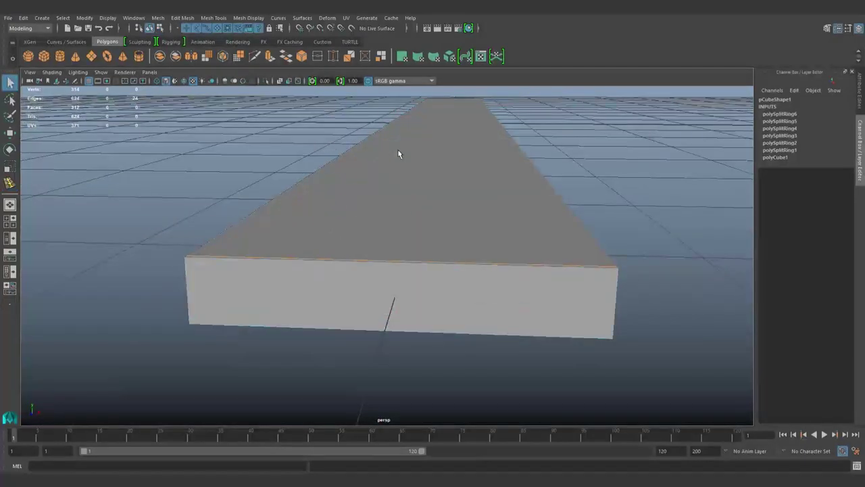
pyautogui.scroll(-5, 384, 183)
pyautogui.moveTo(385, 183)
pyautogui.keyDown('alt'); pyautogui.mouseDown()
pyautogui.moveTo(517, 307)
pyautogui.moveTo(440, 286)
pyautogui.mouseUp(); pyautogui.keyUp('alt')
pyautogui.click(520, 302)
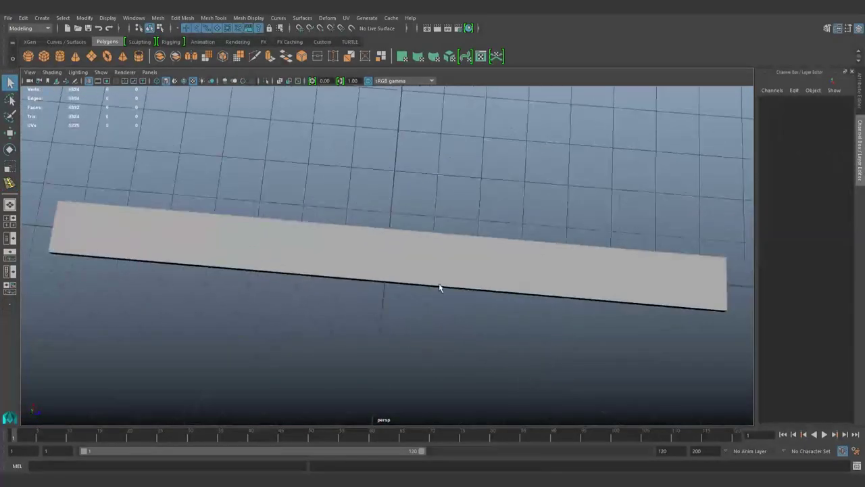
# - Smooth the plank mesh and delete its construction history
pyautogui.click(424, 283)
pyautogui.press('1')
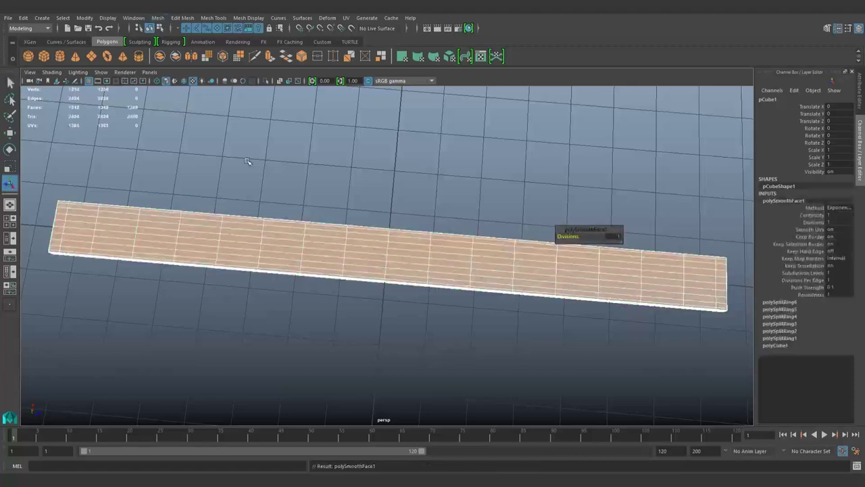
pyautogui.click(322, 41)
pyautogui.click(28, 54)
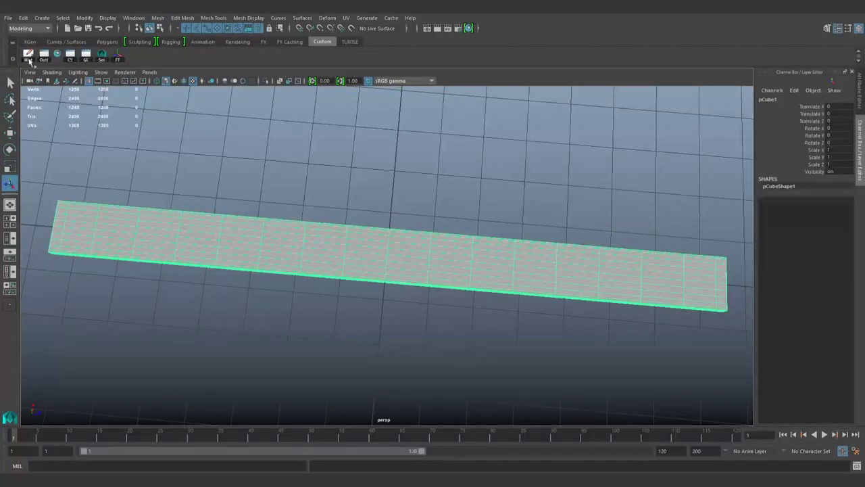
pyautogui.scroll(-3, 308, 299)
pyautogui.moveTo(309, 300)
pyautogui.keyDown('alt'); pyautogui.mouseDown()
pyautogui.moveTo(459, 187)
pyautogui.moveTo(379, 203)
pyautogui.mouseUp(); pyautogui.keyUp('alt')
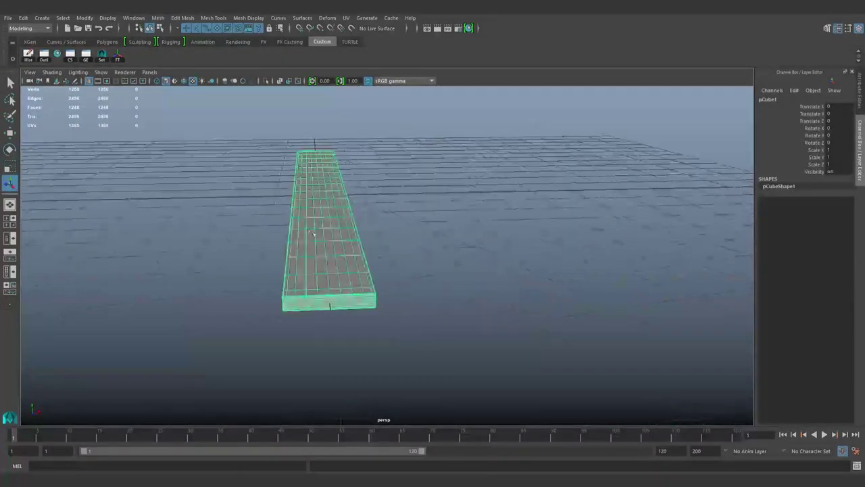
pyautogui.keyDown('alt'); pyautogui.moveTo(599, 102); pyautogui.dragTo(516, 207); pyautogui.keyUp('alt')
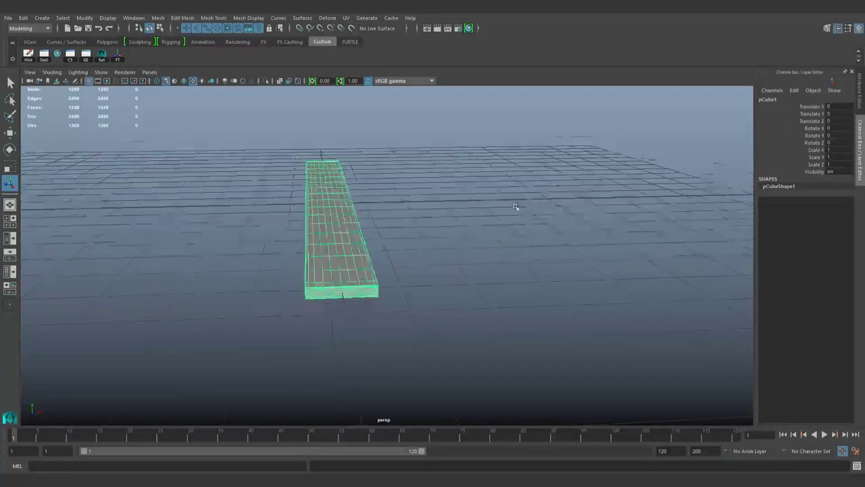
# - Marquee-select the plank's faces from the front view
pyautogui.click(513, 223)
pyautogui.keyDown('alt'); pyautogui.moveTo(512, 242); pyautogui.dragTo(643, 86); pyautogui.keyUp('alt')
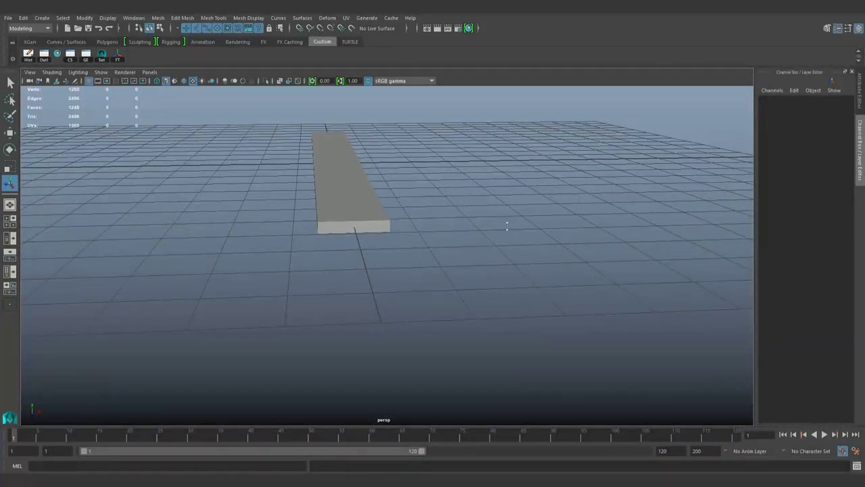
pyautogui.click(389, 227)
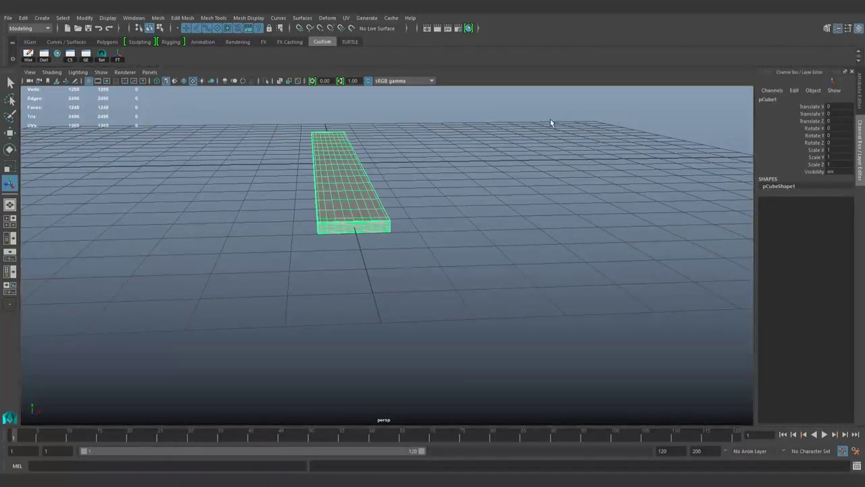
pyautogui.click(408, 264)
pyautogui.press('space')
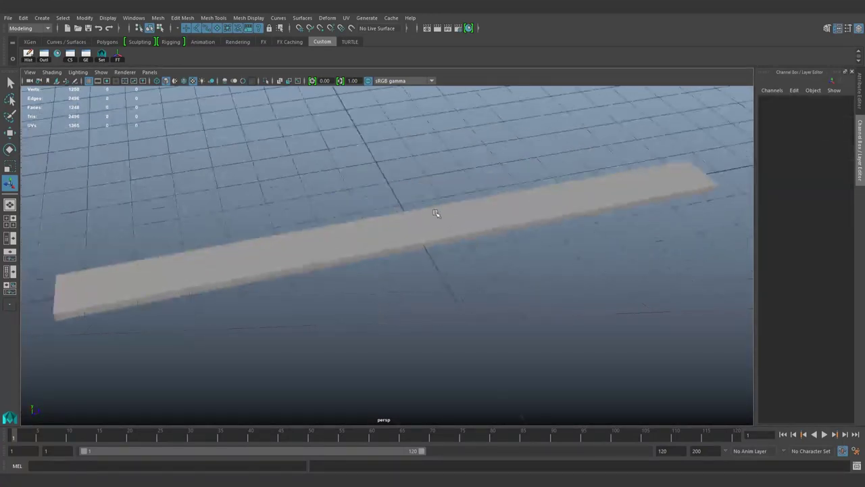
pyautogui.click(400, 260)
pyautogui.scroll(-5, 406, 269)
pyautogui.scroll(2, 405, 248)
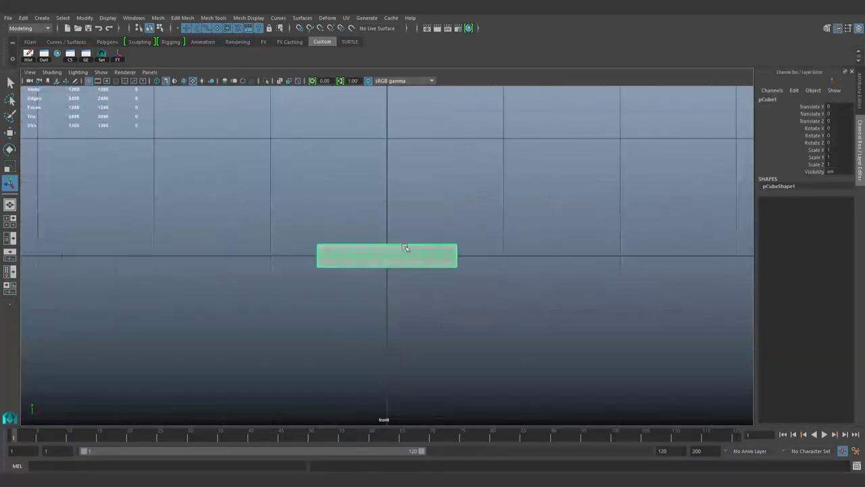
pyautogui.moveTo(193, 226); pyautogui.dragTo(526, 254)
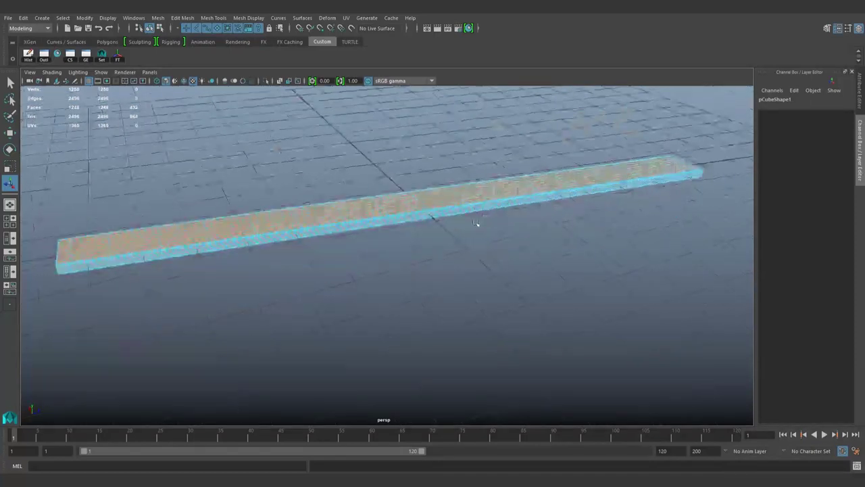
pyautogui.scroll(3, 415, 279)
pyautogui.moveTo(106, 133); pyautogui.dragTo(618, 238)
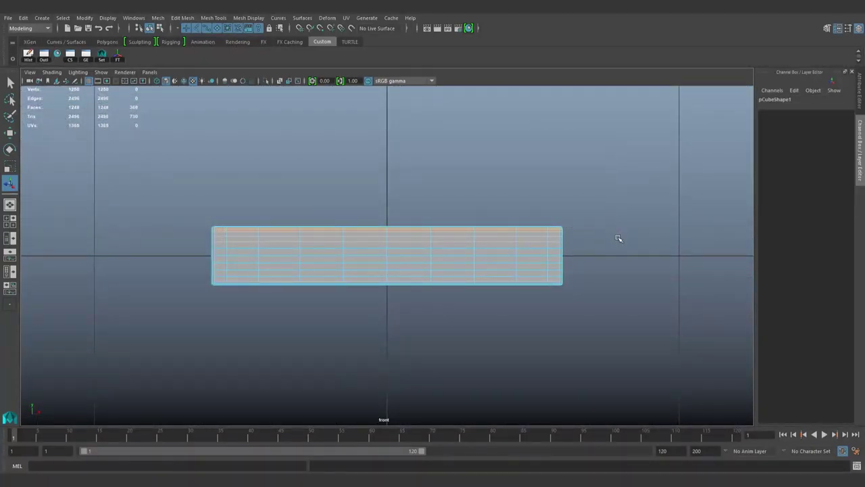
pyautogui.scroll(2, 624, 265)
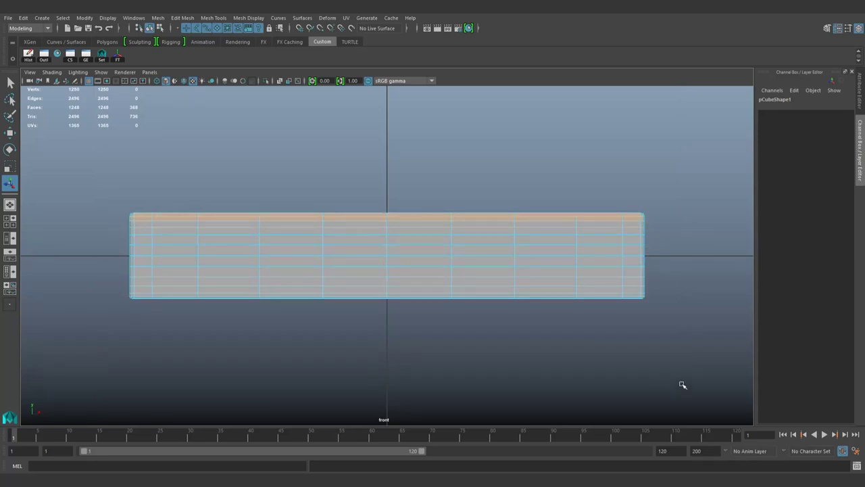
# - Select 68 edges on the plank and sew the UV seams along them
pyautogui.press('F8')
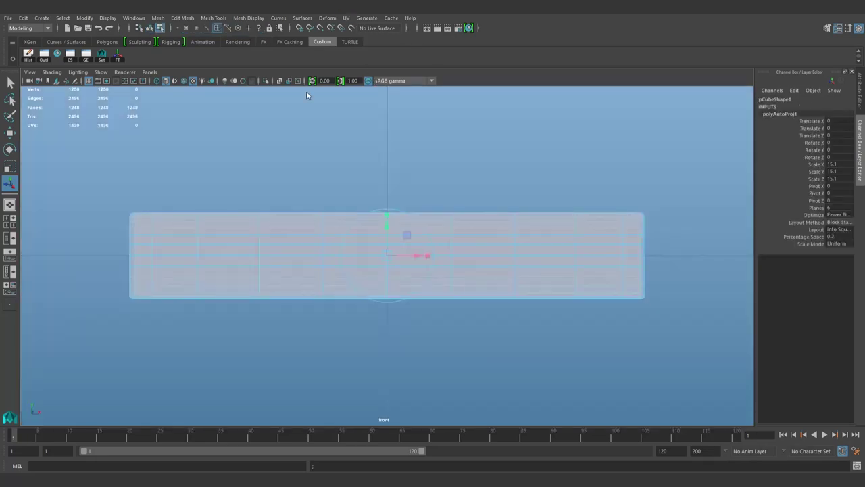
pyautogui.press('F10')
pyautogui.click(575, 244)
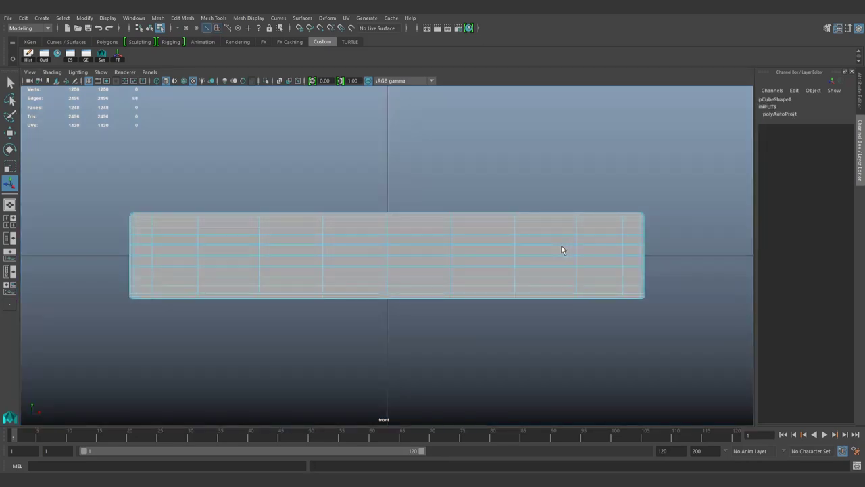
pyautogui.keyDown('shift'); pyautogui.moveTo(574, 379); pyautogui.dragTo(584, 332, button='right'); pyautogui.keyUp('shift')
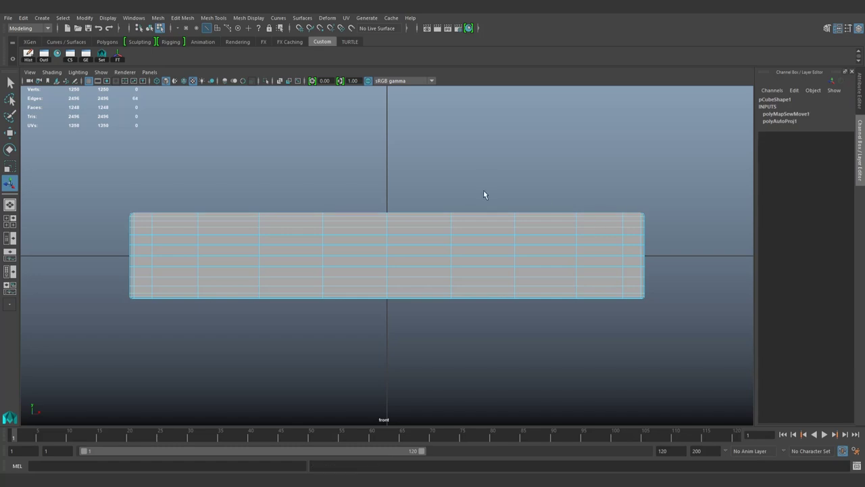
pyautogui.press('Escape')
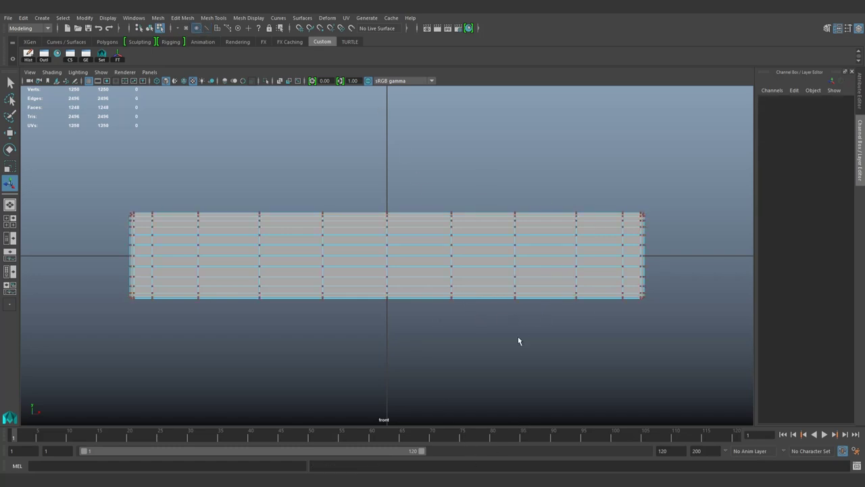
# - Sew the strip's top-row UVs, undo the unfold, and return to object mode
pyautogui.keyDown('shift'); pyautogui.moveTo(518, 341); pyautogui.dragTo(554, 323, button='right'); pyautogui.keyUp('shift')
pyautogui.keyDown('shift'); pyautogui.moveTo(562, 290); pyautogui.dragTo(507, 315, button='right'); pyautogui.keyUp('shift')
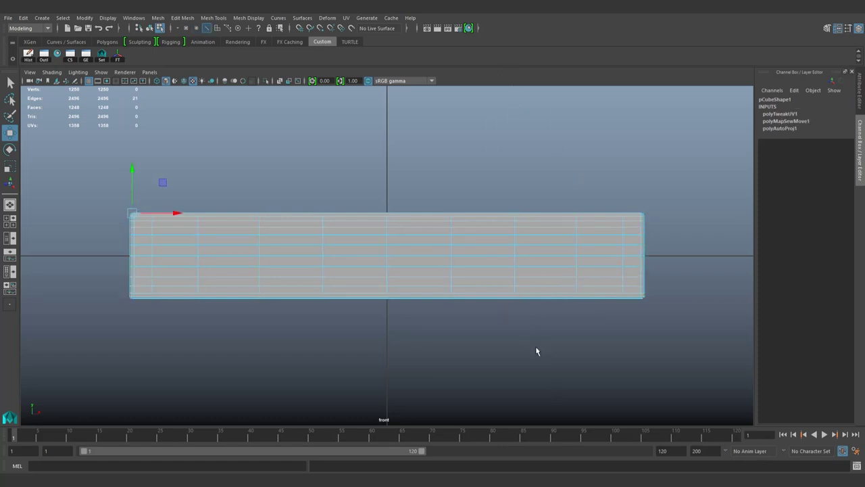
pyautogui.hotkey('ctrl', 'z')
pyautogui.hotkey('ctrl', 'z')
pyautogui.press('g')
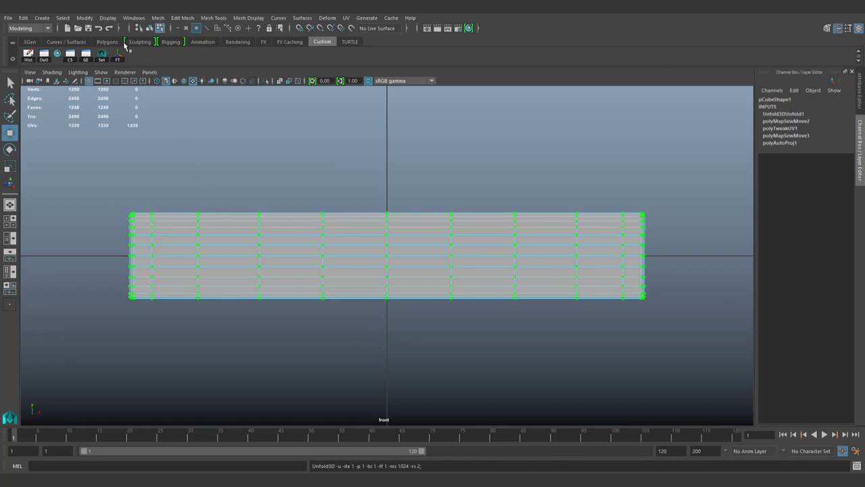
pyautogui.hotkey('ctrl', 'z')
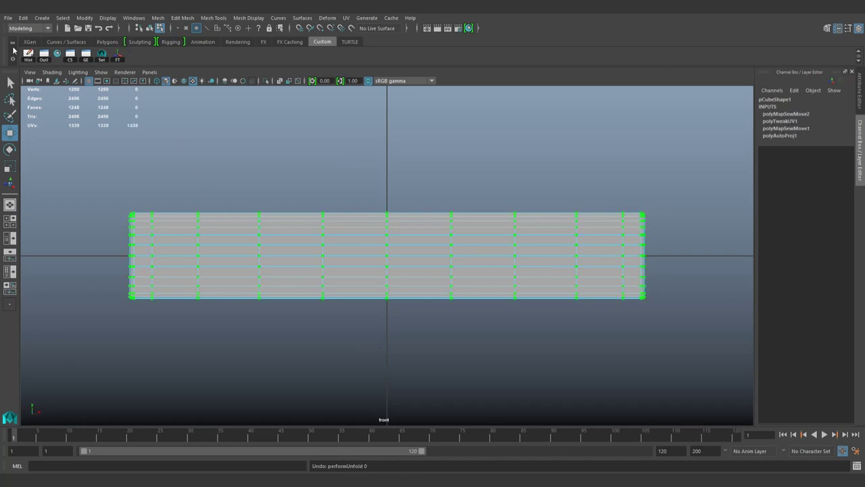
pyautogui.click(26, 240)
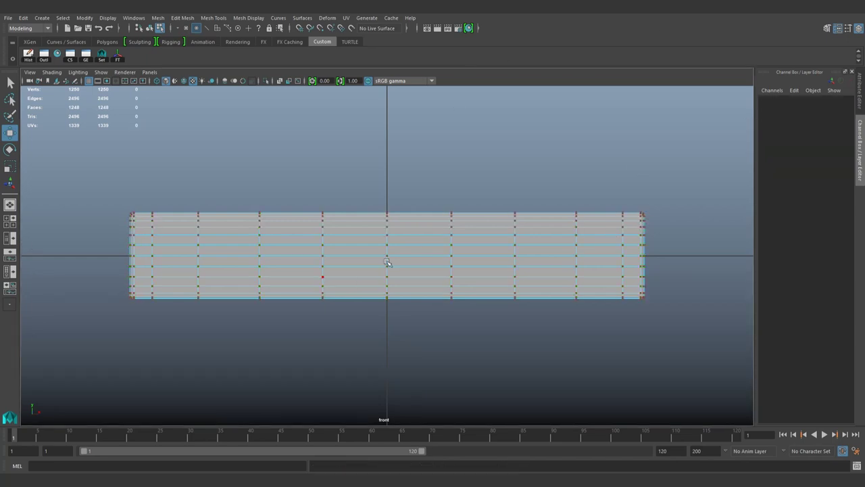
pyautogui.press('F8')
pyautogui.moveTo(402, 254)
pyautogui.keyDown('alt'); pyautogui.mouseDown()
pyautogui.moveTo(438, 339)
pyautogui.moveTo(404, 283)
pyautogui.moveTo(396, 299)
pyautogui.moveTo(430, 306)
pyautogui.mouseUp(); pyautogui.keyUp('alt')
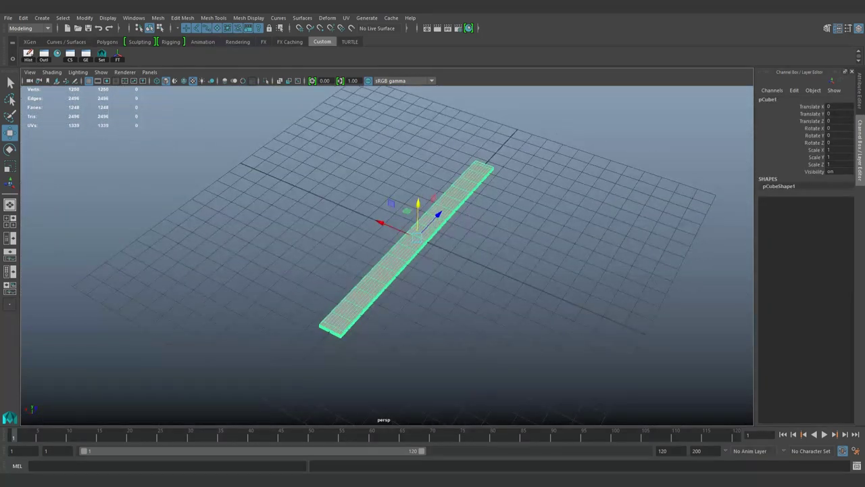
# - Select the plank strip and frame it closely in the view
pyautogui.click(636, 149)
pyautogui.moveTo(286, 313); pyautogui.dragTo(340, 375)
pyautogui.moveTo(525, 265)
pyautogui.keyDown('alt'); pyautogui.mouseDown()
pyautogui.moveTo(534, 267)
pyautogui.moveTo(417, 342)
pyautogui.moveTo(457, 273)
pyautogui.mouseUp(); pyautogui.keyUp('alt')
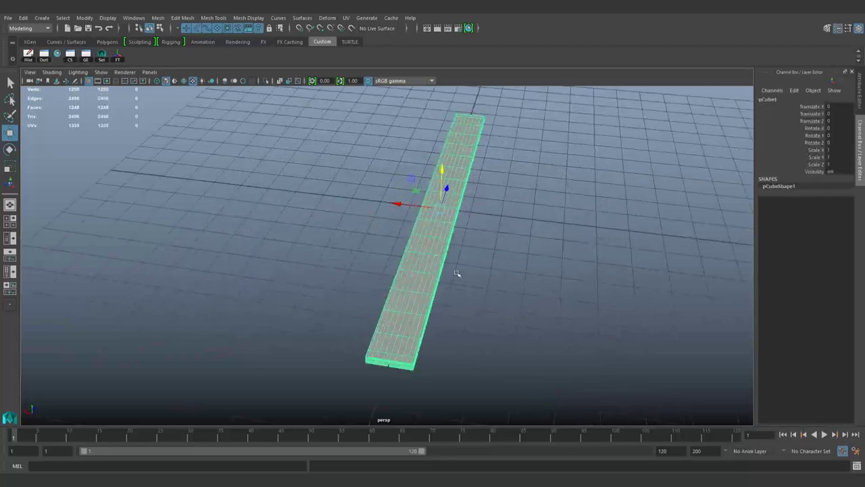
pyautogui.moveTo(365, 239)
pyautogui.keyDown('alt'); pyautogui.mouseDown()
pyautogui.moveTo(411, 284)
pyautogui.moveTo(411, 247)
pyautogui.moveTo(471, 327)
pyautogui.mouseUp(); pyautogui.keyUp('alt')
pyautogui.press('r')
pyautogui.click(472, 327)
pyautogui.click(417, 270)
pyautogui.scroll(5, 361, 275)
pyautogui.scroll(-3, 512, 293)
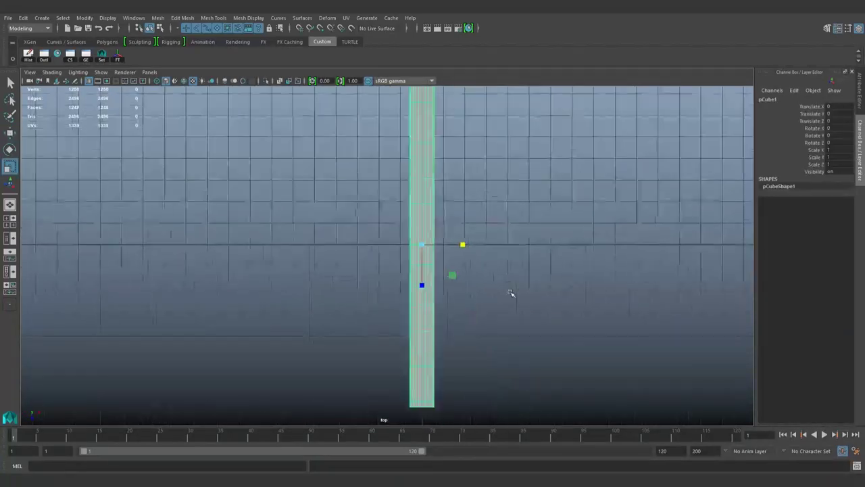
pyautogui.scroll(-3, 286, 232)
# - Slide the copied plank along X until it sits flush against the original
pyautogui.press('w')
pyautogui.moveTo(462, 256); pyautogui.dragTo(478, 258)
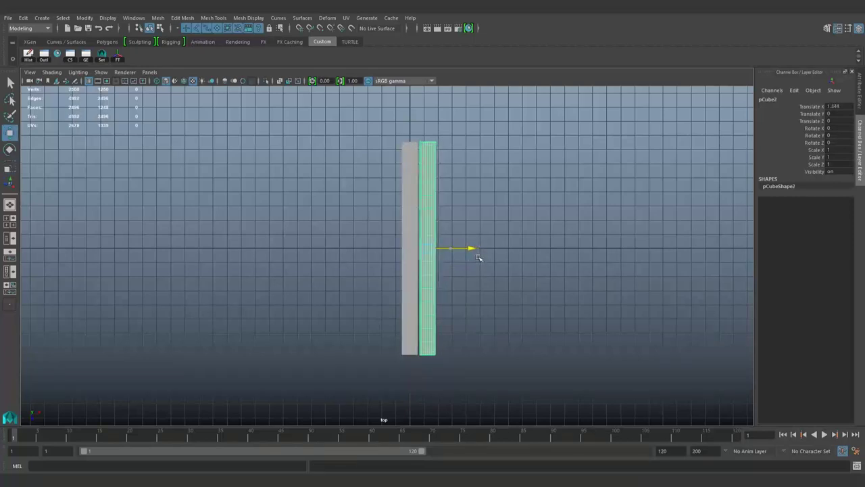
pyautogui.scroll(5, 433, 268)
pyautogui.scroll(3, 534, 263)
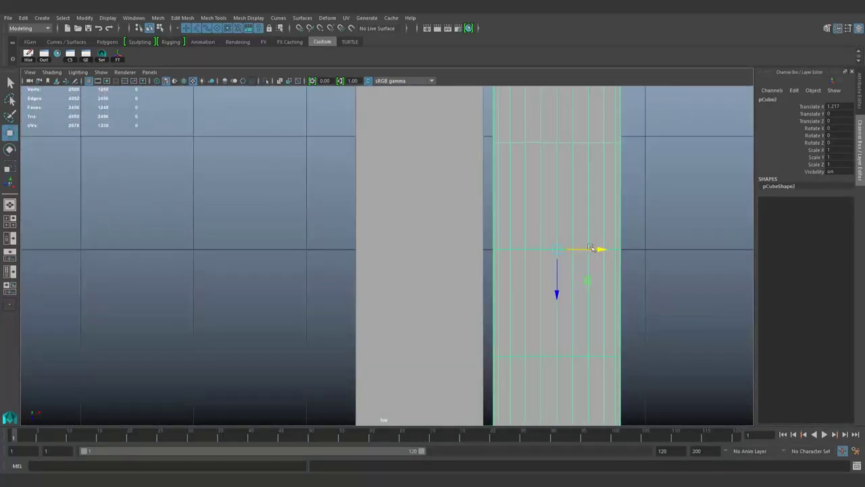
pyautogui.moveTo(601, 253); pyautogui.dragTo(599, 259)
pyautogui.scroll(-3, 525, 324)
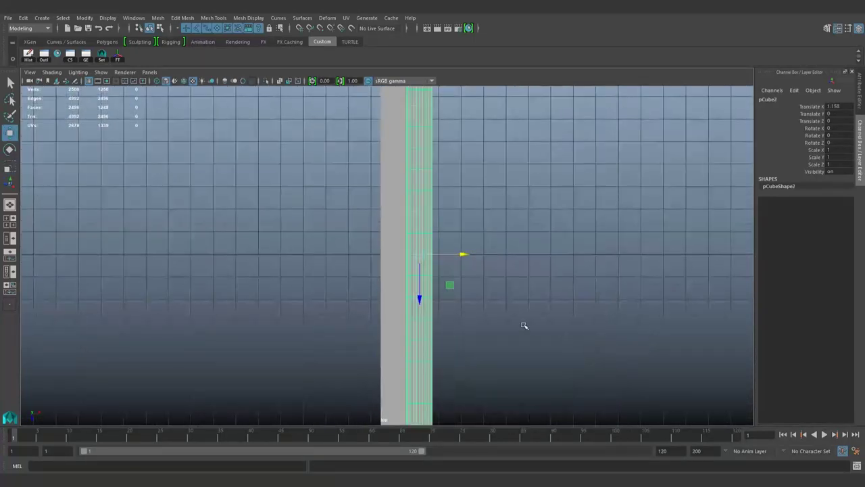
pyautogui.scroll(-2, 434, 315)
pyautogui.scroll(4, 515, 303)
pyautogui.scroll(2, 603, 257)
pyautogui.moveTo(604, 257); pyautogui.dragTo(602, 262)
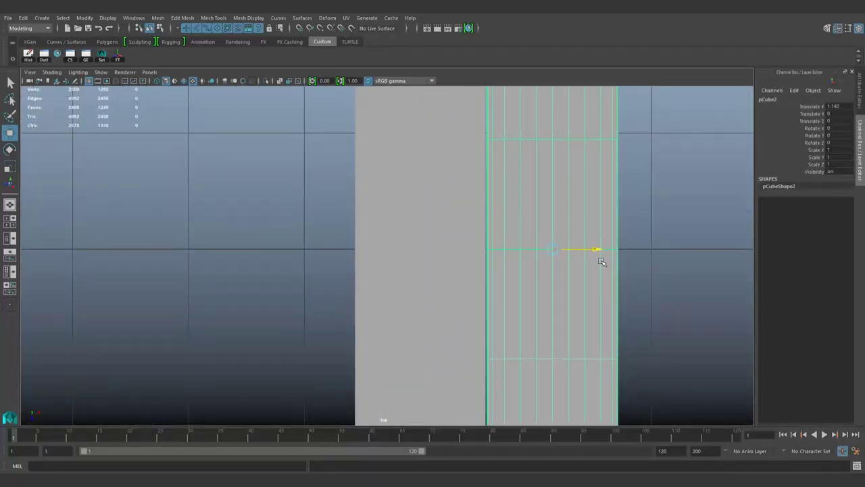
pyautogui.scroll(-3, 617, 315)
pyautogui.click(618, 315)
pyautogui.scroll(3, 507, 245)
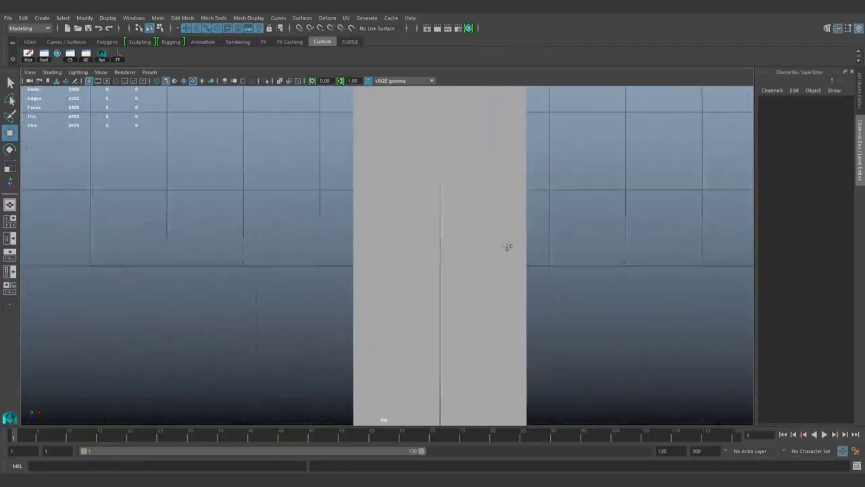
pyautogui.scroll(2, 405, 257)
pyautogui.scroll(2, 294, 259)
pyautogui.click(410, 251)
pyautogui.scroll(-3, 463, 329)
pyautogui.scroll(3, 525, 256)
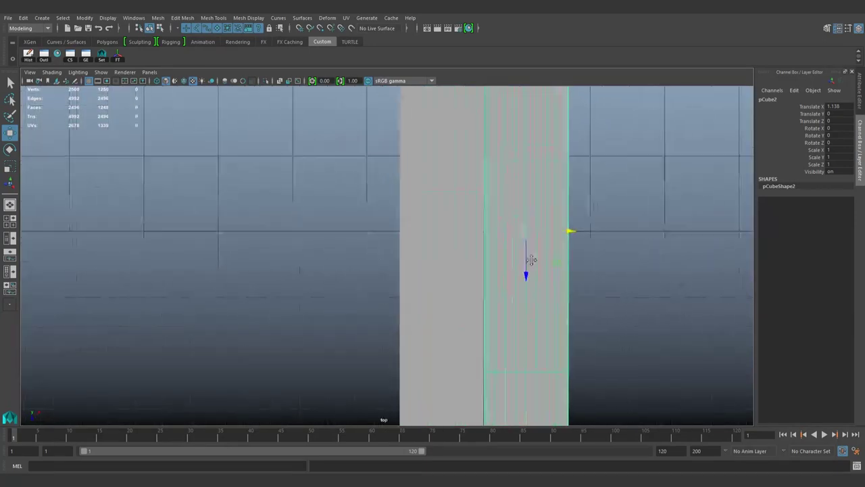
pyautogui.scroll(2, 529, 287)
pyautogui.moveTo(584, 286); pyautogui.dragTo(583, 291)
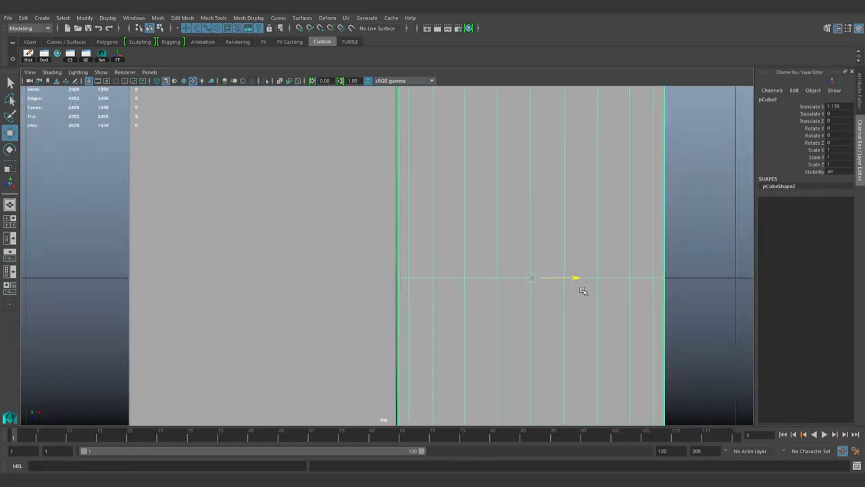
pyautogui.moveTo(583, 291); pyautogui.dragTo(583, 290, button='middle')
pyautogui.keyDown('alt'); pyautogui.moveTo(688, 300); pyautogui.dragTo(340, 299, button='right'); pyautogui.keyUp('alt')
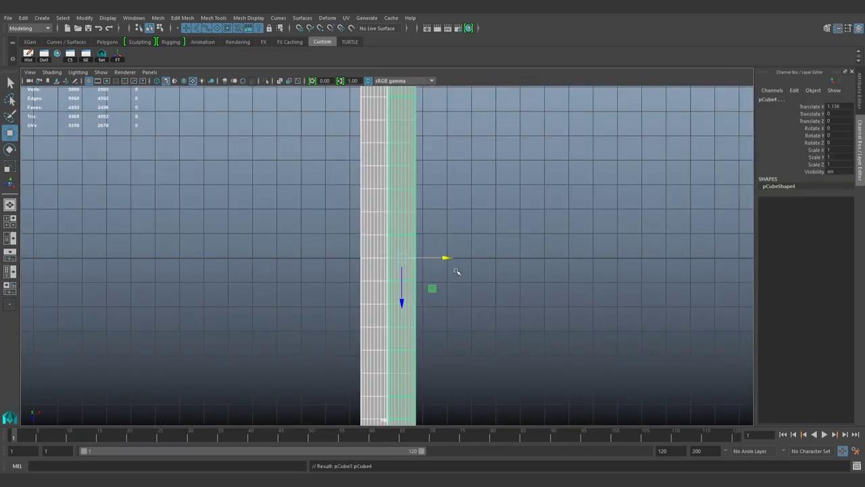
# - Build the side-by-side plank row with Shift+D, then move the last plank aside
pyautogui.moveTo(457, 271); pyautogui.dragTo(512, 266, button='middle')
pyautogui.scroll(2, 487, 287)
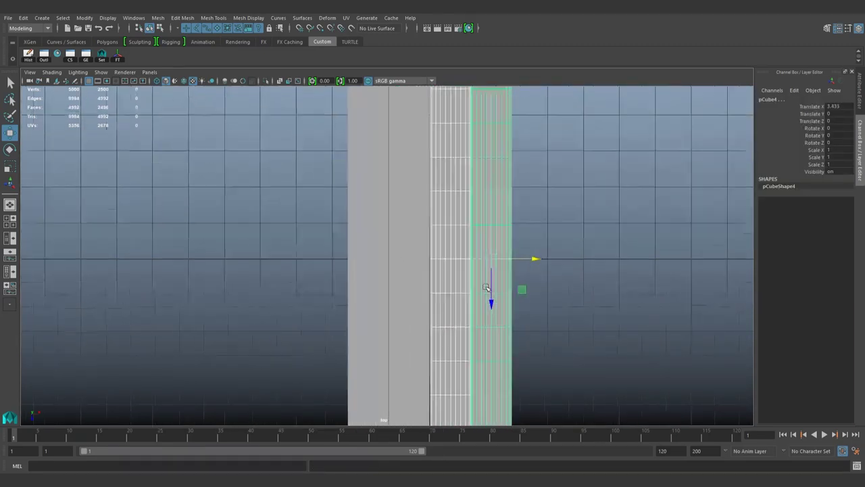
pyautogui.scroll(2, 487, 288)
pyautogui.moveTo(583, 263); pyautogui.dragTo(589, 267)
pyautogui.scroll(-4, 596, 305)
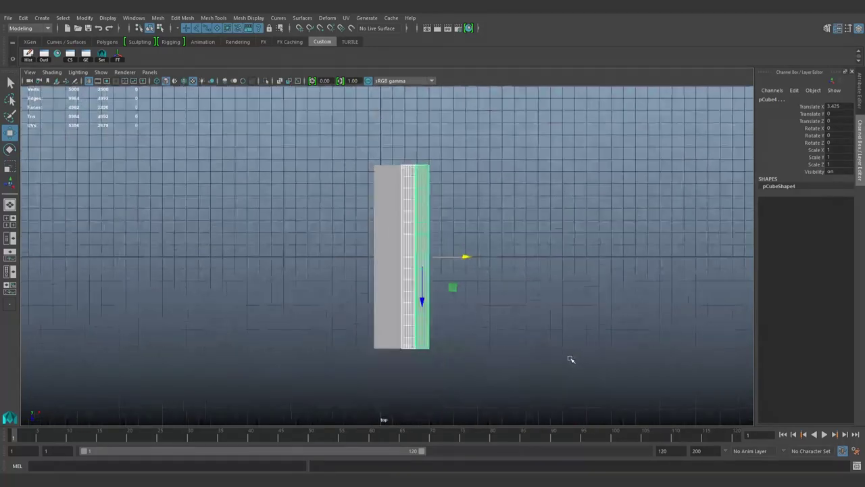
pyautogui.hotkey('shift', 'd')
pyautogui.hotkey('shift', 'd')
pyautogui.hotkey('shift', 'd')
pyautogui.hotkey('shift', 'd')
pyautogui.hotkey('shift', 'd')
pyautogui.hotkey('shift', 'd')
pyautogui.hotkey('shift', 'd')
pyautogui.hotkey('shift', 'd')
pyautogui.click(581, 388)
pyautogui.scroll(2, 551, 375)
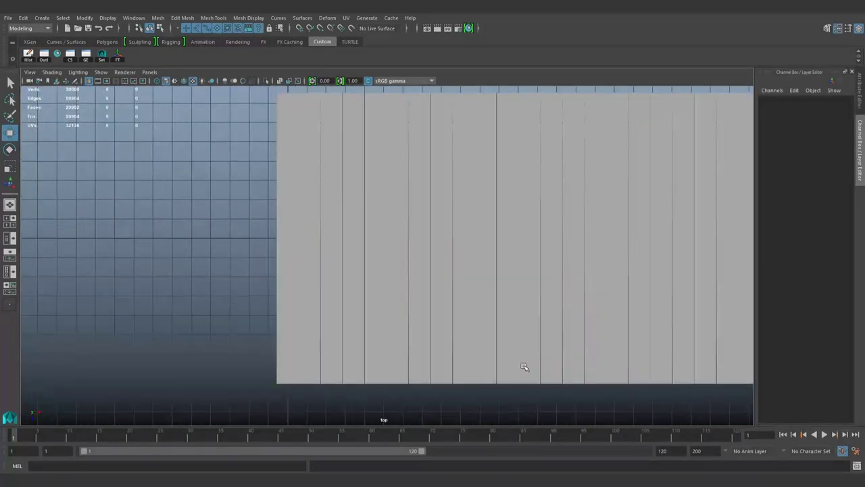
pyautogui.scroll(3, 426, 361)
pyautogui.scroll(-5, 332, 332)
pyautogui.moveTo(227, 304); pyautogui.dragTo(526, 365)
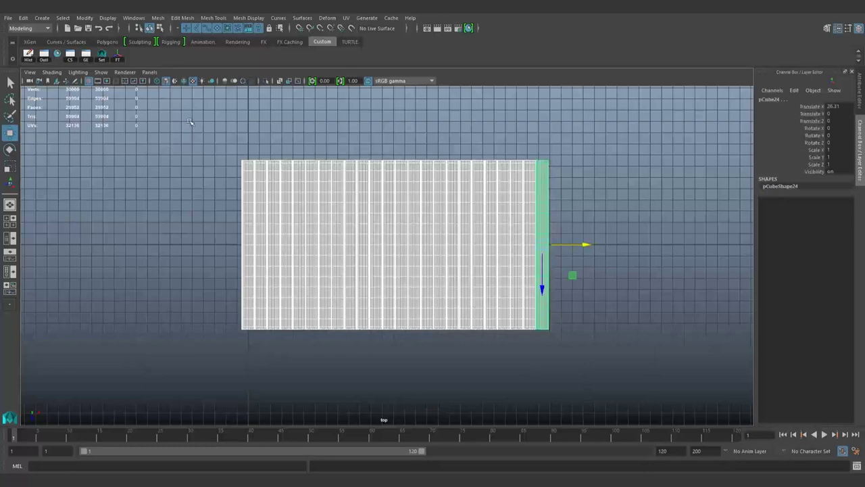
pyautogui.click(551, 248)
pyautogui.moveTo(586, 248); pyautogui.dragTo(623, 252)
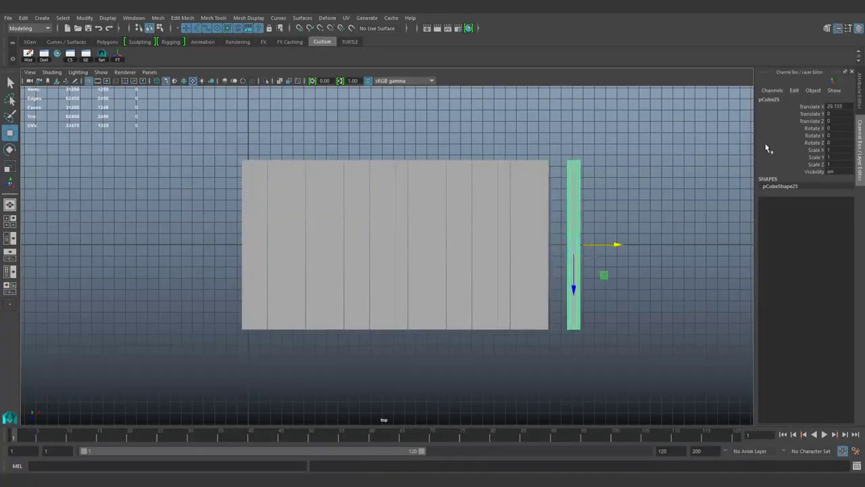
# - Rotate the extra plank 90 degrees on Y so it lies crosswise
pyautogui.press('e')
pyautogui.click(811, 135)
pyautogui.moveTo(811, 138); pyautogui.dragTo(818, 139, button='middle')
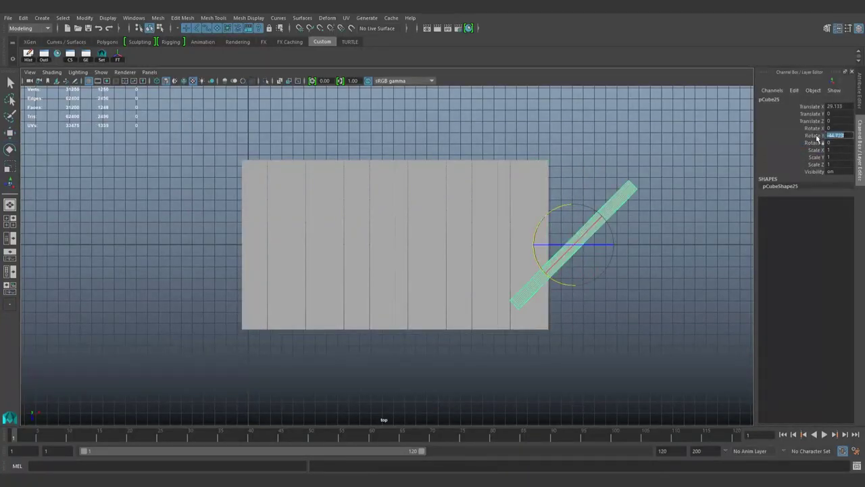
pyautogui.write('90')
pyautogui.press('Return')
pyautogui.scroll(2, 571, 245)
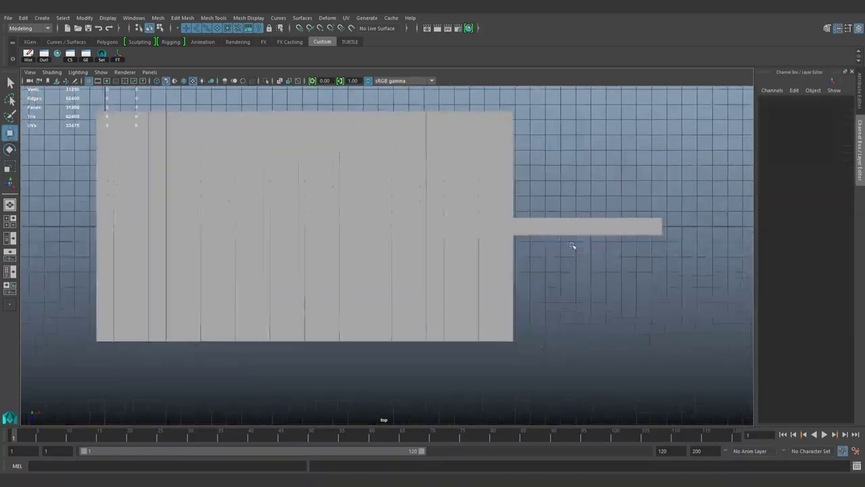
pyautogui.click(572, 233)
pyautogui.press('r')
pyautogui.scroll(2, 597, 290)
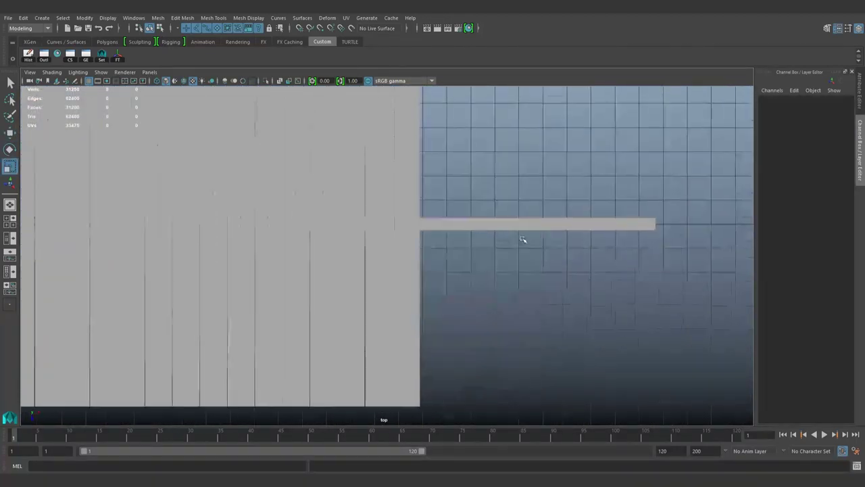
pyautogui.scroll(1, 676, 250)
pyautogui.scroll(2, 478, 238)
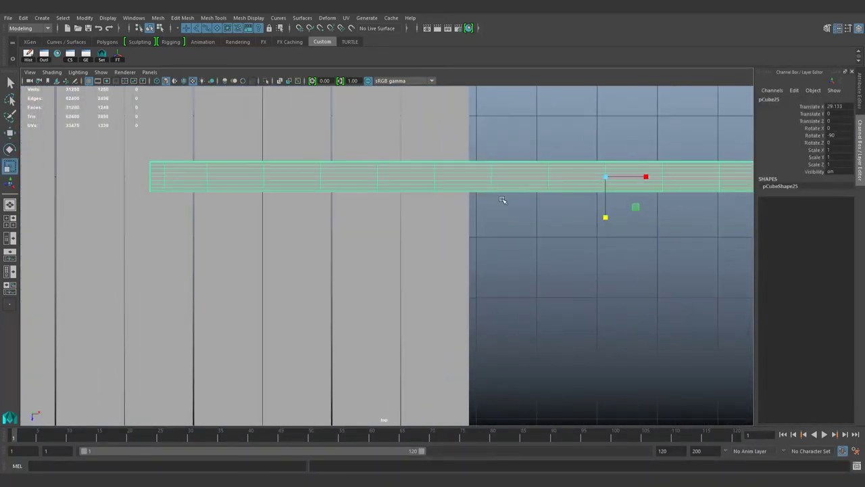
# - Delete two edge loops from the crosswise plank and return to object mode
pyautogui.press('F10')
pyautogui.doubleClick(527, 178)
pyautogui.scroll(2, 518, 180)
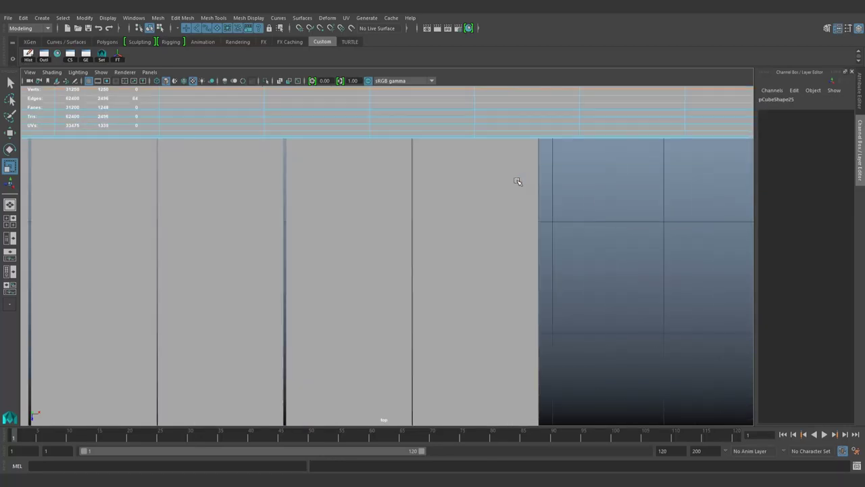
pyautogui.keyDown('shift'); pyautogui.doubleClick(506, 208); pyautogui.keyUp('shift')
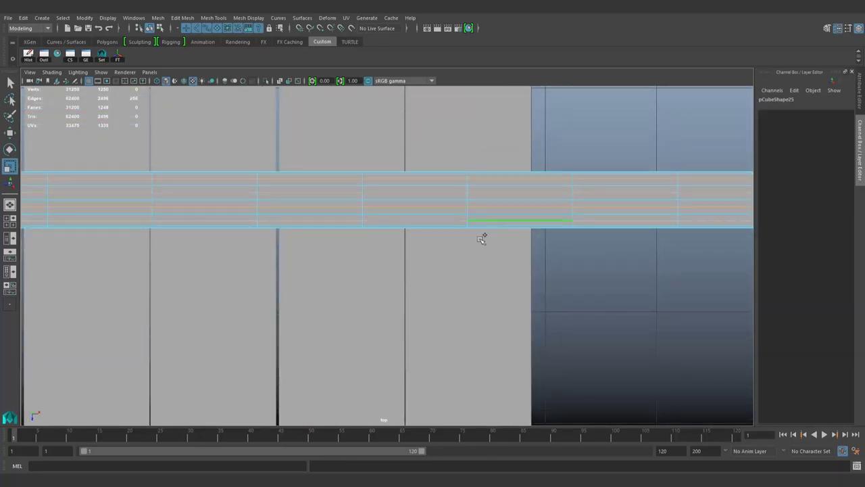
pyautogui.hotkey('ctrl', 'Delete')
pyautogui.scroll(-4, 589, 247)
pyautogui.press('F8')
pyautogui.scroll(-1, 603, 255)
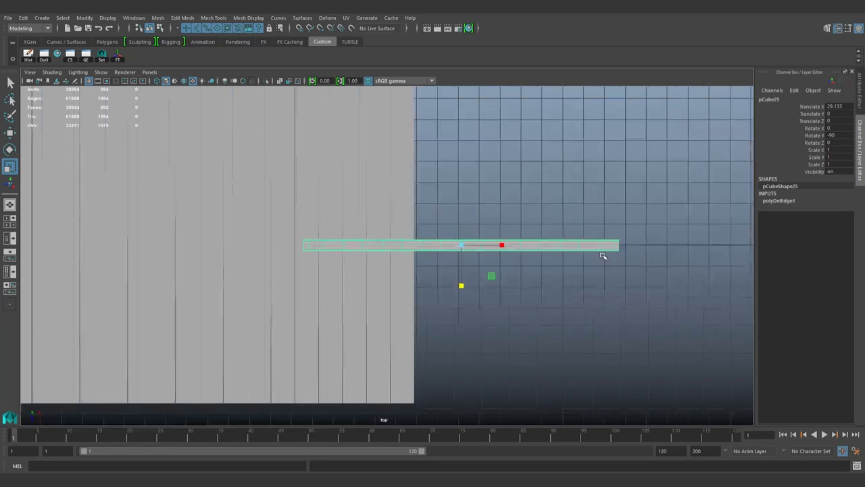
pyautogui.scroll(-2, 602, 256)
# - Slide the crosswise plank over the lid and stretch it across the lid's width
pyautogui.press('w')
pyautogui.moveTo(638, 271); pyautogui.dragTo(411, 280)
pyautogui.press('r')
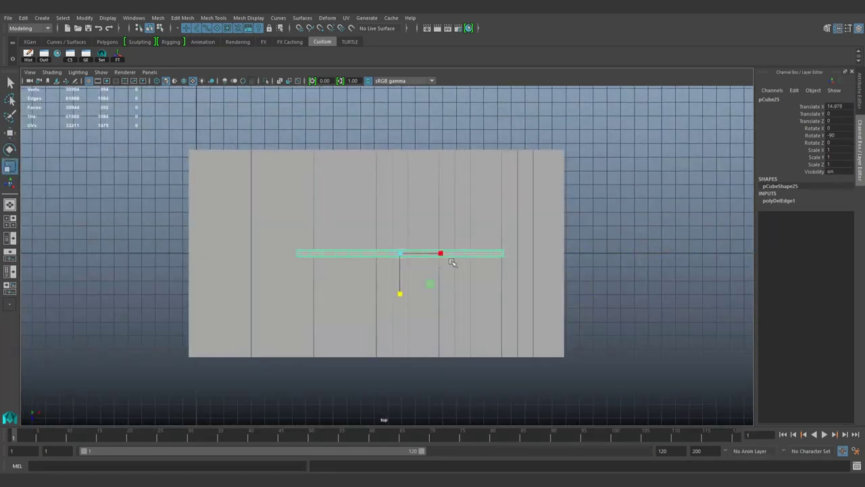
pyautogui.moveTo(451, 261); pyautogui.dragTo(463, 268)
# - Move the cross board up toward the deck top and shorten it to the deck's width
pyautogui.press('w')
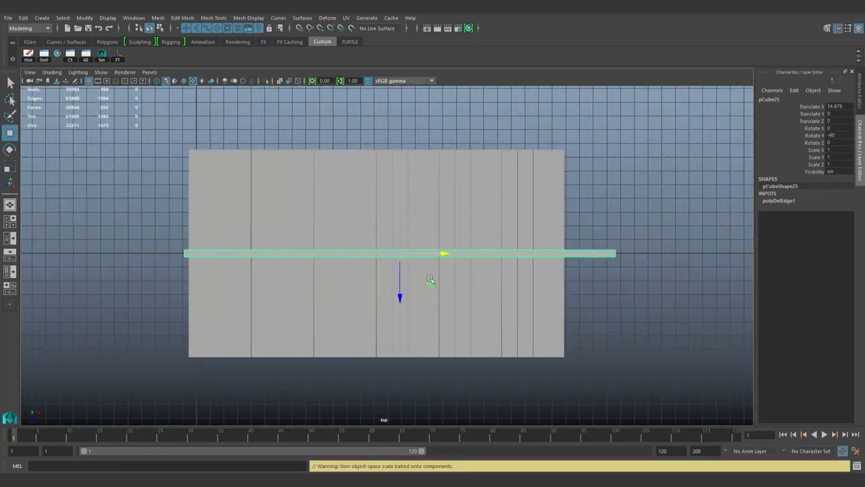
pyautogui.moveTo(403, 309); pyautogui.dragTo(415, 222)
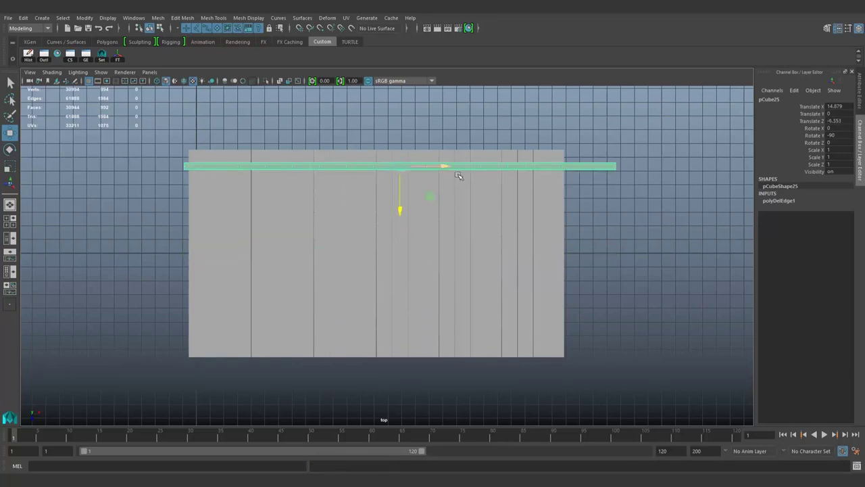
pyautogui.press('r')
pyautogui.moveTo(427, 173); pyautogui.dragTo(423, 179)
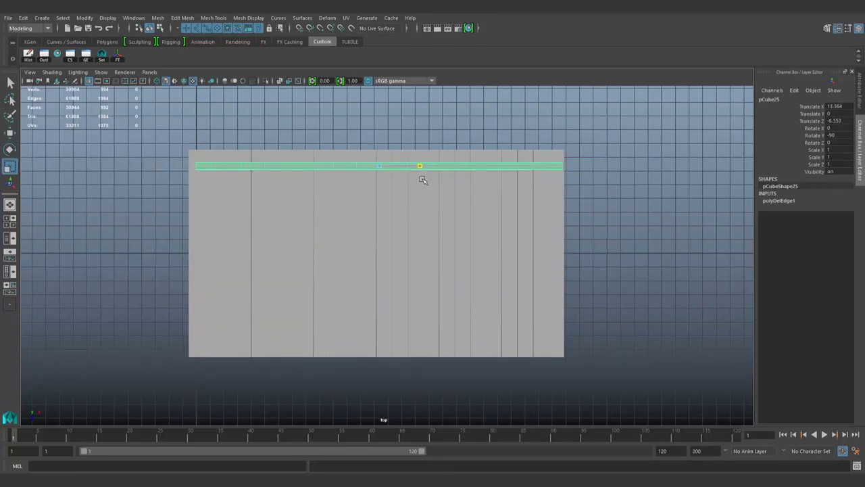
pyautogui.scroll(2, 423, 180)
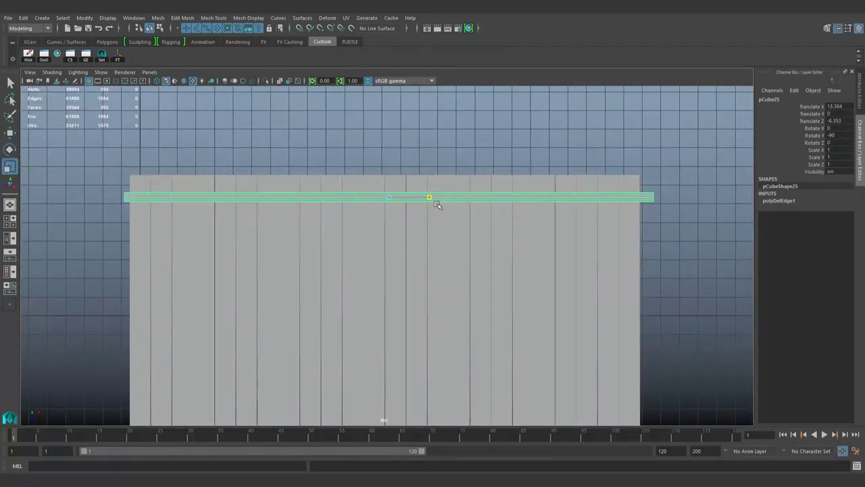
pyautogui.moveTo(437, 205); pyautogui.dragTo(433, 209)
pyautogui.scroll(1, 432, 216)
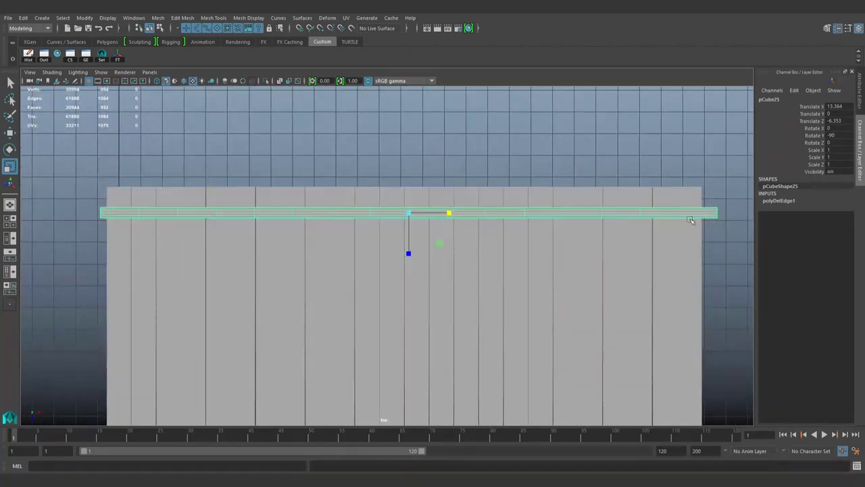
pyautogui.keyDown('alt'); pyautogui.moveTo(720, 220); pyautogui.dragTo(657, 219, button='middle'); pyautogui.keyUp('alt')
# - Select pCube25's end vertices with soft falloff and pull the ends in to the panel edges
pyautogui.press('F9')
pyautogui.moveTo(683, 181); pyautogui.dragTo(652, 234)
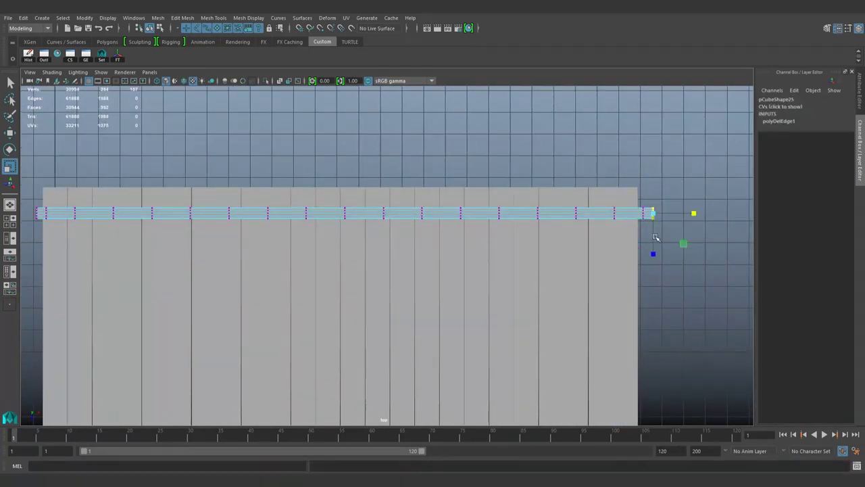
pyautogui.press('b')
pyautogui.press('w')
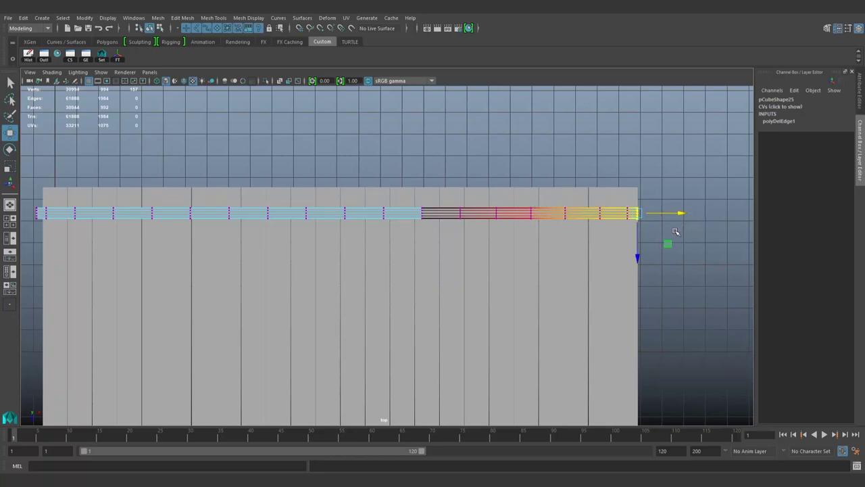
pyautogui.keyDown('alt'); pyautogui.moveTo(378, 203); pyautogui.dragTo(656, 243, button='middle'); pyautogui.keyUp('alt')
pyautogui.moveTo(267, 213); pyautogui.dragTo(318, 290)
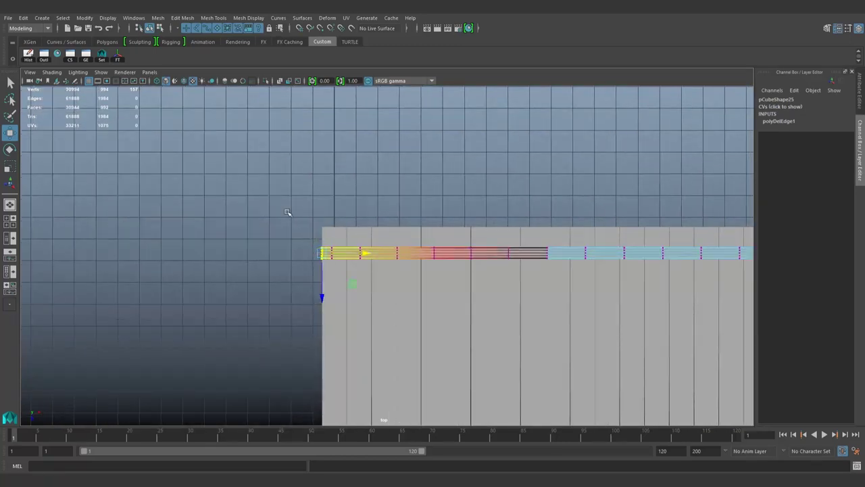
pyautogui.moveTo(422, 237); pyautogui.dragTo(444, 267)
pyautogui.moveTo(459, 236); pyautogui.dragTo(487, 257)
pyautogui.click(549, 190)
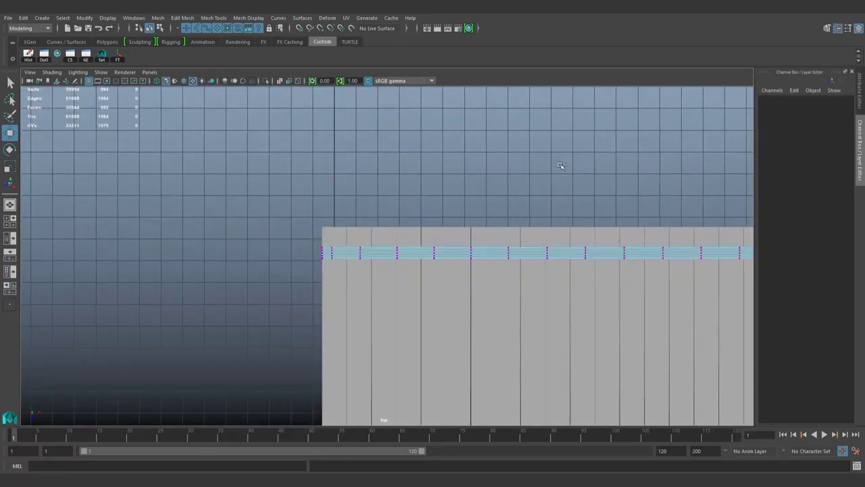
pyautogui.click(547, 256)
pyautogui.click(592, 228)
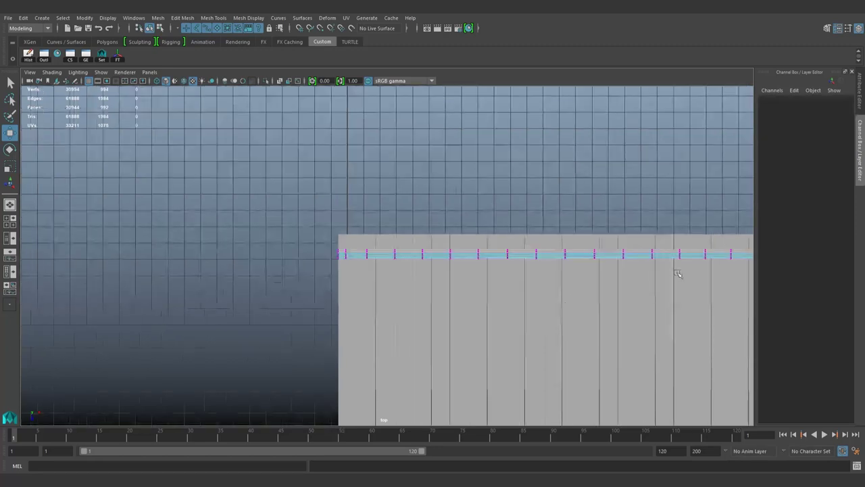
pyautogui.keyDown('alt'); pyautogui.moveTo(592, 228); pyautogui.dragTo(439, 252, button='middle'); pyautogui.keyUp('alt')
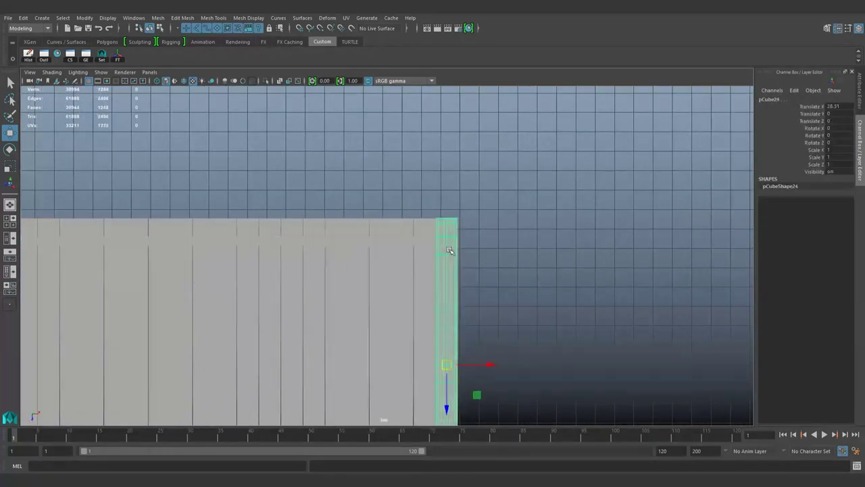
# - Lift cross board pCube25 to Translate Y 0.175 so it rests on top of the planks
pyautogui.keyDown('alt'); pyautogui.moveTo(201, 263); pyautogui.dragTo(299, 237); pyautogui.keyUp('alt')
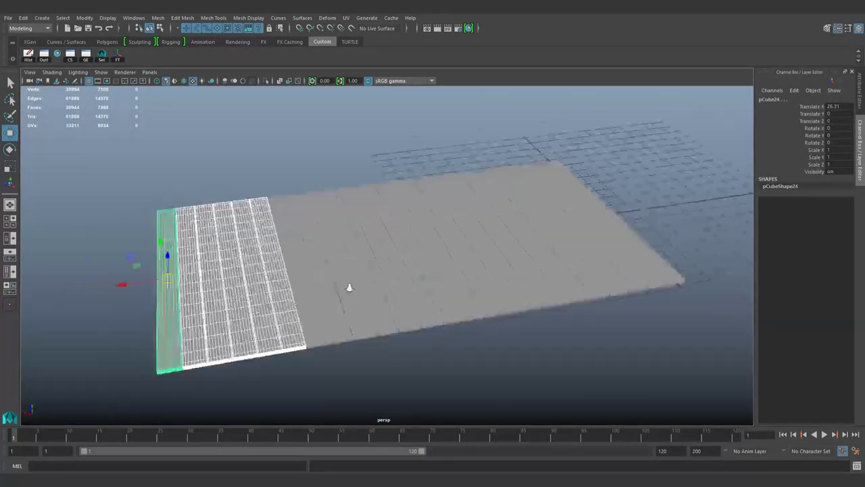
pyautogui.moveTo(313, 136); pyautogui.dragTo(643, 355)
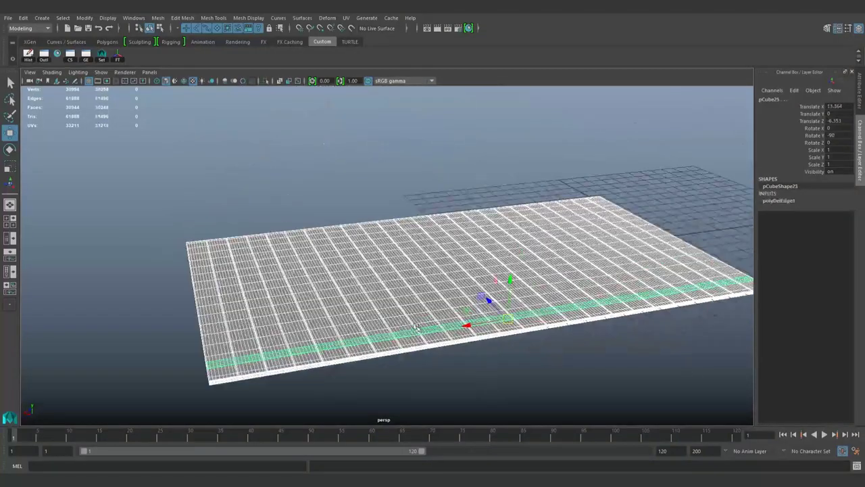
pyautogui.moveTo(577, 265)
pyautogui.keyDown('alt'); pyautogui.mouseDown()
pyautogui.moveTo(591, 179)
pyautogui.moveTo(604, 236)
pyautogui.moveTo(557, 232)
pyautogui.moveTo(571, 245)
pyautogui.mouseUp(); pyautogui.keyUp('alt')
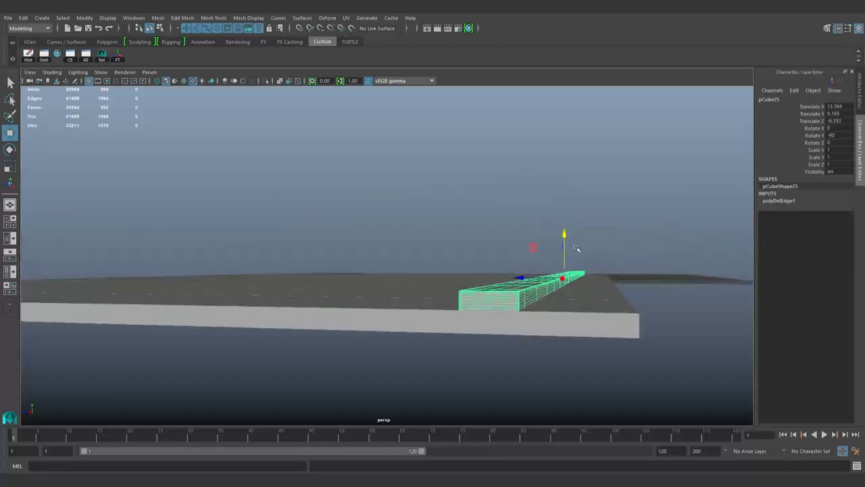
pyautogui.moveTo(571, 244); pyautogui.dragTo(580, 242, button='middle')
pyautogui.moveTo(579, 242)
pyautogui.keyDown('alt'); pyautogui.mouseDown()
pyautogui.moveTo(435, 305)
pyautogui.moveTo(553, 355)
pyautogui.moveTo(431, 349)
pyautogui.mouseUp(); pyautogui.keyUp('alt')
pyautogui.click(552, 355)
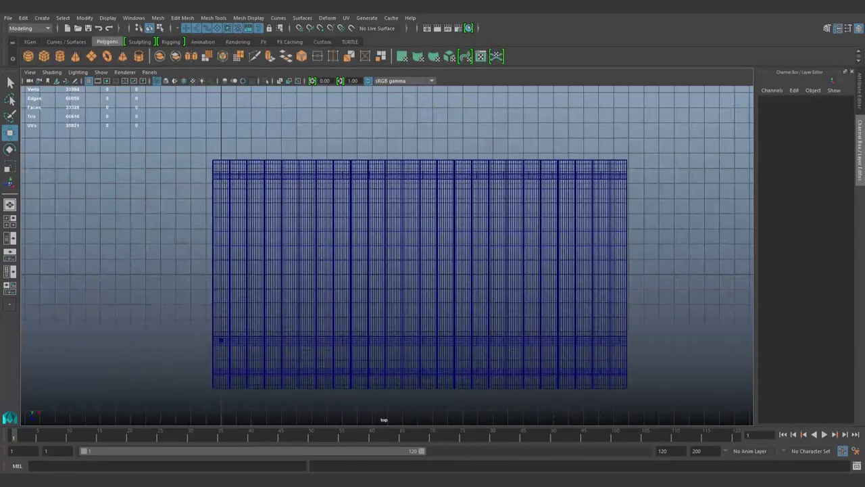
# - Duplicate the top cross board and move the pair of boards down near the deck bottom
pyautogui.doubleClick(620, 174)
pyautogui.doubleClick(600, 343)
pyautogui.keyDown('shift'); pyautogui.doubleClick(589, 371); pyautogui.keyUp('shift')
pyautogui.doubleClick(601, 177)
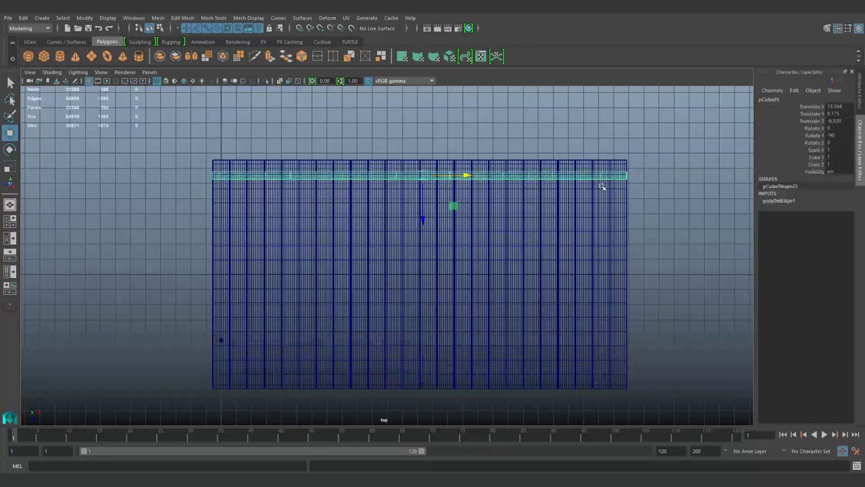
pyautogui.keyDown('shift'); pyautogui.moveTo(423, 221); pyautogui.dragTo(430, 259); pyautogui.keyUp('shift')
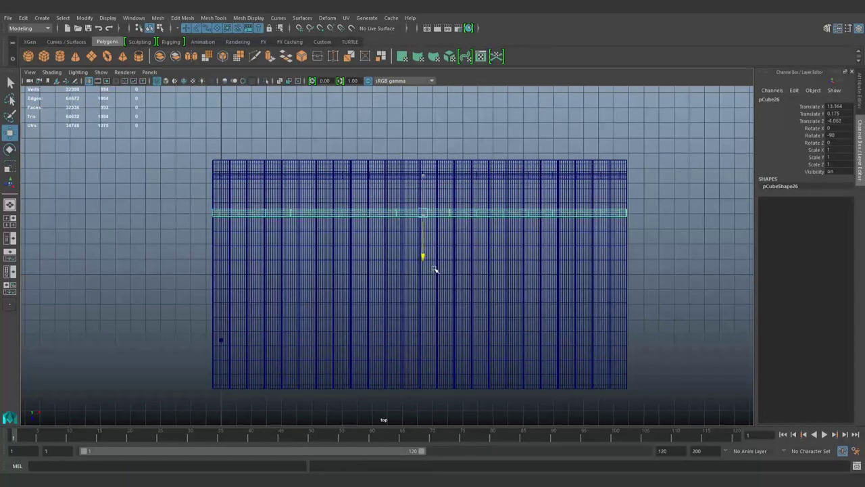
pyautogui.keyDown('shift'); pyautogui.moveTo(435, 226); pyautogui.dragTo(452, 381); pyautogui.keyUp('shift')
pyautogui.click(676, 313)
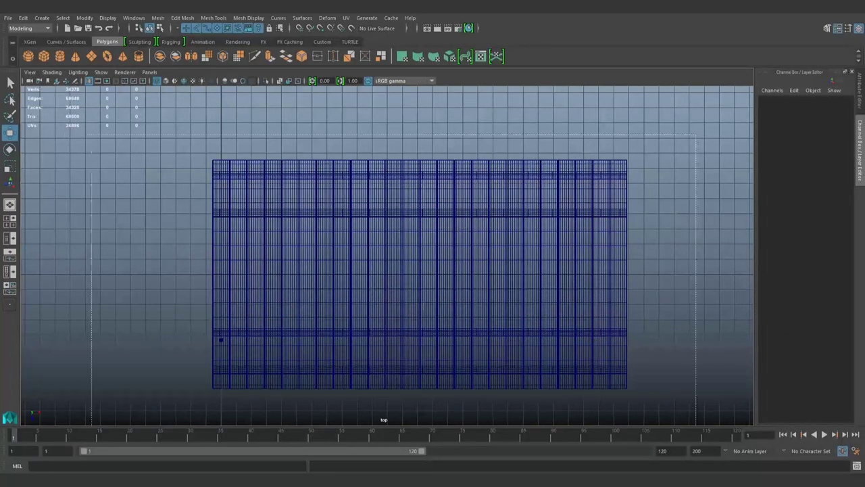
pyautogui.hotkey('ctrl', 'z')
# - Select the nail spheres pSphere1 and pSphere2 beside the deck and orbit to inspect them
pyautogui.click(172, 229)
pyautogui.scroll(3, 227, 355)
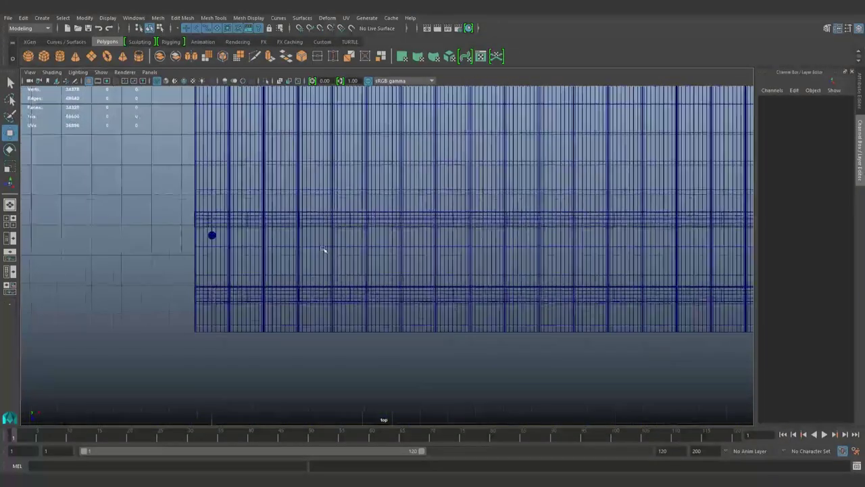
pyautogui.click(209, 237)
pyautogui.click(212, 235)
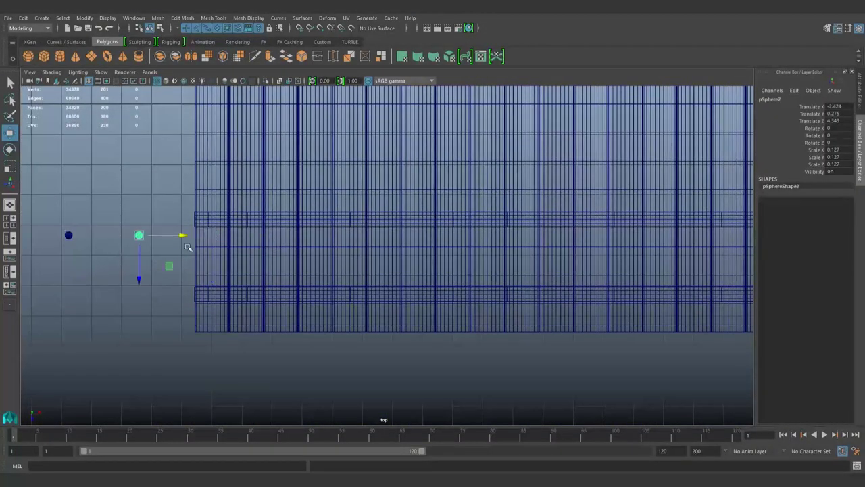
pyautogui.click(188, 247)
pyautogui.click(68, 235)
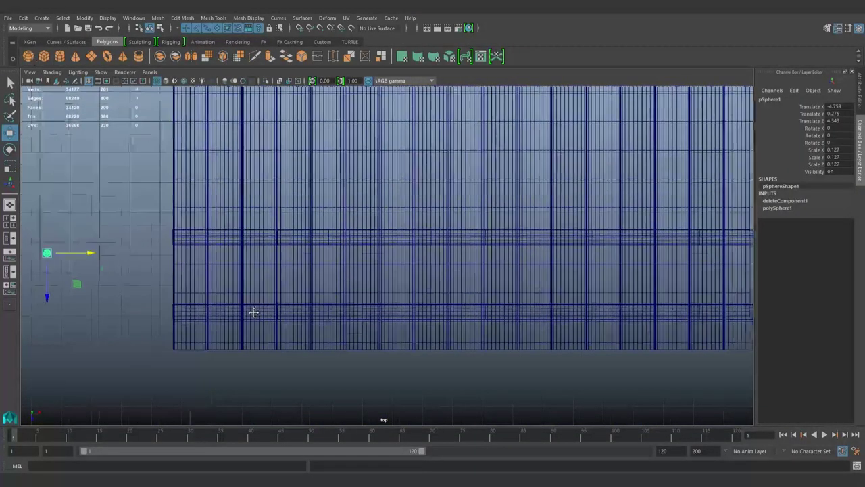
pyautogui.moveTo(198, 311); pyautogui.dragTo(108, 277)
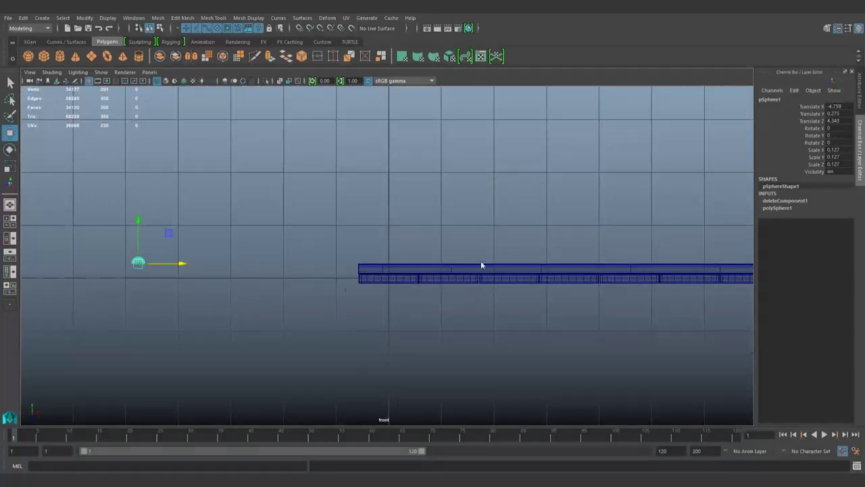
pyautogui.moveTo(481, 265)
pyautogui.keyDown('alt'); pyautogui.mouseDown()
pyautogui.moveTo(459, 332)
pyautogui.moveTo(516, 302)
pyautogui.moveTo(502, 344)
pyautogui.moveTo(440, 351)
pyautogui.mouseUp(); pyautogui.keyUp('alt')
pyautogui.moveTo(324, 350)
pyautogui.keyDown('alt'); pyautogui.mouseDown()
pyautogui.moveTo(412, 354)
pyautogui.moveTo(520, 402)
pyautogui.moveTo(438, 289)
pyautogui.mouseUp(); pyautogui.keyUp('alt')
# - Select the four cross boards, check their edges, then return to object mode and orbit toward the nail head
pyautogui.click(433, 201)
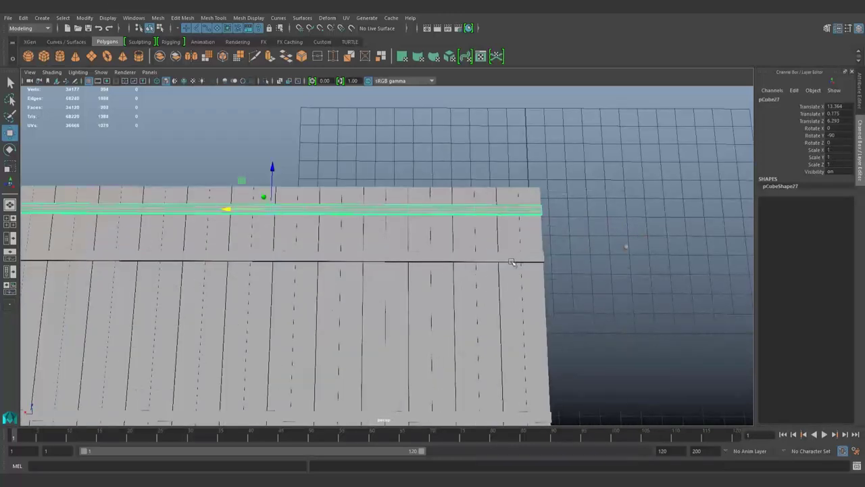
pyautogui.keyDown('shift'); pyautogui.click(405, 223); pyautogui.keyUp('shift')
pyautogui.keyDown('alt'); pyautogui.moveTo(405, 223); pyautogui.dragTo(379, 203); pyautogui.keyUp('alt')
pyautogui.keyDown('shift'); pyautogui.click(379, 297); pyautogui.keyUp('shift')
pyautogui.keyDown('shift'); pyautogui.click(379, 338); pyautogui.keyUp('shift')
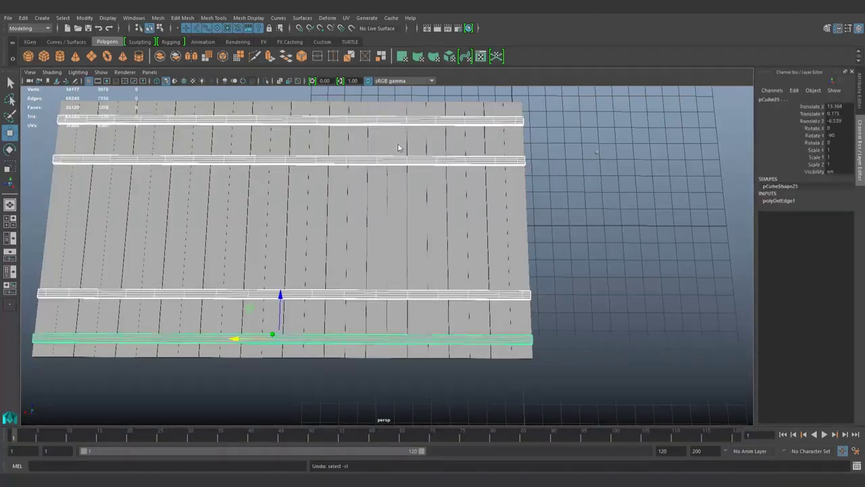
pyautogui.press('F10')
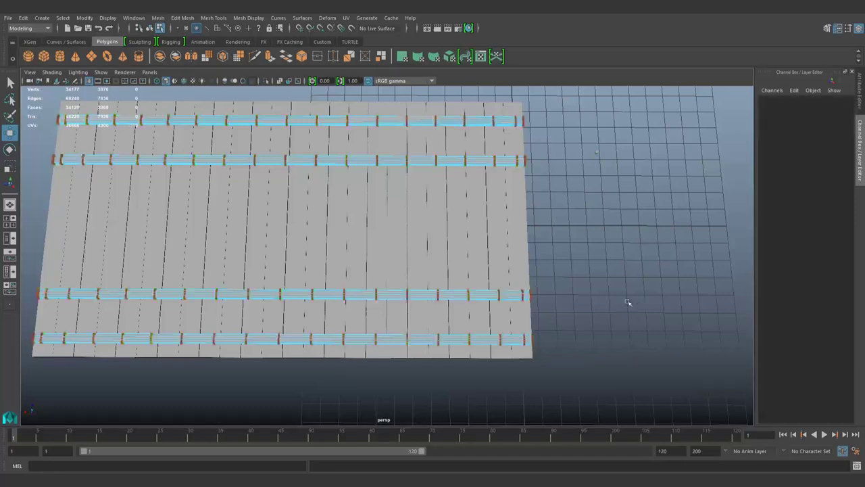
pyautogui.scroll(-3, 628, 303)
pyautogui.press('F8')
pyautogui.keyDown('alt'); pyautogui.moveTo(627, 303); pyautogui.dragTo(586, 211); pyautogui.keyUp('alt')
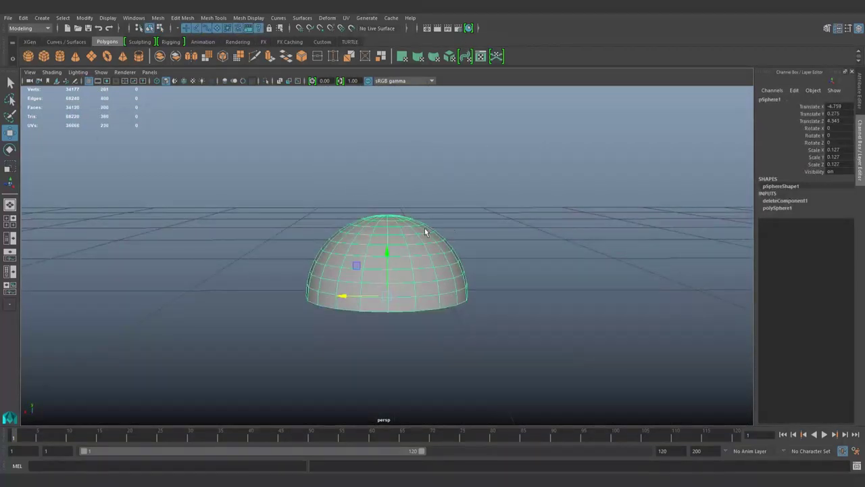
# - Apply a planar UV projection to the half-sphere nail head and finish the projection
pyautogui.press('F9')
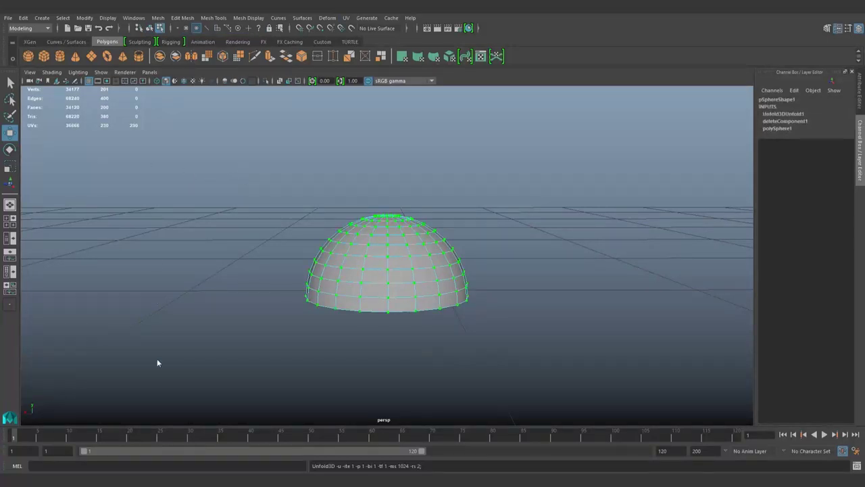
pyautogui.keyDown('alt'); pyautogui.moveTo(498, 216); pyautogui.dragTo(572, 169); pyautogui.keyUp('alt')
pyautogui.press('F8')
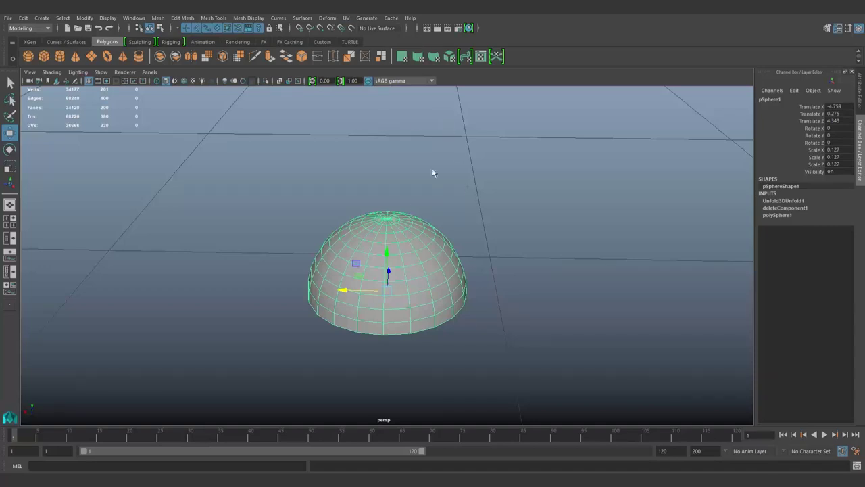
pyautogui.press('g')
pyautogui.keyDown('alt'); pyautogui.moveTo(380, 239); pyautogui.dragTo(371, 66); pyautogui.keyUp('alt')
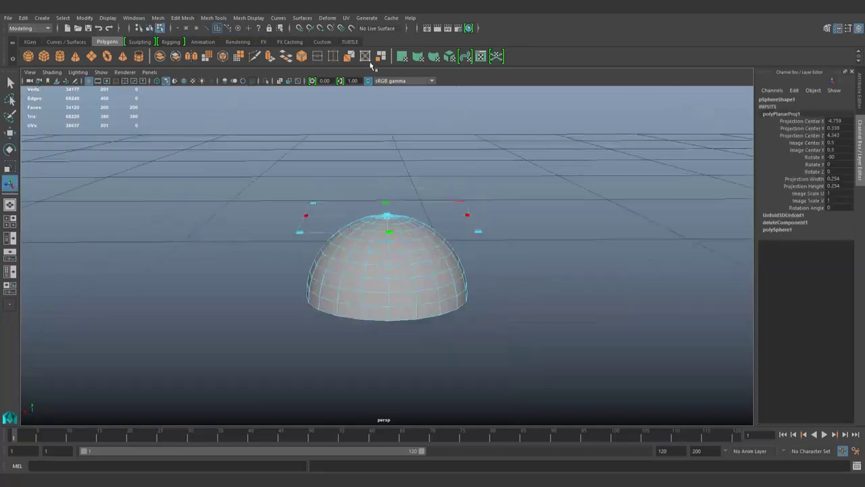
pyautogui.press('F9')
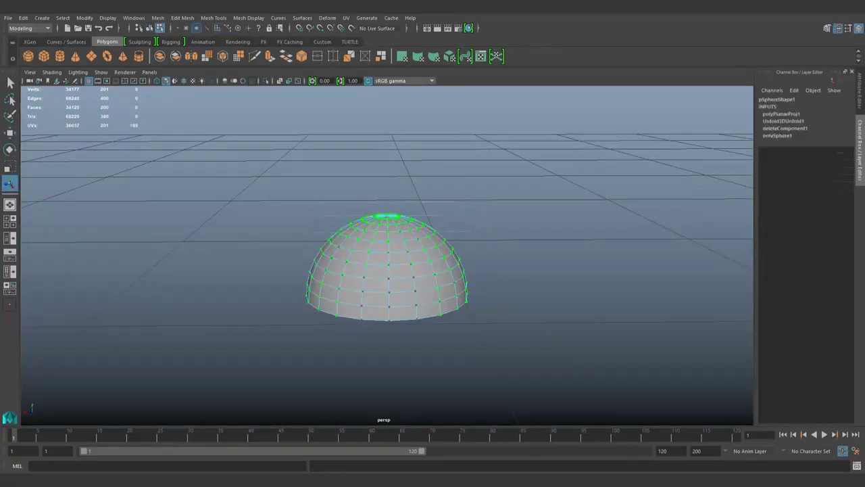
# - Unfold the half-sphere's UVs and toggle Isolate Select on and back off
pyautogui.press('g')
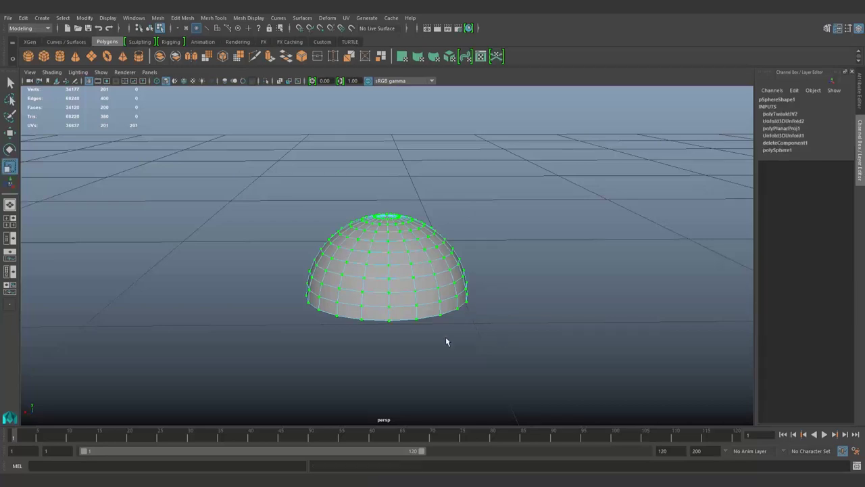
pyautogui.click(269, 81)
pyautogui.scroll(-3, 277, 279)
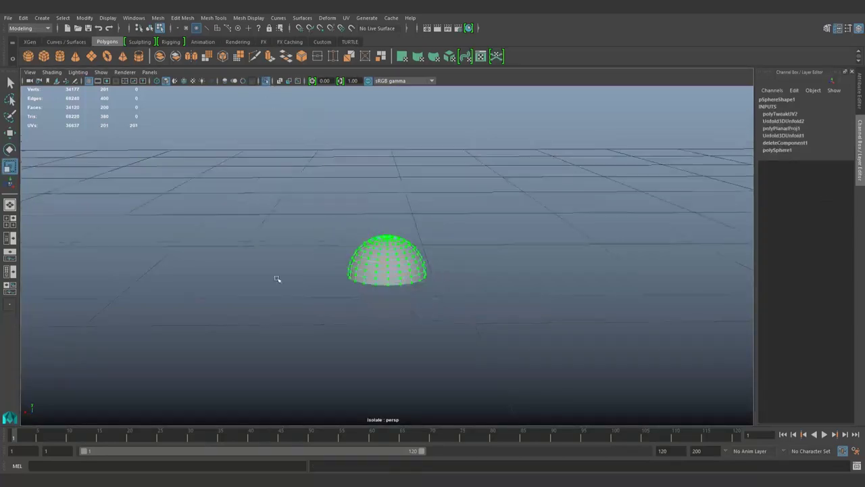
pyautogui.scroll(-5, 277, 278)
pyautogui.click(278, 98)
pyautogui.click(265, 80)
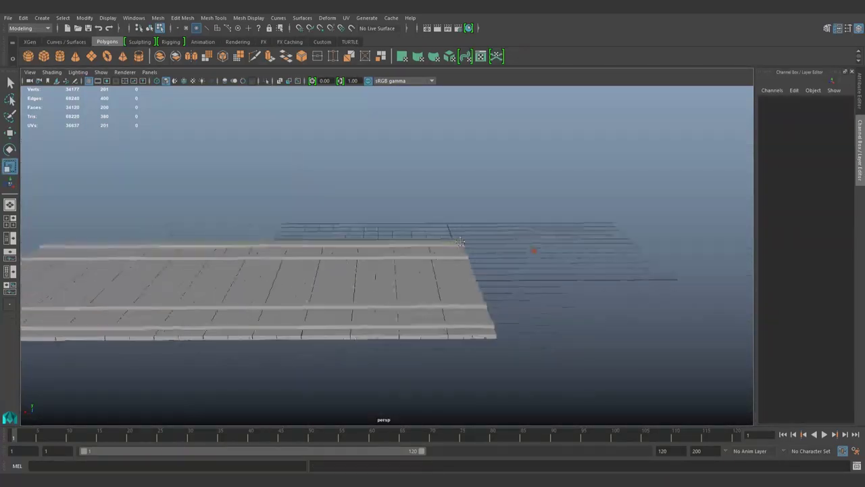
# - Select plank panel pCube28, check the half-sphere's UVs, and return to object mode
pyautogui.moveTo(574, 185); pyautogui.dragTo(459, 284)
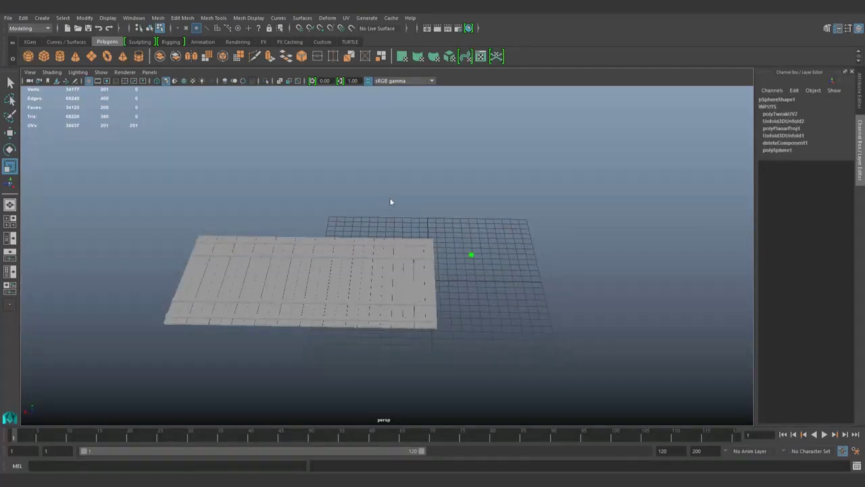
pyautogui.moveTo(593, 179); pyautogui.dragTo(547, 215)
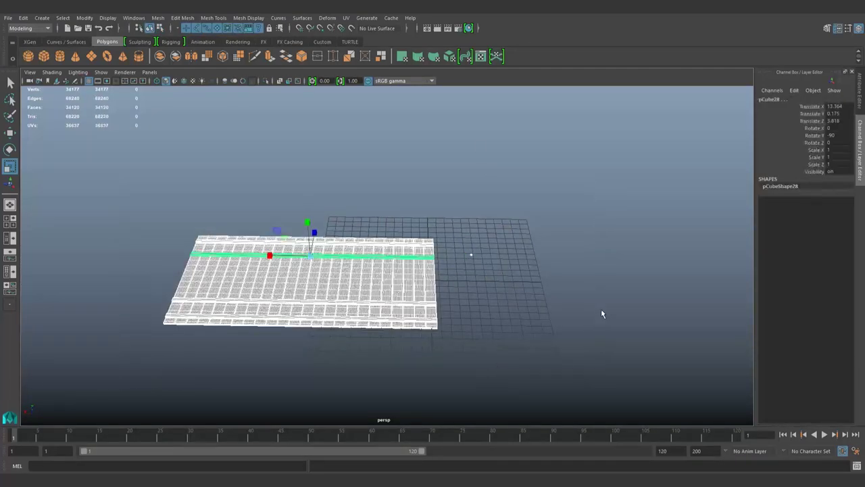
pyautogui.hotkey('ctrl', 'z')
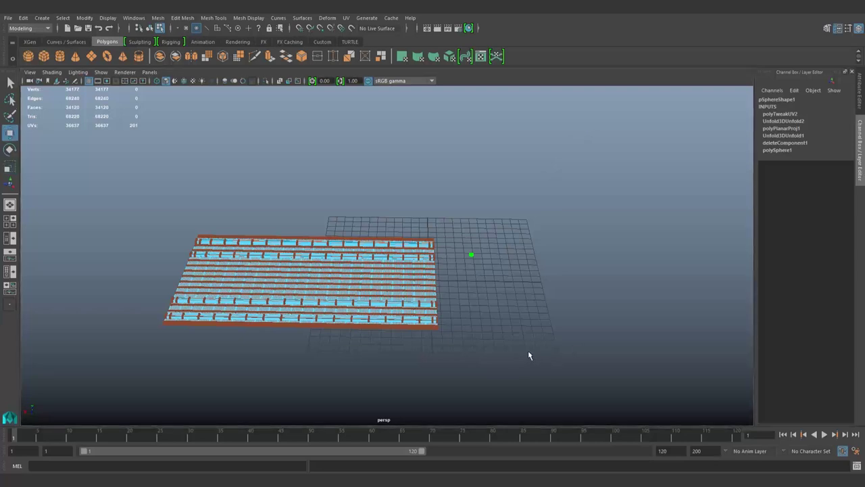
pyautogui.click(583, 122)
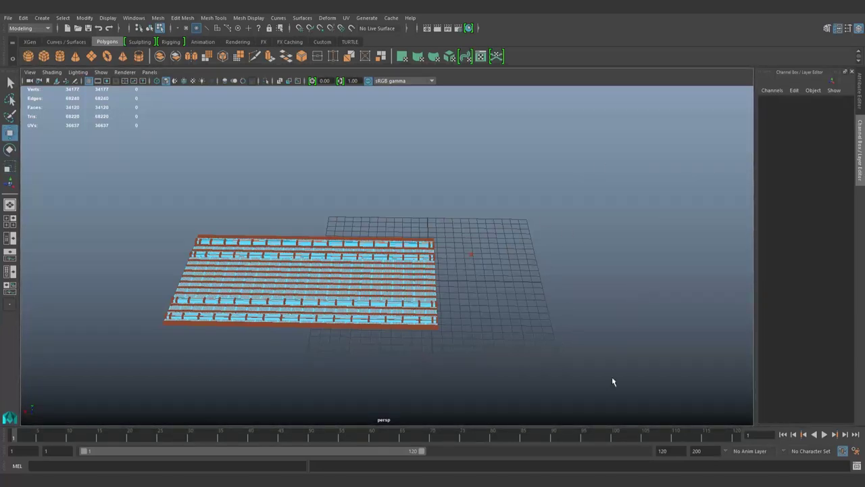
pyautogui.click(525, 291)
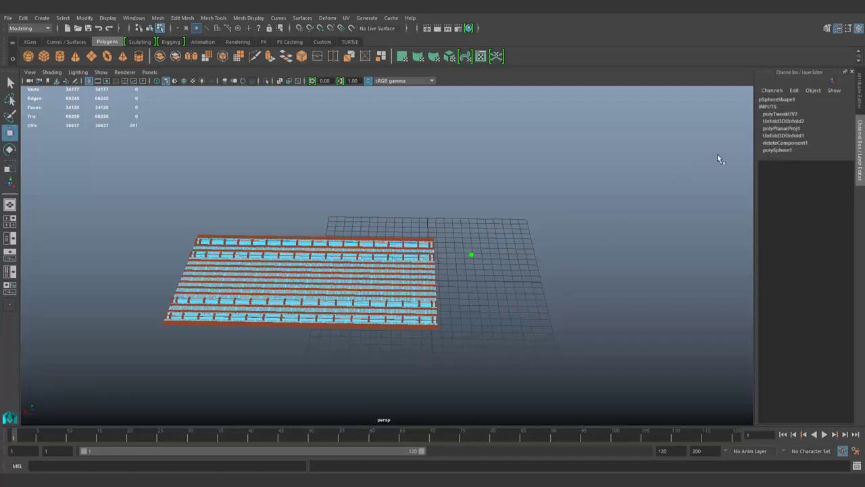
pyautogui.press('F8')
pyautogui.keyDown('alt'); pyautogui.moveTo(275, 322); pyautogui.dragTo(640, 275); pyautogui.keyUp('alt')
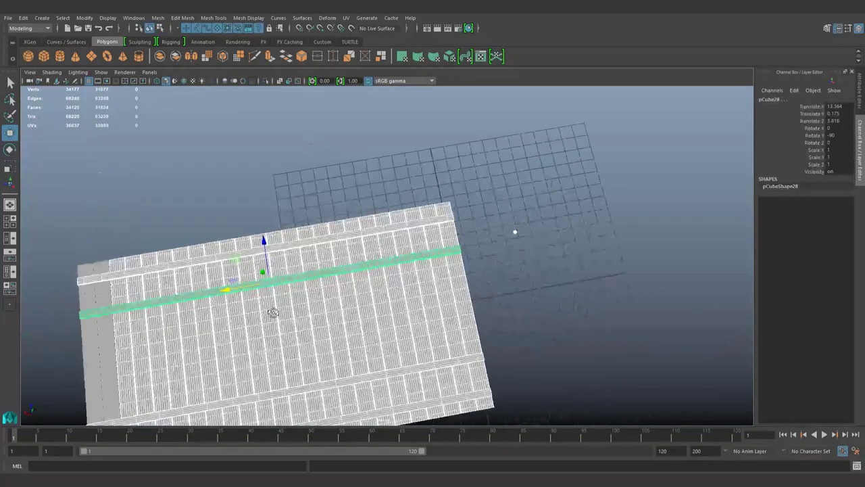
# - Position nail head pSphere1 on a plank from the top view, then duplicate it for the neighbouring plank
pyautogui.click(731, 284)
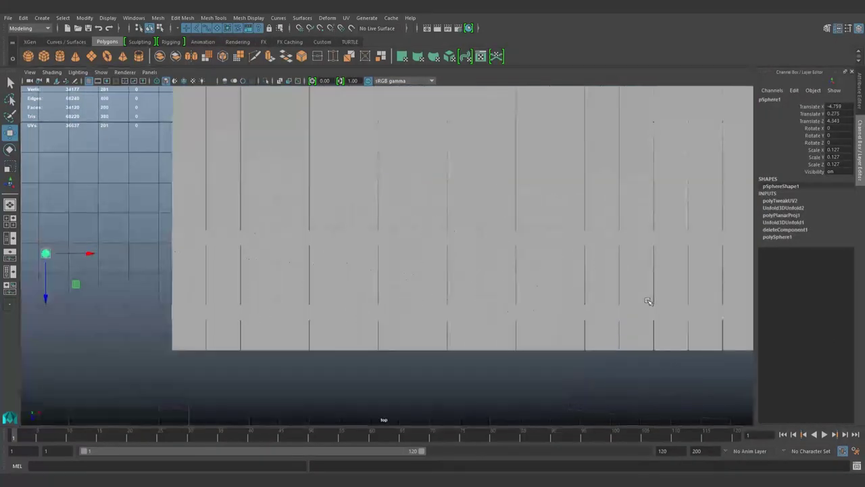
pyautogui.press('4')
pyautogui.scroll(2, 505, 291)
pyautogui.scroll(2, 283, 321)
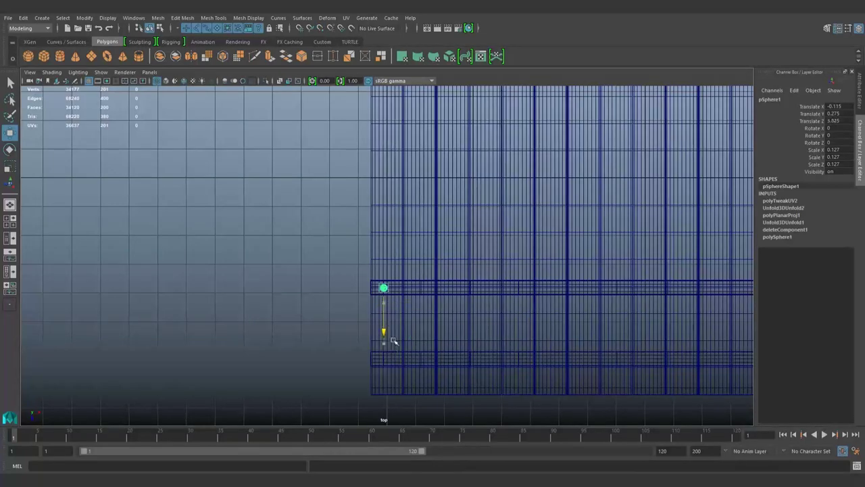
pyautogui.moveTo(426, 297)
pyautogui.keyDown('alt'); pyautogui.mouseDown()
pyautogui.moveTo(489, 309)
pyautogui.moveTo(624, 286)
pyautogui.moveTo(621, 332)
pyautogui.moveTo(444, 300)
pyautogui.mouseUp(); pyautogui.keyUp('alt')
pyautogui.press('5')
pyautogui.scroll(2, 382, 263)
pyautogui.scroll(2, 386, 279)
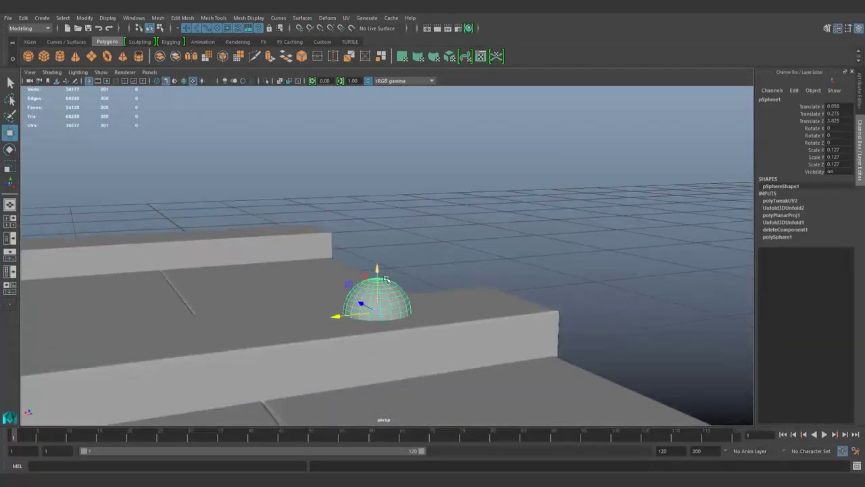
pyautogui.keyDown('alt'); pyautogui.moveTo(386, 279); pyautogui.dragTo(319, 348); pyautogui.keyUp('alt')
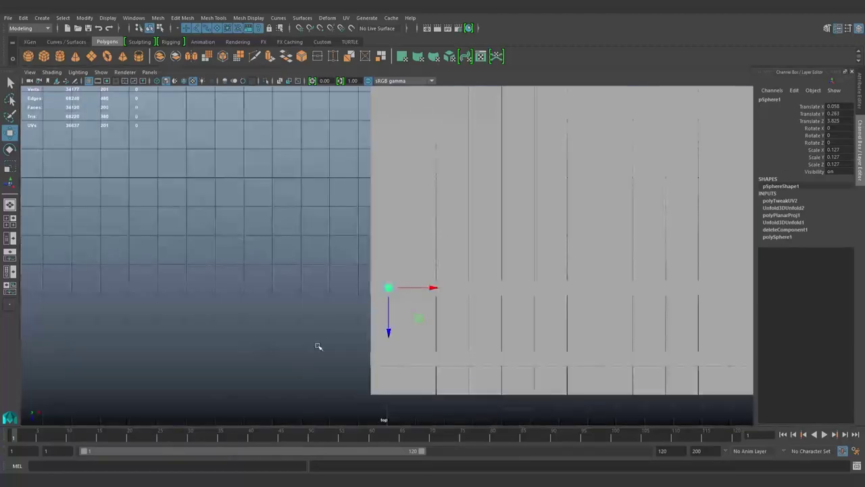
pyautogui.press('4')
pyautogui.moveTo(433, 309)
pyautogui.mouseDown()
pyautogui.moveTo(428, 328)
pyautogui.moveTo(595, 328)
pyautogui.mouseUp()
pyautogui.hotkey('ctrl', 'd')
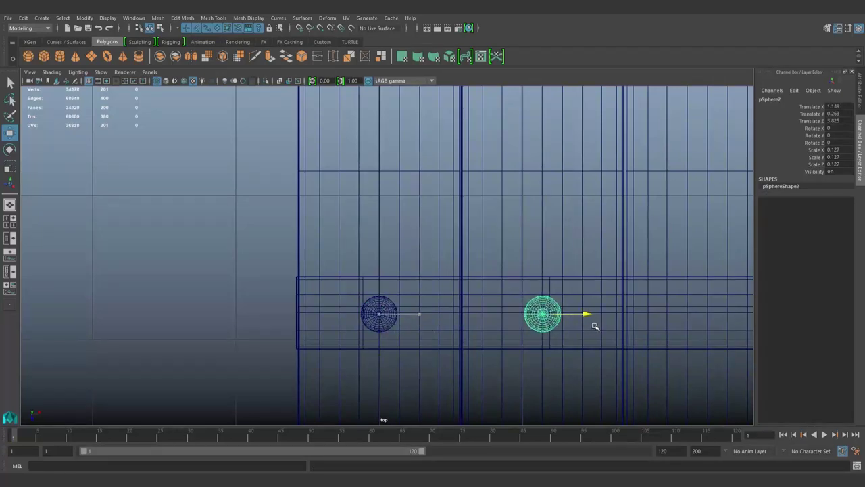
# - Select the row of nail heads and duplicate it down onto the lower crossbar
pyautogui.scroll(-5, 586, 333)
pyautogui.scroll(-2, 581, 351)
pyautogui.keyDown('alt'); pyautogui.moveTo(579, 369); pyautogui.dragTo(382, 380, button='middle'); pyautogui.keyUp('alt')
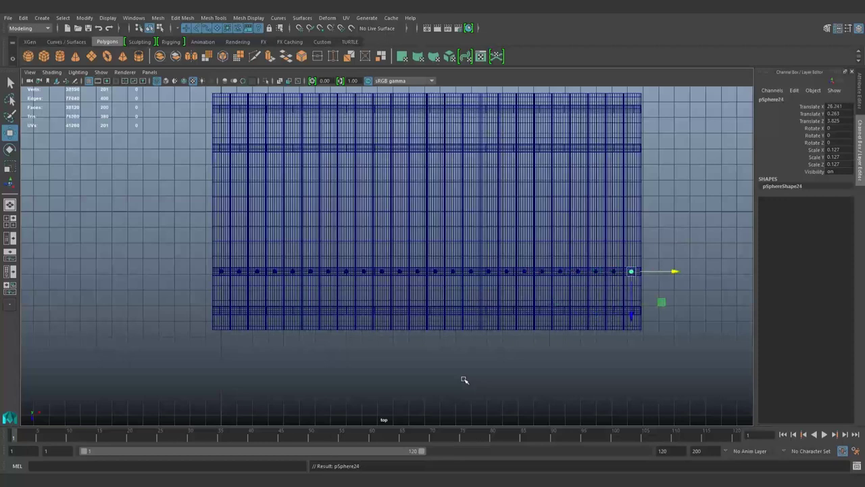
pyautogui.moveTo(210, 304); pyautogui.dragTo(476, 289)
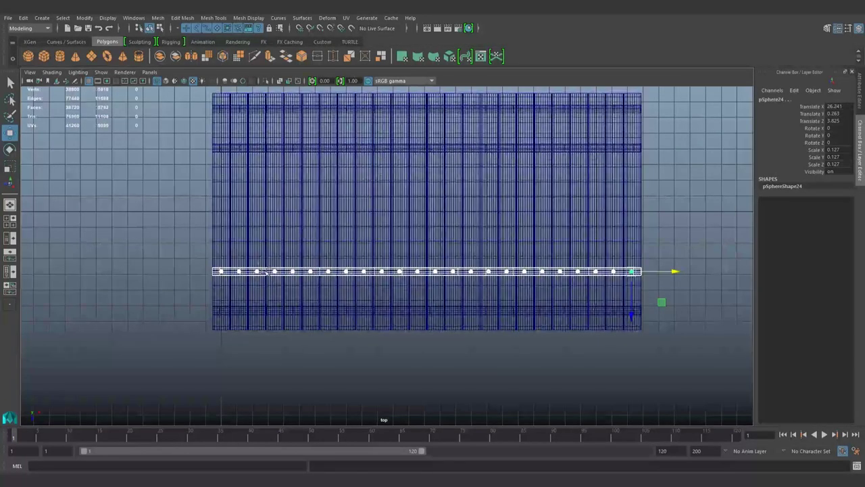
pyautogui.hotkey('ctrl', 'd')
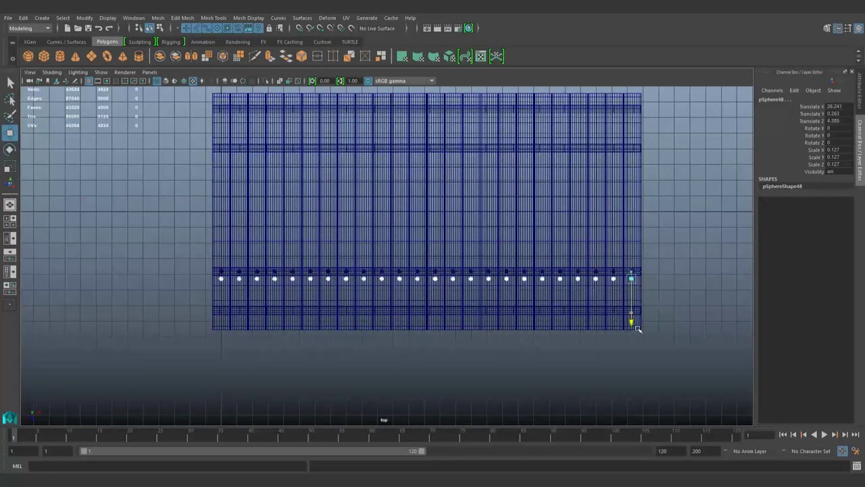
pyautogui.moveTo(632, 318); pyautogui.dragTo(643, 359)
pyautogui.scroll(3, 643, 359)
pyautogui.scroll(3, 633, 403)
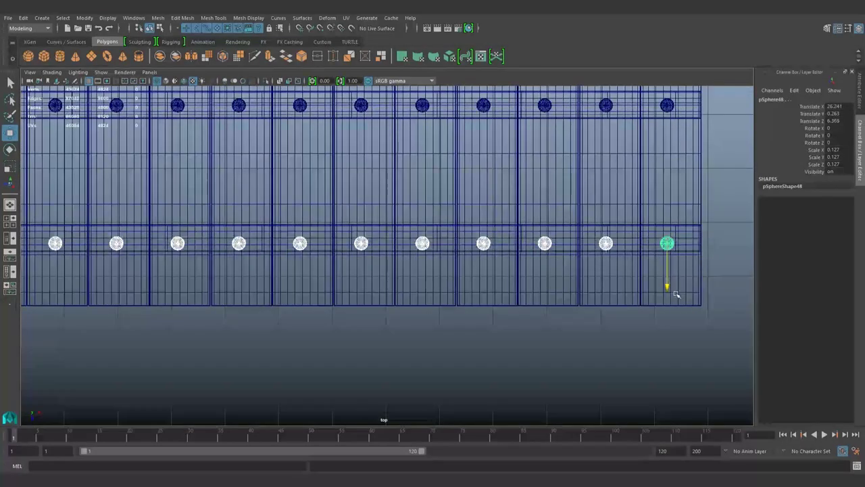
pyautogui.scroll(-4, 428, 225)
# - Duplicate the row again and line the copy up on the top crossbar
pyautogui.keyDown('alt'); pyautogui.moveTo(396, 261); pyautogui.dragTo(538, 347, button='middle'); pyautogui.keyUp('alt')
pyautogui.hotkey('ctrl', 'd')
pyautogui.moveTo(522, 341); pyautogui.dragTo(524, 242)
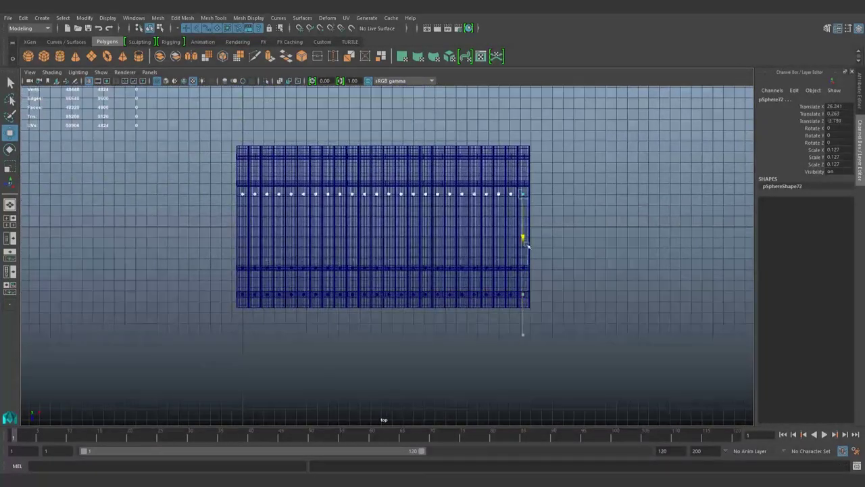
pyautogui.scroll(4, 520, 151)
pyautogui.scroll(3, 419, 346)
pyautogui.scroll(2, 419, 345)
pyautogui.moveTo(579, 315); pyautogui.dragTo(587, 338)
pyautogui.scroll(-4, 586, 338)
# - Copy a row onto the remaining crossbar, then marquee-select all planks and nail heads
pyautogui.keyDown('alt'); pyautogui.moveTo(714, 376); pyautogui.dragTo(488, 348, button='middle'); pyautogui.keyUp('alt')
pyautogui.hotkey('ctrl', 'd')
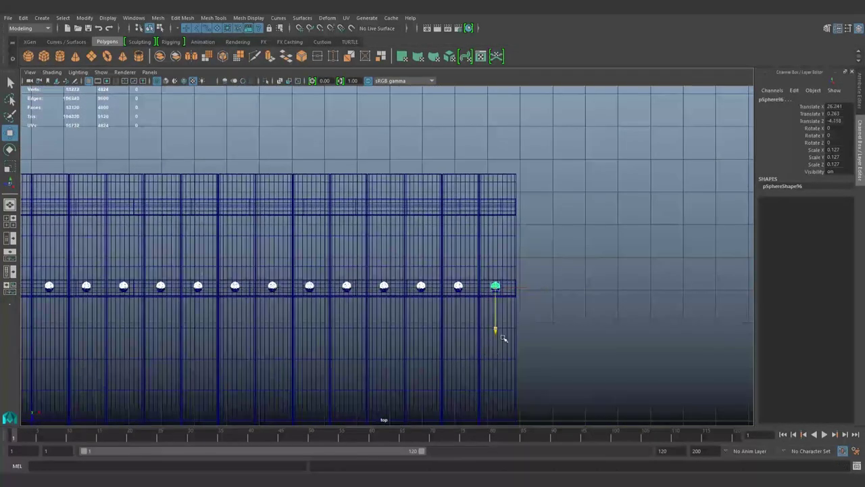
pyautogui.moveTo(498, 332); pyautogui.dragTo(500, 254)
pyautogui.scroll(2, 510, 255)
pyautogui.scroll(3, 510, 256)
pyautogui.scroll(2, 284, 332)
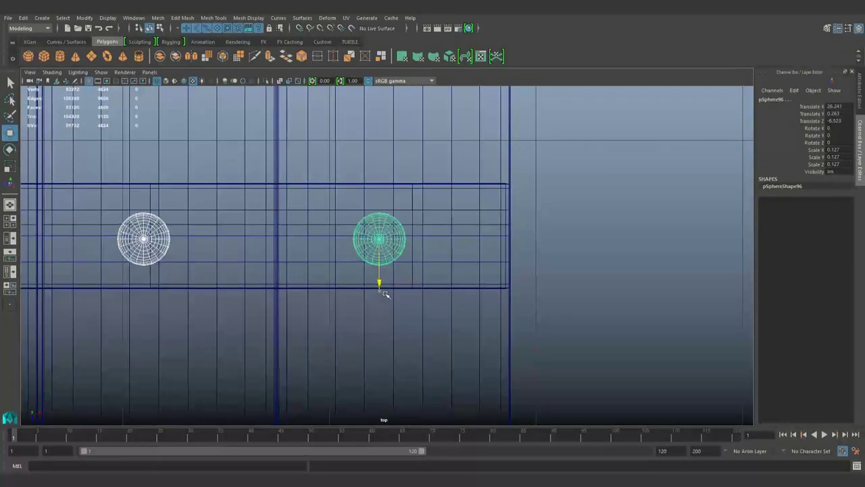
pyautogui.moveTo(380, 292); pyautogui.dragTo(389, 291)
pyautogui.scroll(-5, 386, 290)
pyautogui.scroll(-3, 390, 290)
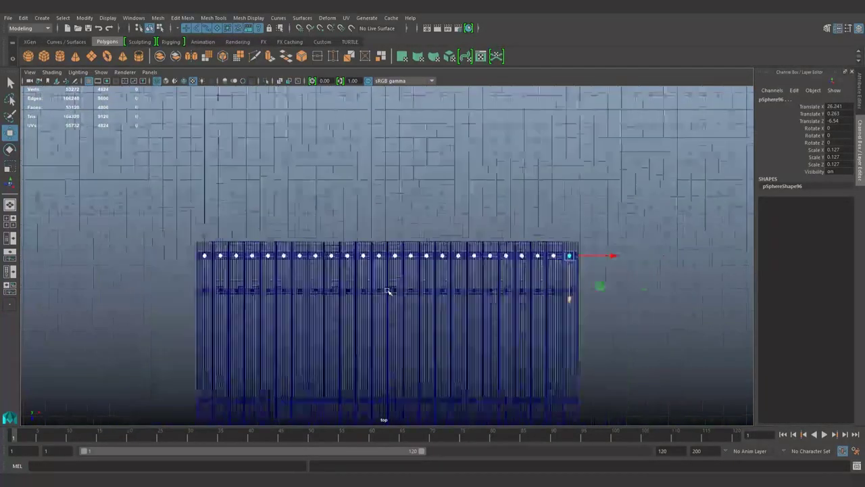
pyautogui.scroll(-2, 390, 290)
pyautogui.moveTo(241, 225); pyautogui.dragTo(313, 323)
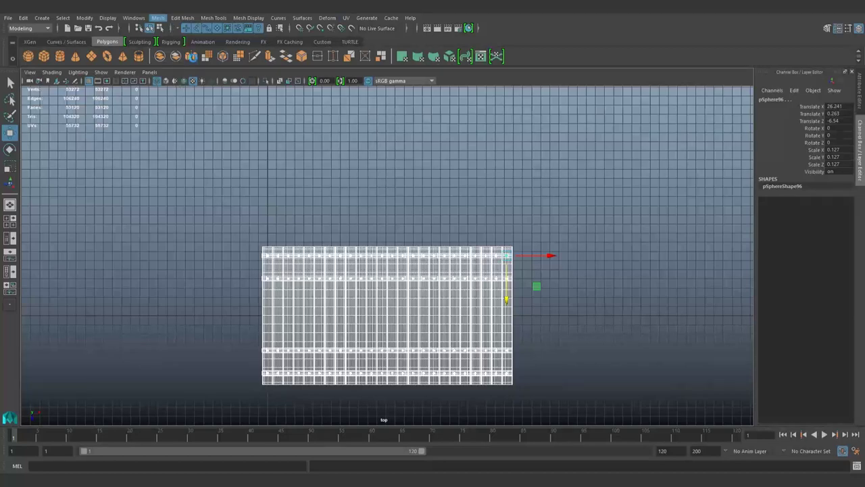
# - Combine the planks and nails into one mesh and delete its construction history
pyautogui.press('f')
pyautogui.click(322, 41)
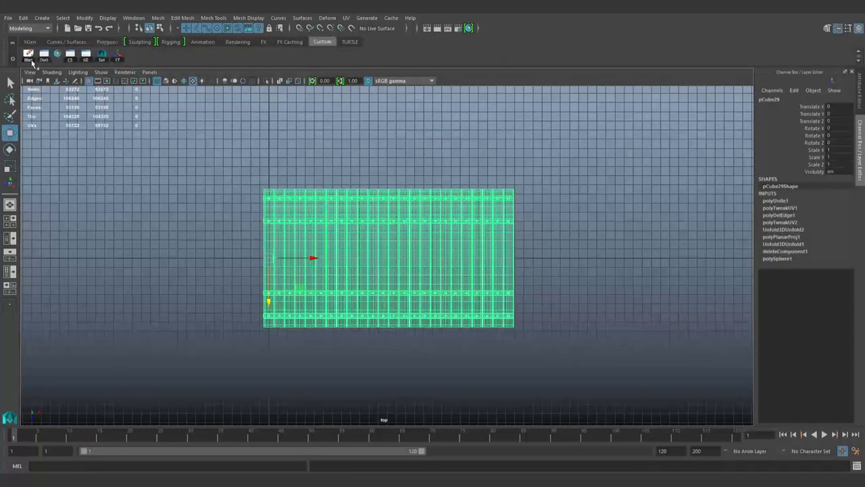
pyautogui.click(28, 54)
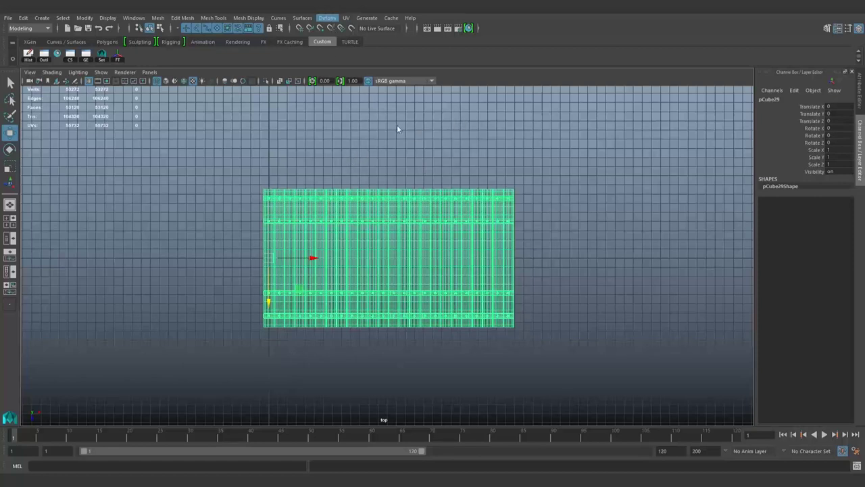
pyautogui.click(575, 166)
pyautogui.click(299, 260)
# - Add a Bend nonlinear deformer to the combined panel and show its settings
pyautogui.press('g')
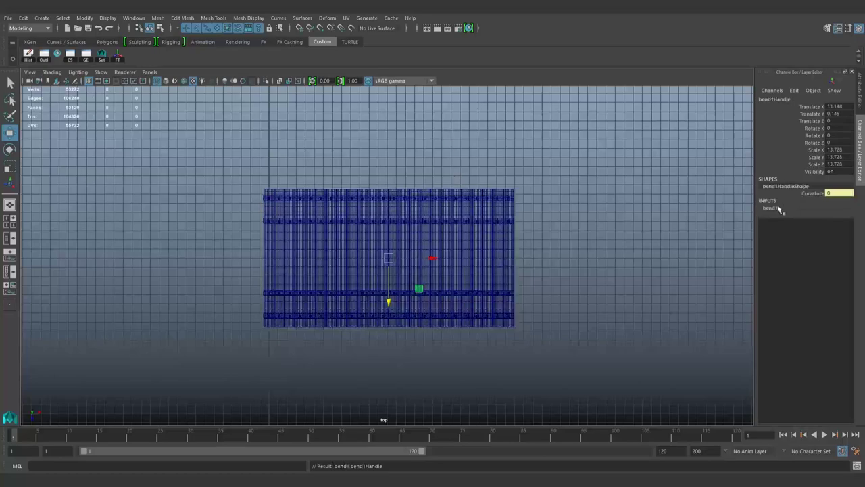
pyautogui.click(778, 208)
pyautogui.press('space')
pyautogui.press('space')
pyautogui.moveTo(496, 251)
pyautogui.keyDown('alt'); pyautogui.mouseDown()
pyautogui.moveTo(421, 293)
pyautogui.moveTo(575, 331)
pyautogui.mouseUp(); pyautogui.keyUp('alt')
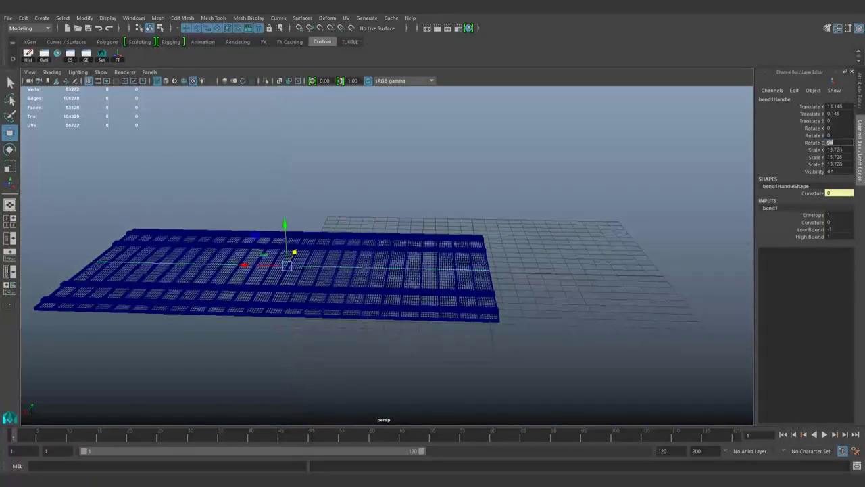
pyautogui.keyDown('alt'); pyautogui.moveTo(481, 331); pyautogui.dragTo(588, 315); pyautogui.keyUp('alt')
# - Test the bend's Curvature and Envelope, ending at Curvature 180 to curl the panel into a cylinder
pyautogui.click(814, 223)
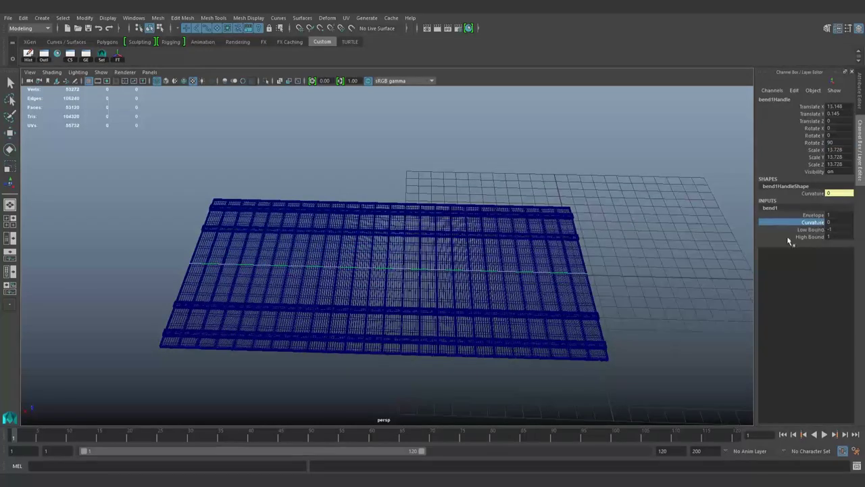
pyautogui.moveTo(724, 265)
pyautogui.mouseDown(button='middle')
pyautogui.moveTo(757, 271)
pyautogui.moveTo(705, 274)
pyautogui.mouseUp(button='middle')
pyautogui.click(813, 215)
pyautogui.moveTo(744, 245); pyautogui.dragTo(720, 252, button='middle')
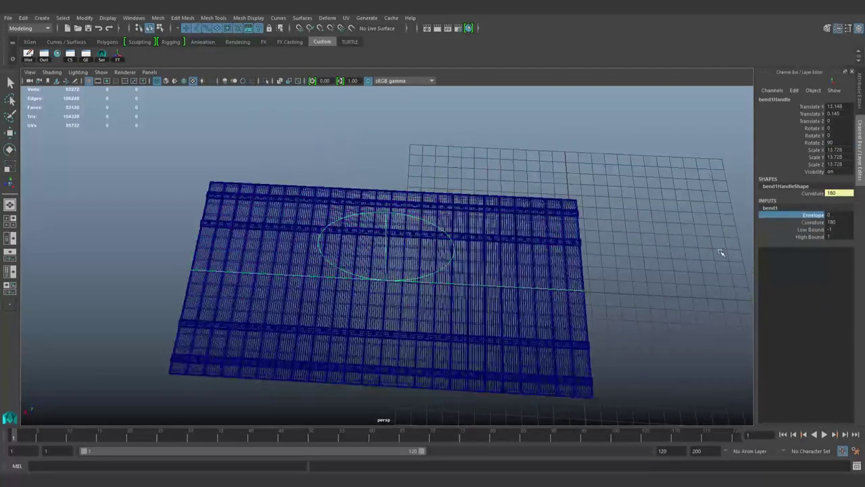
pyautogui.click(813, 221)
pyautogui.hotkey('ctrl', 'z')
pyautogui.press('w')
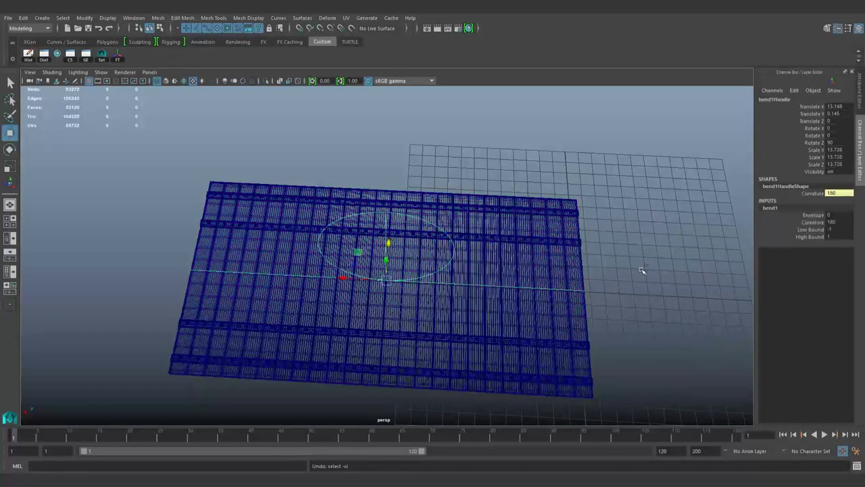
pyautogui.click(813, 221)
pyautogui.moveTo(776, 268); pyautogui.dragTo(691, 288, button='middle')
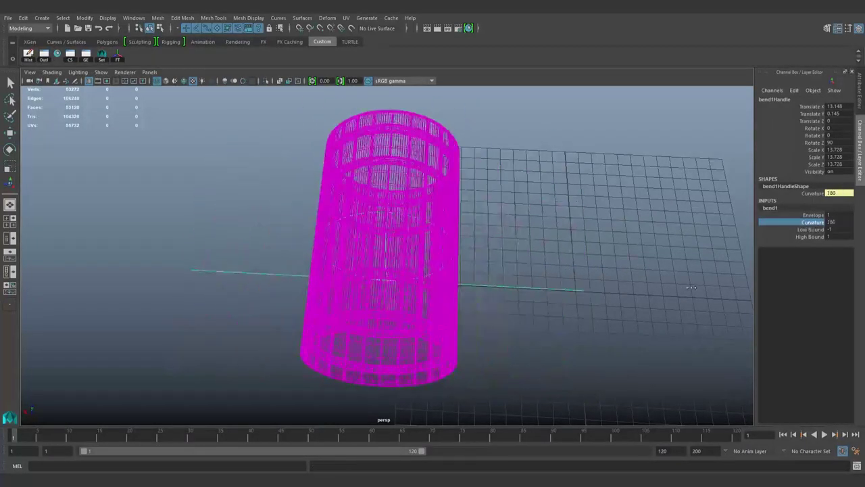
# - Try and undo a bend low bound, then inspect the bent cylinder in smooth shading
pyautogui.moveTo(555, 294)
pyautogui.keyDown('alt'); pyautogui.mouseDown()
pyautogui.moveTo(563, 196)
pyautogui.moveTo(563, 322)
pyautogui.mouseUp(); pyautogui.keyUp('alt')
pyautogui.click(811, 230)
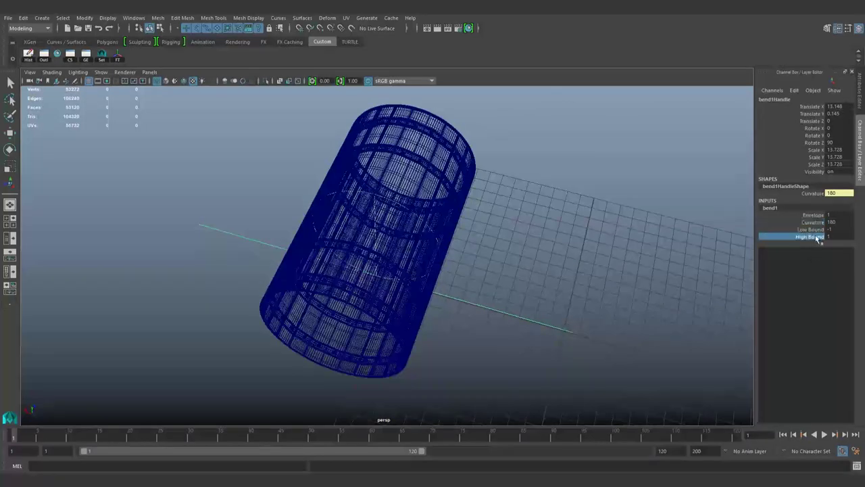
pyautogui.moveTo(676, 352); pyautogui.dragTo(553, 311, button='middle')
pyautogui.hotkey('ctrl', 'z')
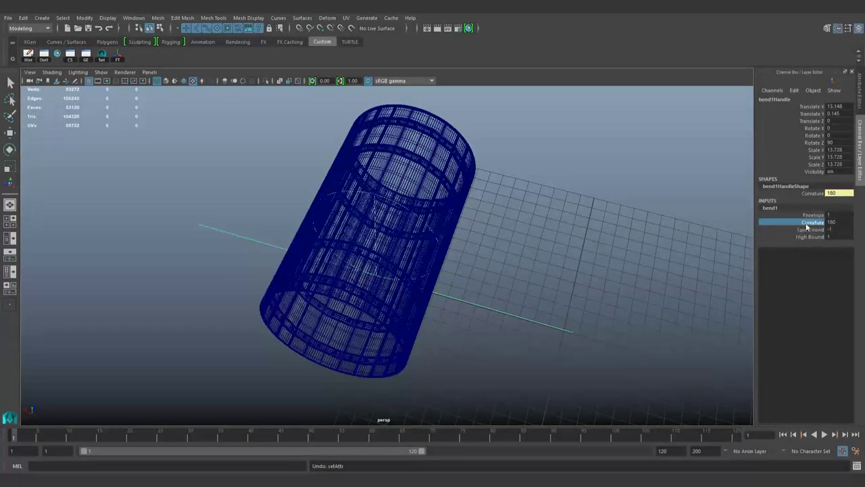
pyautogui.click(622, 304)
pyautogui.press('w')
pyautogui.moveTo(621, 303)
pyautogui.keyDown('alt'); pyautogui.mouseDown()
pyautogui.moveTo(498, 261)
pyautogui.moveTo(516, 241)
pyautogui.moveTo(326, 182)
pyautogui.moveTo(412, 304)
pyautogui.moveTo(384, 321)
pyautogui.mouseUp(); pyautogui.keyUp('alt')
pyautogui.press('5')
pyautogui.keyDown('alt'); pyautogui.moveTo(385, 321); pyautogui.dragTo(412, 327, button='right'); pyautogui.keyUp('alt')
pyautogui.keyDown('alt'); pyautogui.moveTo(412, 326); pyautogui.dragTo(373, 315); pyautogui.keyUp('alt')
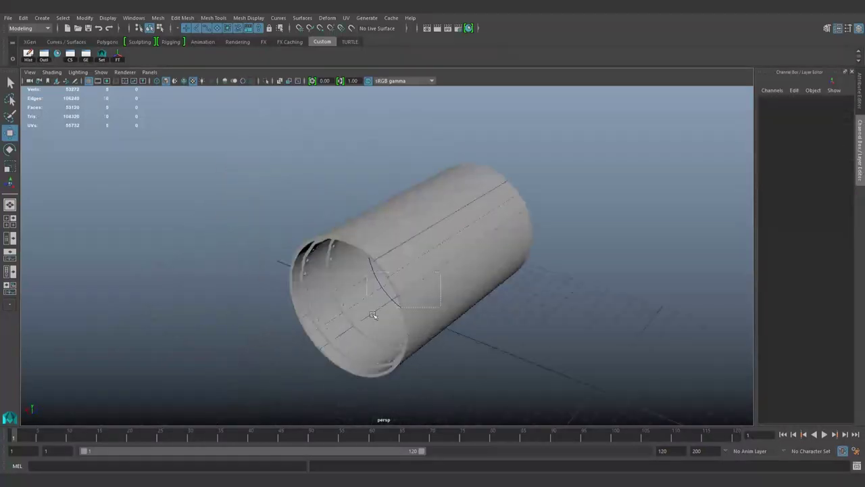
pyautogui.hotkey('ctrl', 'z')
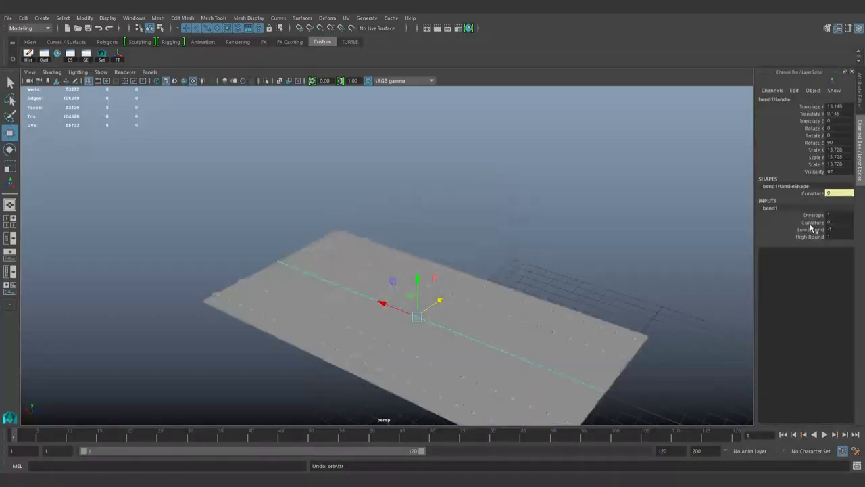
# - Set bend1 Curvature to -180 and delete the mesh's history to bake the bend
pyautogui.click(813, 222)
pyautogui.moveTo(676, 284); pyautogui.dragTo(497, 338, button='middle')
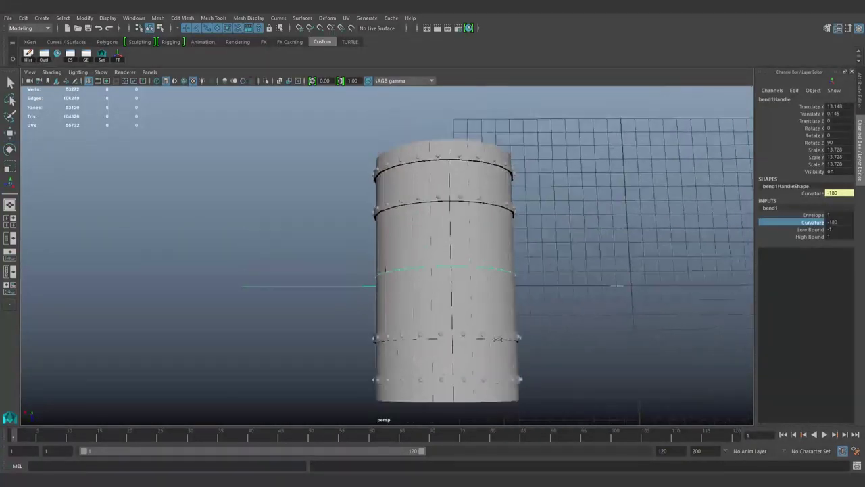
pyautogui.click(649, 309)
pyautogui.keyDown('alt'); pyautogui.moveTo(649, 309); pyautogui.dragTo(615, 354); pyautogui.keyUp('alt')
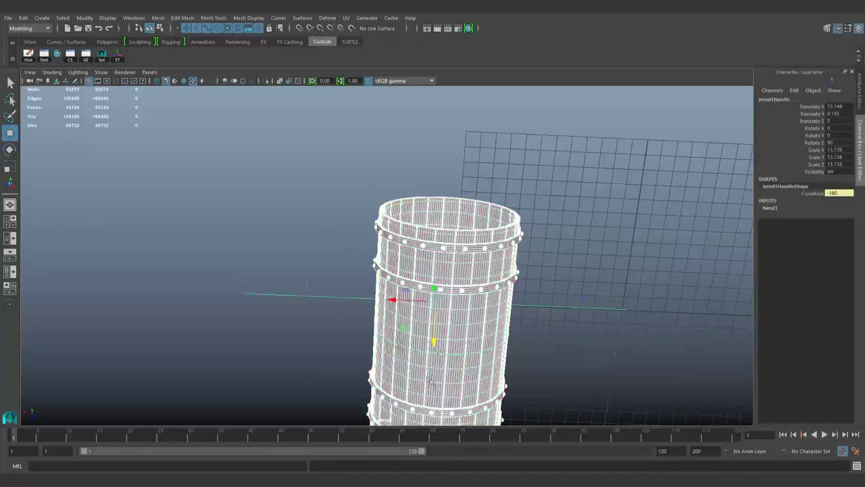
pyautogui.click(29, 61)
# - Stand the cylinder upright at Rotate X 90, then move it left and up in front view
pyautogui.hotkey('ctrl', 'z')
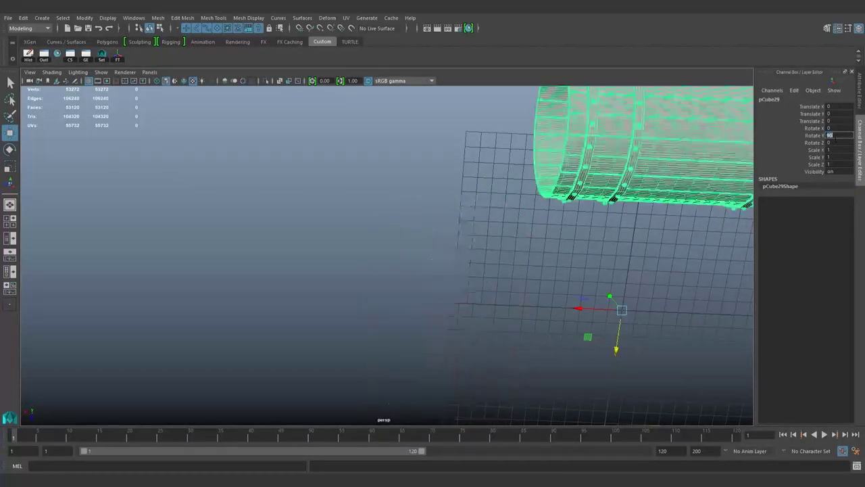
pyautogui.hotkey('ctrl', 'z')
pyautogui.hotkey('ctrl', 'z')
pyautogui.hotkey('ctrl', 'z')
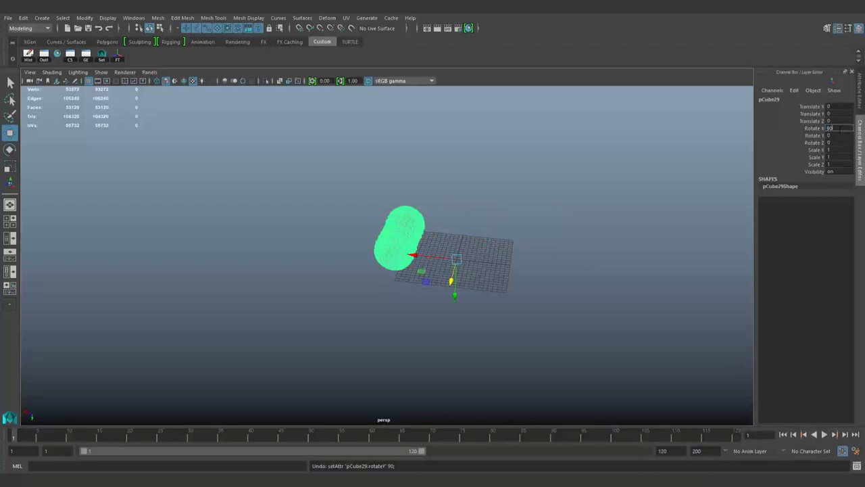
pyautogui.hotkey('ctrl', 'z')
pyautogui.hotkey('ctrl', 'z')
pyautogui.press('f')
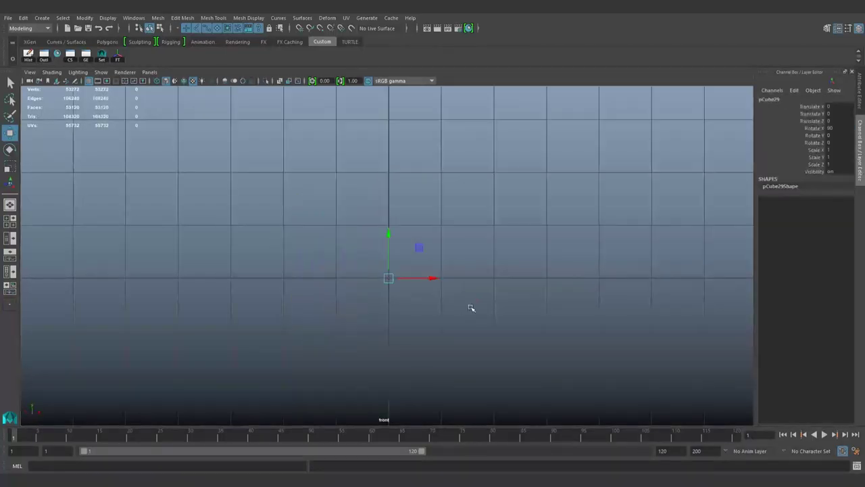
pyautogui.scroll(-5, 460, 311)
pyautogui.keyDown('alt'); pyautogui.moveTo(459, 311); pyautogui.dragTo(402, 309, button='middle'); pyautogui.keyUp('alt')
pyautogui.moveTo(402, 309)
pyautogui.mouseDown()
pyautogui.moveTo(282, 329)
pyautogui.moveTo(221, 271)
pyautogui.mouseUp()
pyautogui.moveTo(346, 257)
pyautogui.mouseDown()
pyautogui.moveTo(345, 166)
pyautogui.moveTo(348, 187)
pyautogui.mouseUp()
# - Adjust the cylinder's Z and X position from the top view, then return to perspective
pyautogui.press('space')
pyautogui.scroll(3, 303, 226)
pyautogui.moveTo(346, 269); pyautogui.dragTo(353, 336)
pyautogui.scroll(2, 350, 331)
pyautogui.scroll(5, 418, 311)
pyautogui.moveTo(388, 314); pyautogui.dragTo(399, 325)
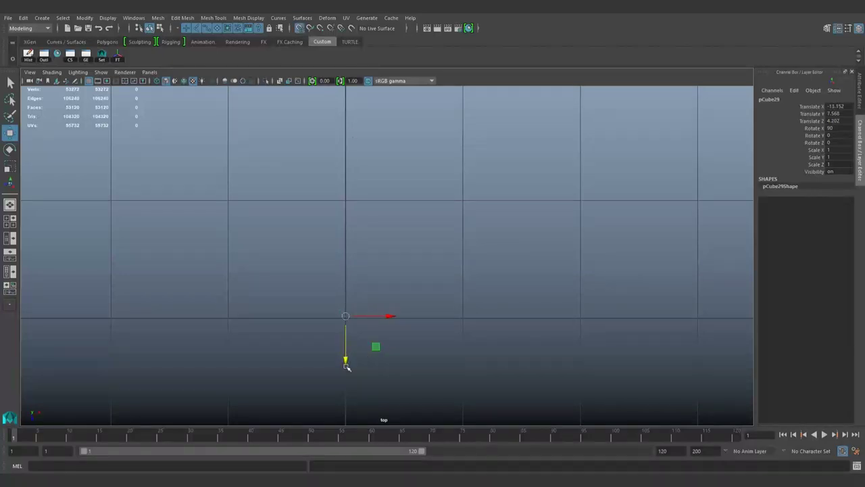
pyautogui.press('space')
pyautogui.scroll(-2, 405, 286)
pyautogui.keyDown('alt'); pyautogui.moveTo(396, 308); pyautogui.dragTo(463, 385); pyautogui.keyUp('alt')
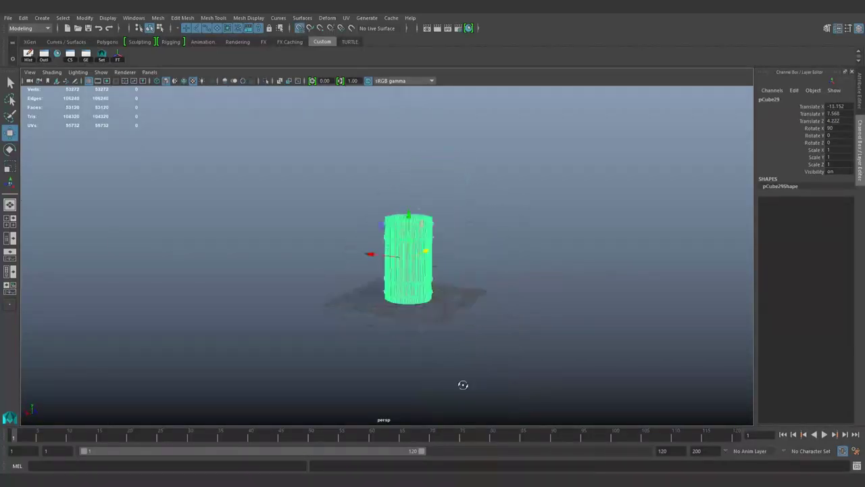
# - Select the cylinder's top and bottom vertex rows in the front view
pyautogui.click(464, 385)
pyautogui.scroll(3, 453, 316)
pyautogui.scroll(2, 432, 312)
pyautogui.click(408, 309)
pyautogui.press('F8')
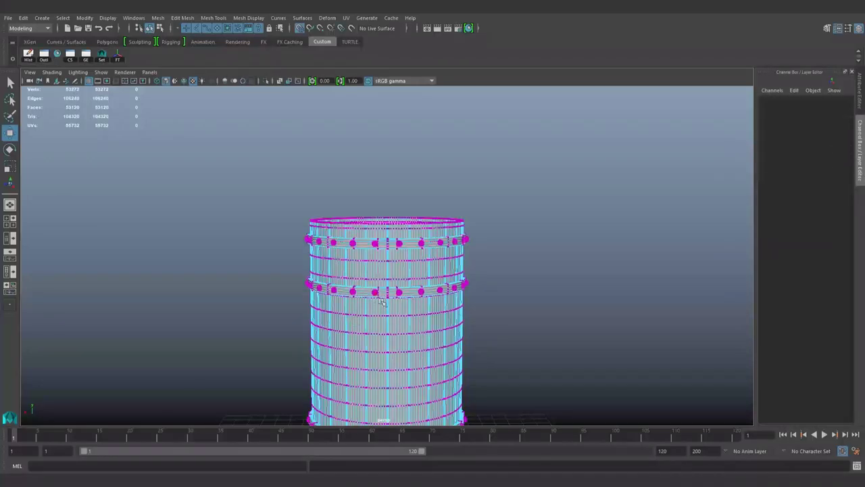
pyautogui.press('space')
pyautogui.press('space')
pyautogui.scroll(2, 382, 326)
pyautogui.scroll(2, 332, 271)
pyautogui.moveTo(39, 207); pyautogui.dragTo(476, 296)
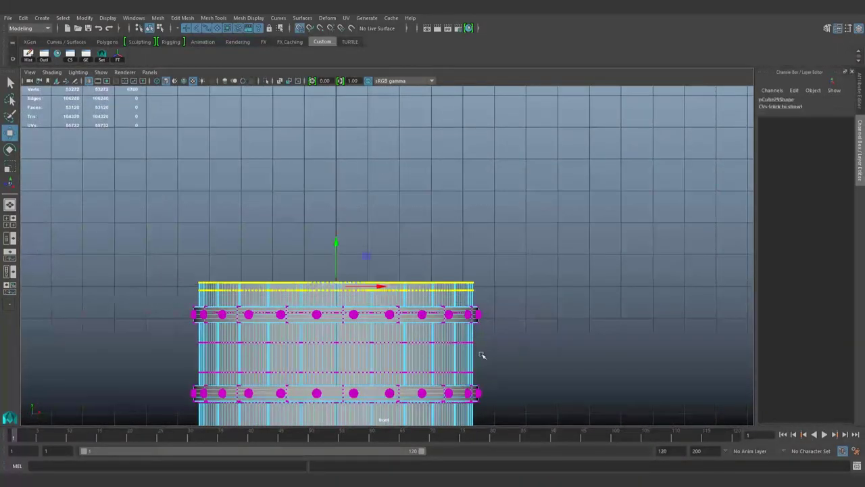
pyautogui.keyDown('alt'); pyautogui.moveTo(483, 354); pyautogui.dragTo(399, 139, button='middle'); pyautogui.keyUp('alt')
pyautogui.keyDown('shift'); pyautogui.moveTo(155, 331); pyautogui.dragTo(467, 341); pyautogui.keyUp('shift')
pyautogui.scroll(-3, 353, 309)
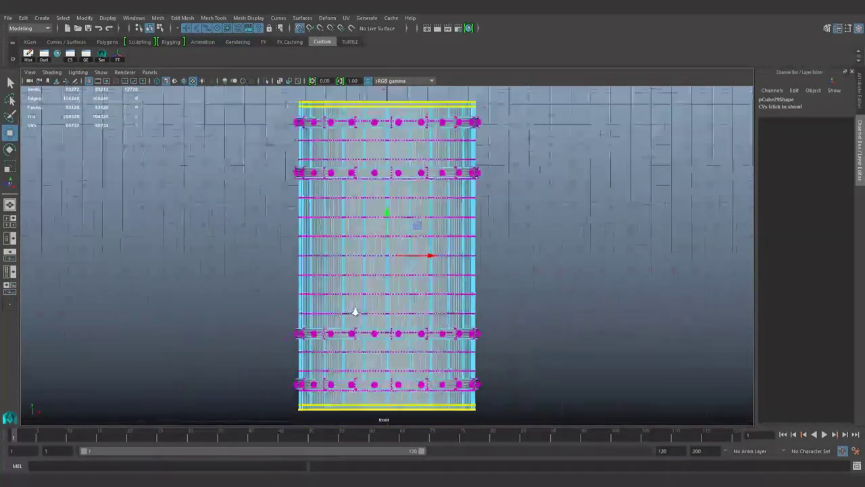
pyautogui.scroll(-2, 357, 273)
# - Turn on soft selection, tune its falloff radius, and shrink the end rows in top view
pyautogui.press('b')
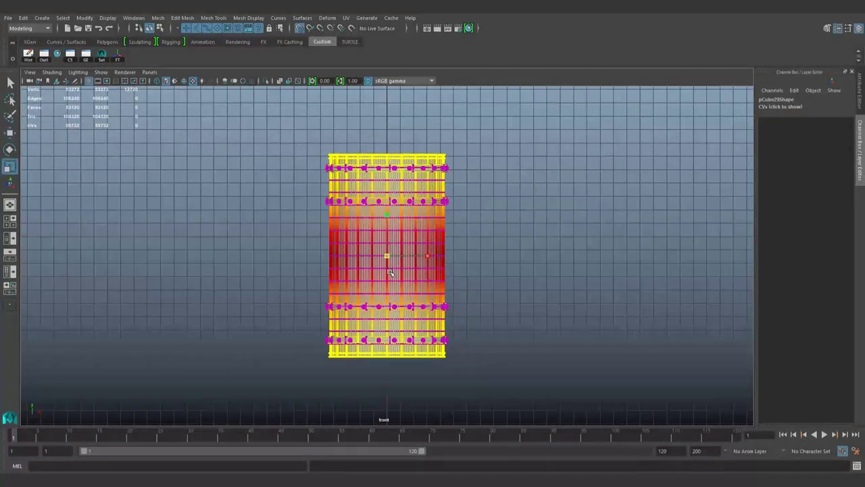
pyautogui.moveTo(390, 272); pyautogui.dragTo(386, 244, button='middle')
pyautogui.hotkey('ctrl', 'z')
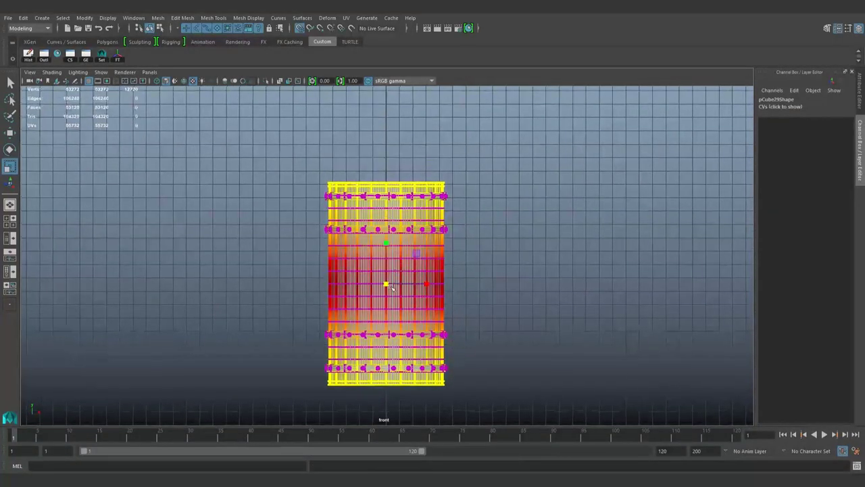
pyautogui.moveTo(386, 284)
pyautogui.mouseDown()
pyautogui.moveTo(397, 298)
pyautogui.moveTo(482, 317)
pyautogui.moveTo(182, 308)
pyautogui.moveTo(192, 306)
pyautogui.mouseUp()
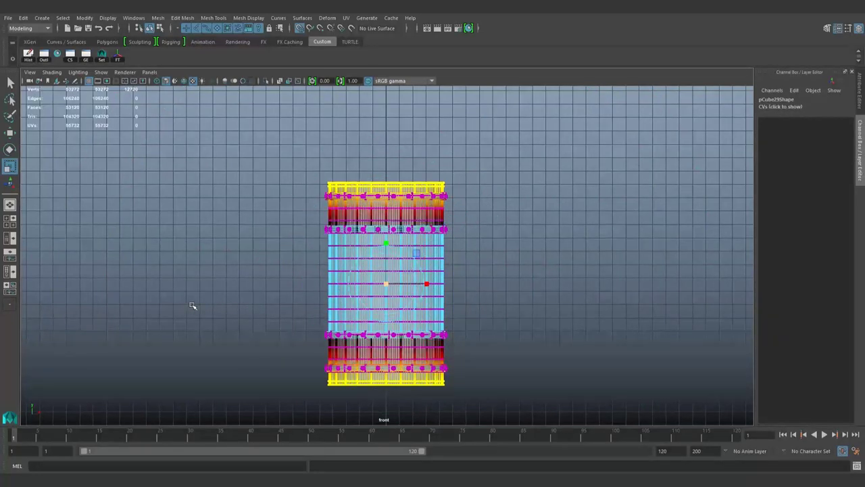
pyautogui.moveTo(380, 302); pyautogui.dragTo(385, 307)
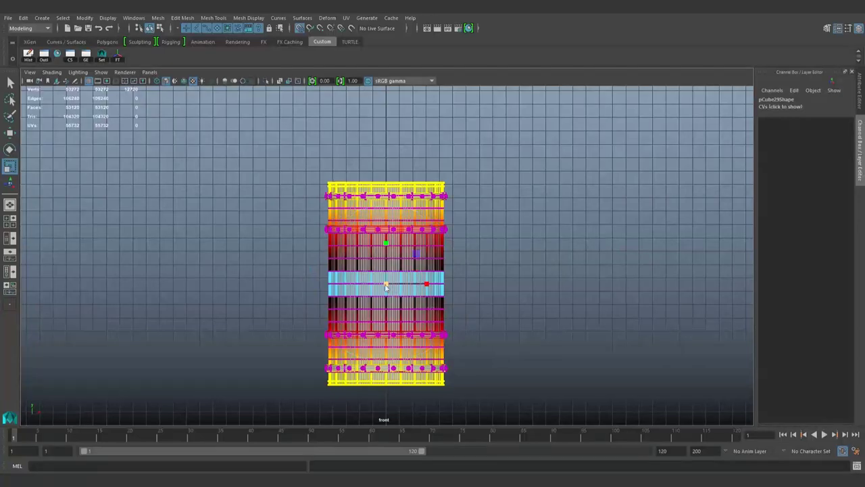
pyautogui.press('f')
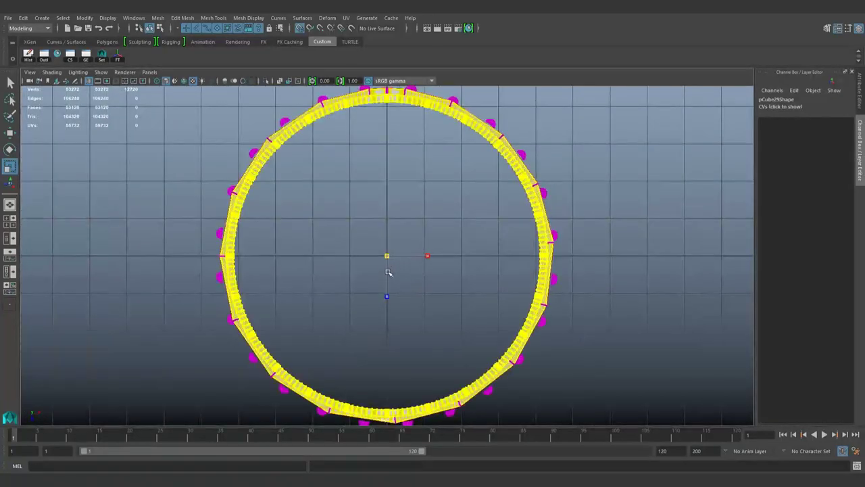
pyautogui.moveTo(388, 272)
pyautogui.mouseDown(button='middle')
pyautogui.moveTo(383, 291)
pyautogui.moveTo(301, 330)
pyautogui.mouseUp(button='middle')
# - Refine the falloff and scale the barrel ends inward from the front, then show four views
pyautogui.hotkey('alt', '2')
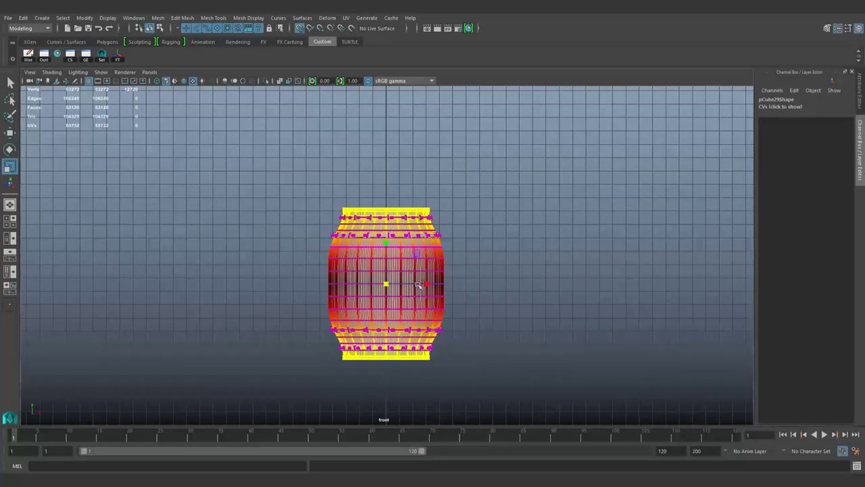
pyautogui.hotkey('ctrl', 'z')
pyautogui.press('b')
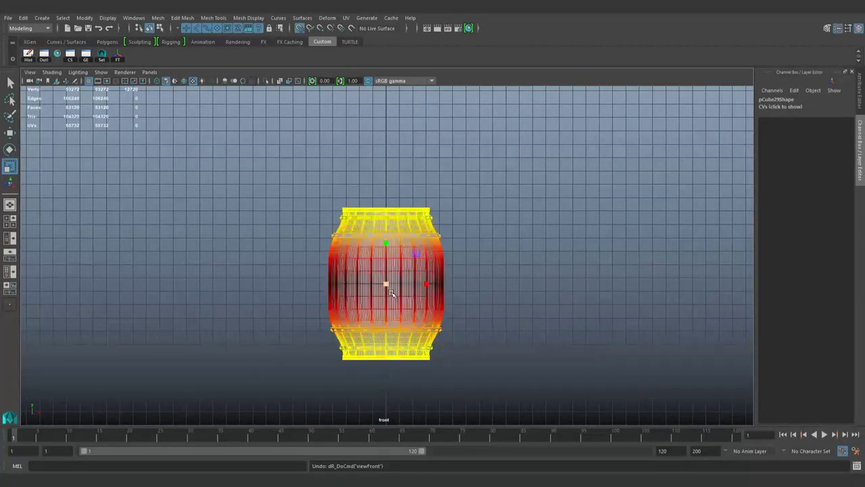
pyautogui.moveTo(387, 300); pyautogui.dragTo(352, 315, button='middle')
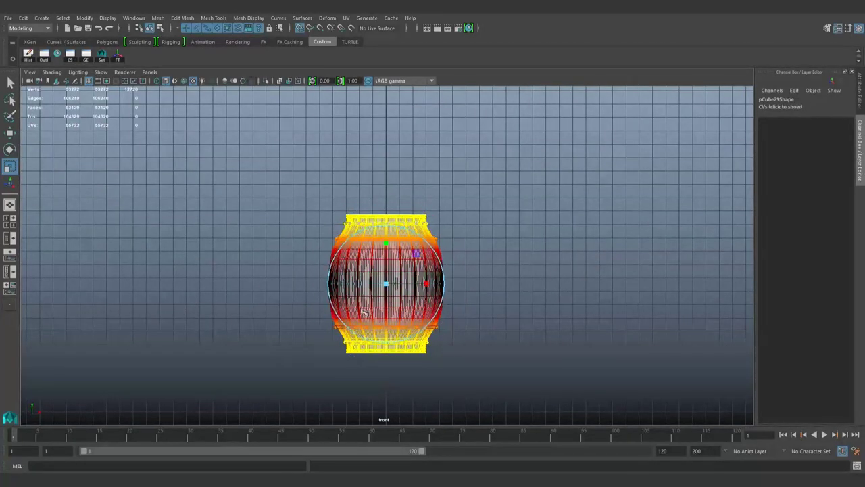
pyautogui.moveTo(353, 315); pyautogui.dragTo(444, 309)
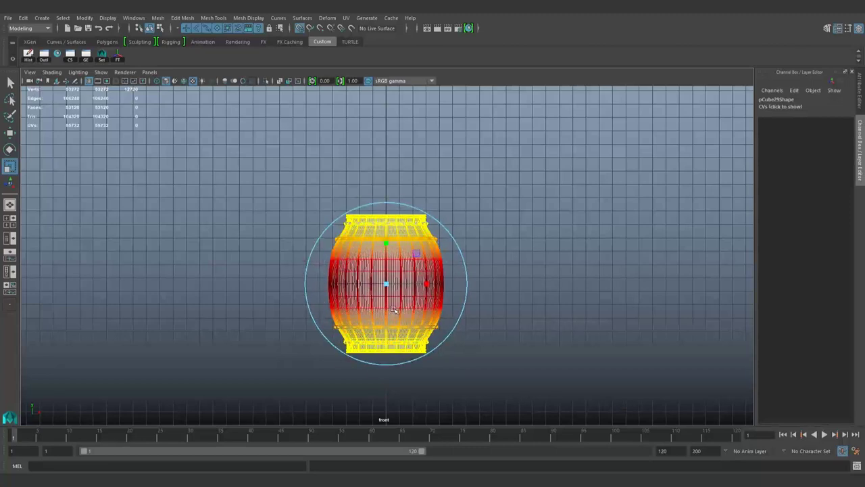
pyautogui.hotkey('ctrl', 'z')
pyautogui.hotkey('ctrl', 'z')
pyautogui.hotkey('ctrl', 'z')
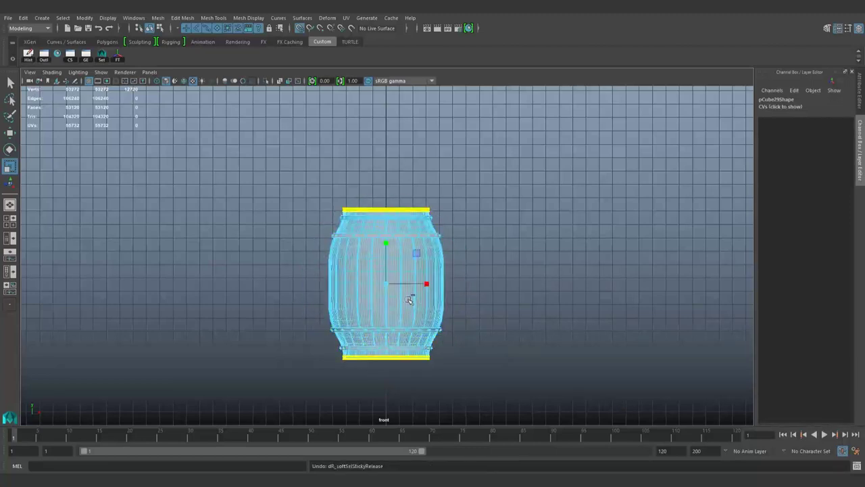
pyautogui.hotkey('ctrl', 'z')
pyautogui.hotkey('ctrl', 'z')
pyautogui.moveTo(392, 287); pyautogui.dragTo(418, 295)
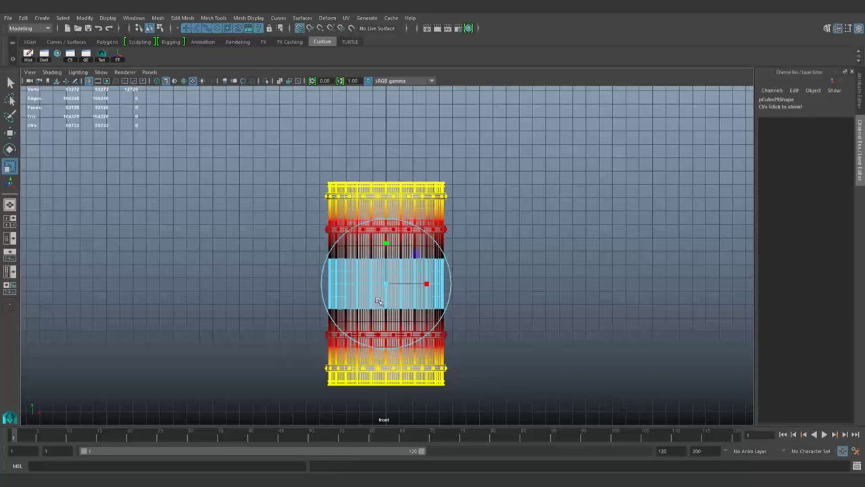
pyautogui.moveTo(346, 265); pyautogui.dragTo(346, 233)
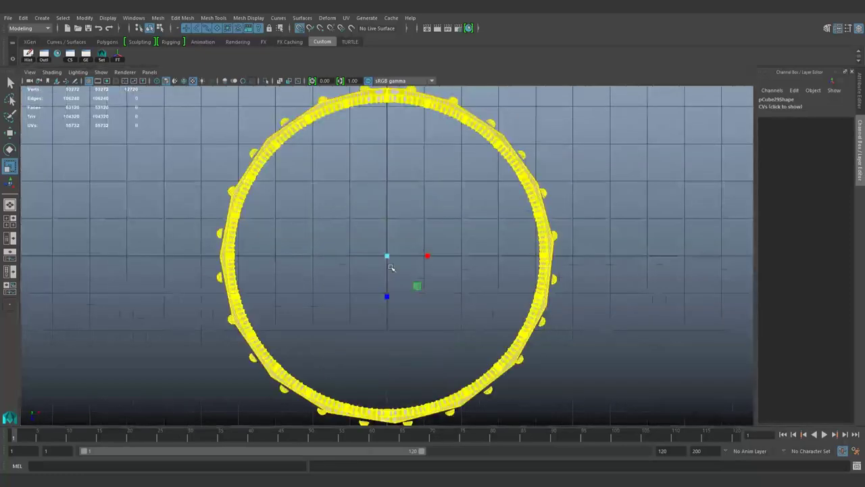
pyautogui.moveTo(387, 271); pyautogui.dragTo(362, 286)
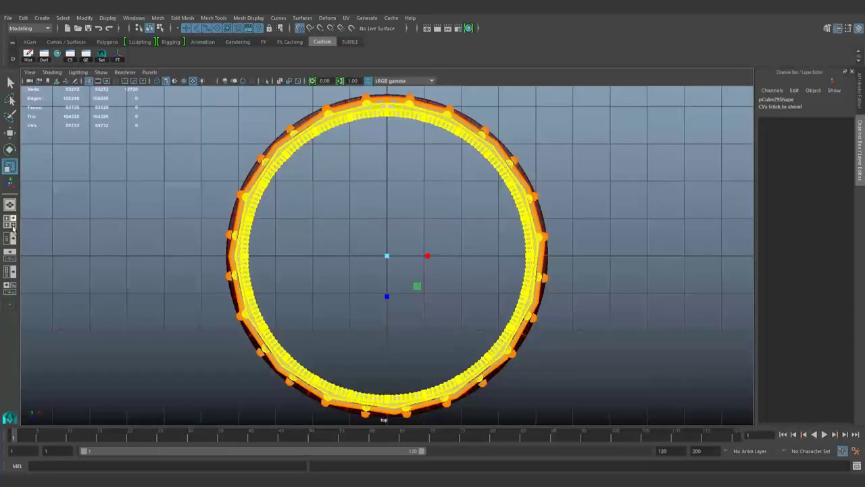
pyautogui.press('space')
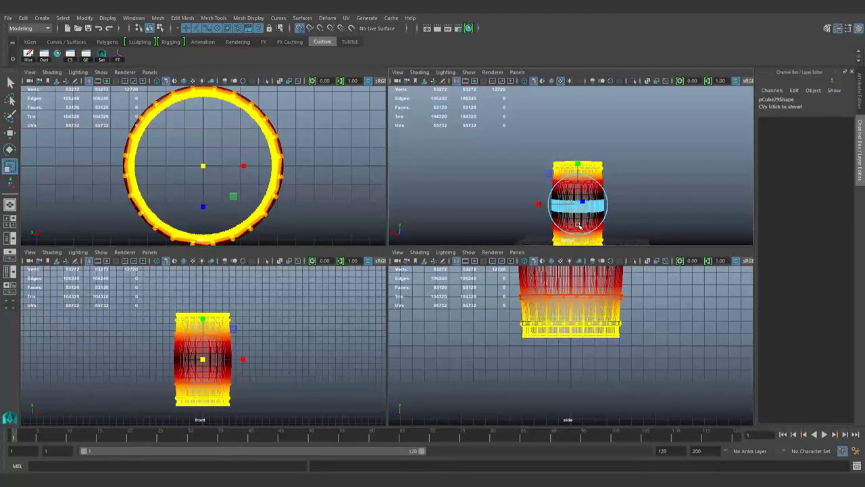
# - Turn off soft selection and scale the whole barrel down uniformly
pyautogui.press('e')
pyautogui.press('r')
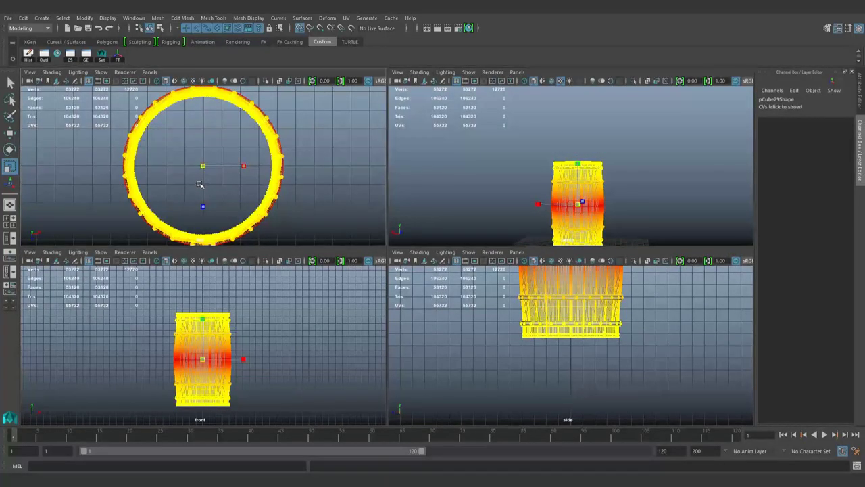
pyautogui.moveTo(203, 187); pyautogui.dragTo(190, 196)
pyautogui.press('e')
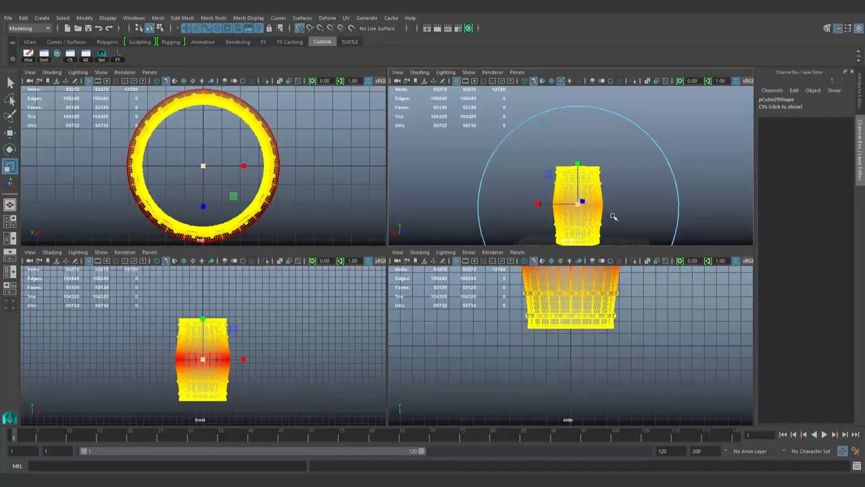
pyautogui.press('b')
pyautogui.moveTo(203, 187); pyautogui.dragTo(197, 206, button='middle')
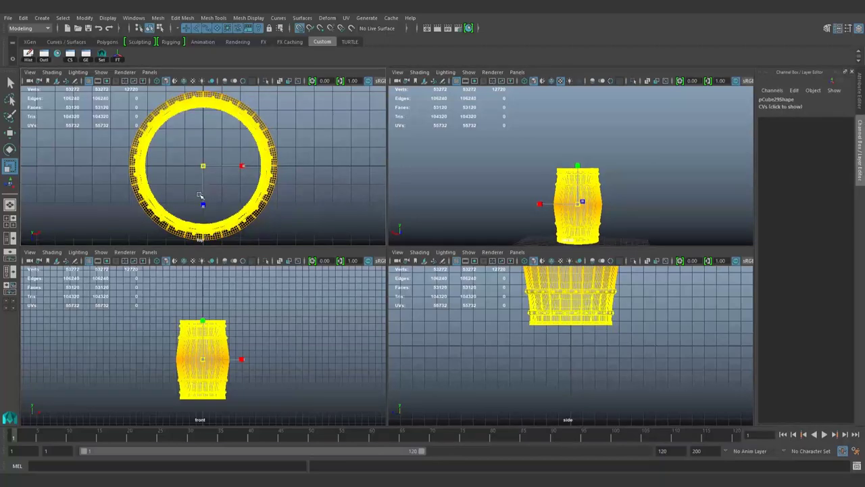
# - Maximize the front view, frame the barrel, and reselect it
pyautogui.click(267, 291)
pyautogui.scroll(2, 274, 369)
pyautogui.press('space')
pyautogui.keyDown('alt'); pyautogui.moveTo(478, 357); pyautogui.dragTo(268, 279, button='middle'); pyautogui.keyUp('alt')
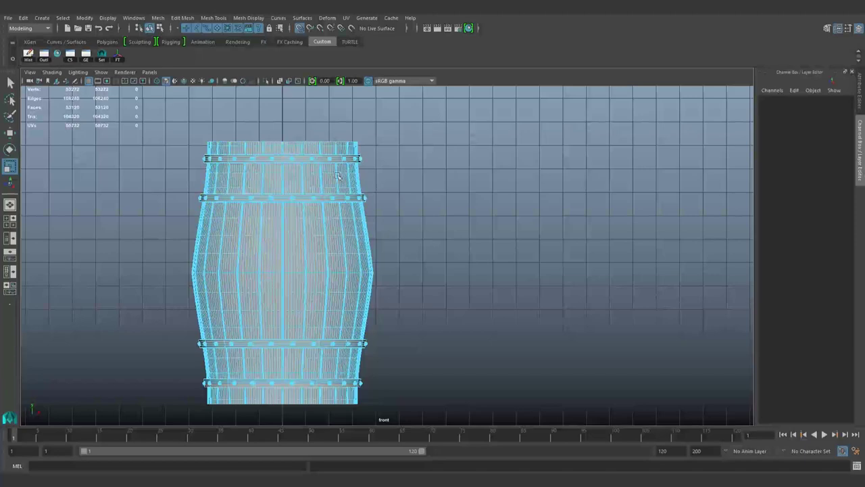
pyautogui.click(336, 176)
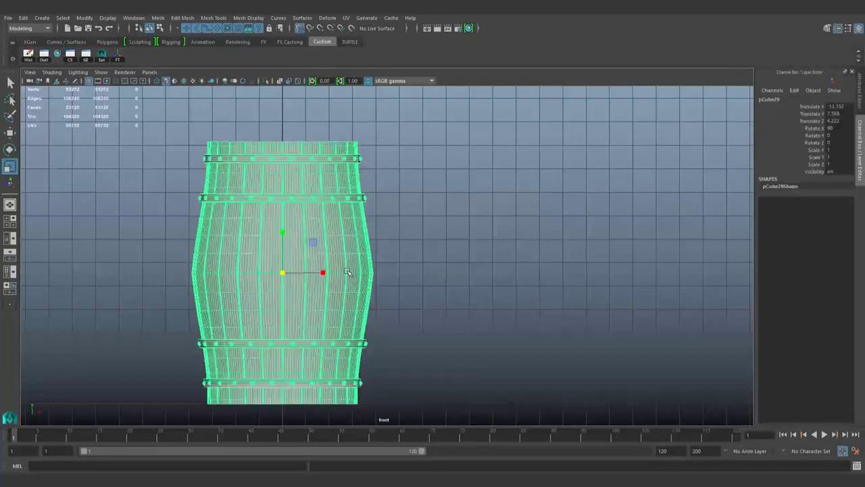
pyautogui.click(331, 313)
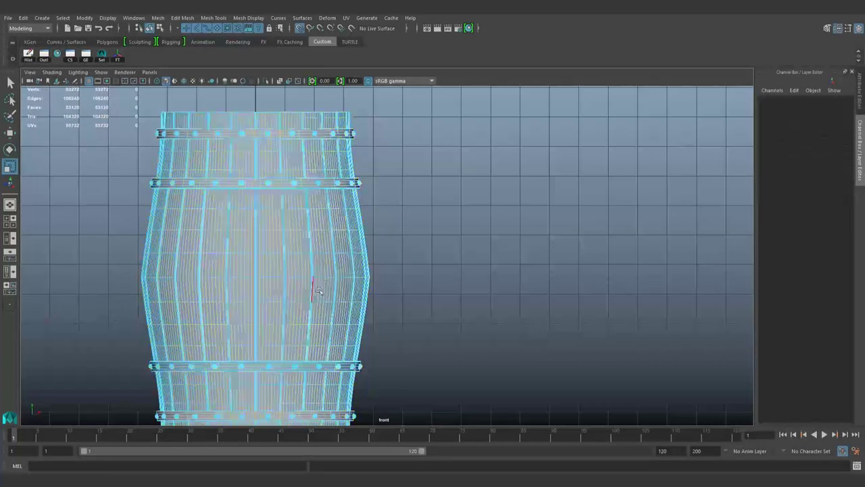
pyautogui.scroll(2, 317, 287)
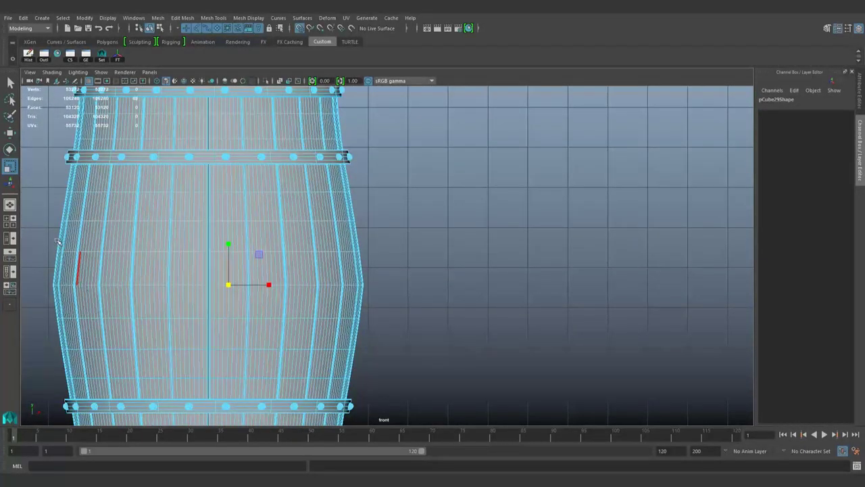
# - Scale the middle row of lattice points outward to round the barrel's sharp bulge
pyautogui.press('F8')
pyautogui.moveTo(51, 267); pyautogui.dragTo(437, 316)
pyautogui.scroll(-2, 406, 331)
pyautogui.scroll(2, 348, 338)
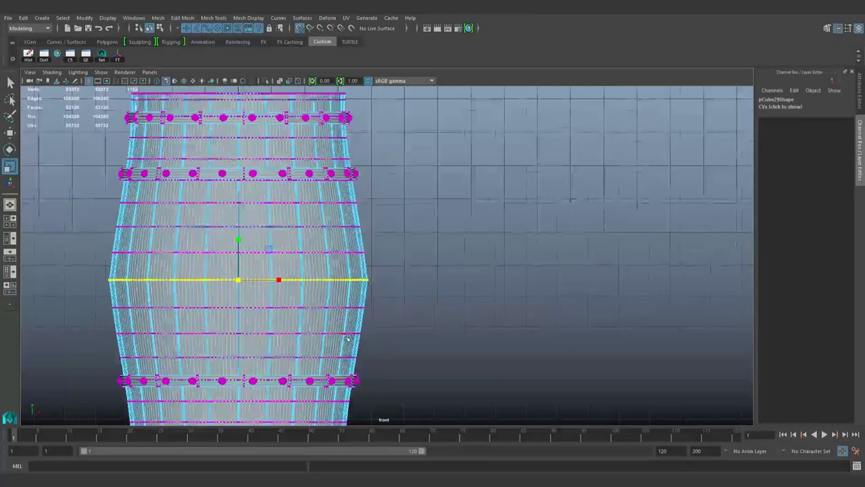
pyautogui.scroll(2, 230, 264)
pyautogui.scroll(2, 253, 316)
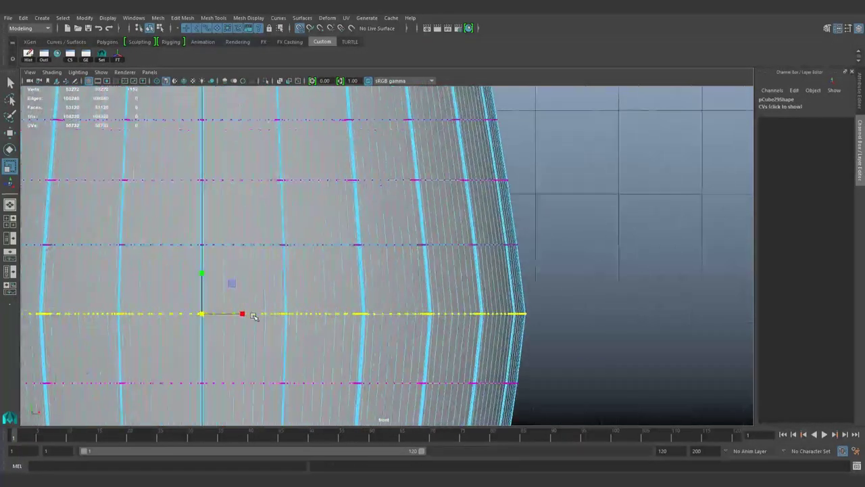
pyautogui.moveTo(253, 316); pyautogui.dragTo(287, 325)
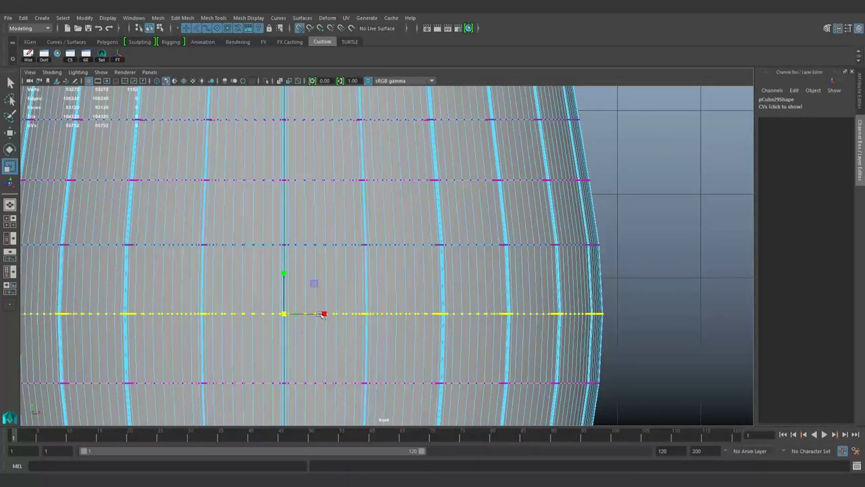
# - Leave point editing, check the shaded barrel, and reselect it
pyautogui.scroll(-3, 322, 315)
pyautogui.scroll(-2, 564, 309)
pyautogui.press('F8')
pyautogui.click(465, 263)
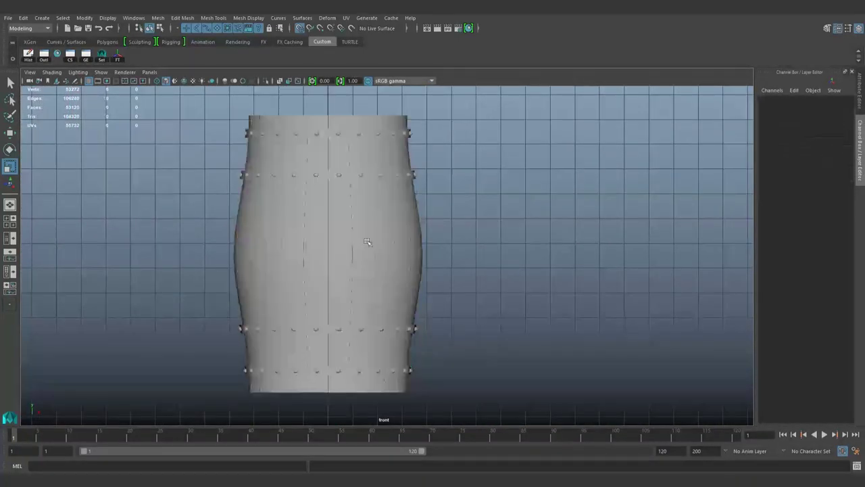
pyautogui.scroll(2, 367, 242)
pyautogui.click(322, 271)
# - Select the barrel's top vertex rows and enable soft selection with a smaller falloff radius
pyautogui.moveTo(110, 158); pyautogui.dragTo(411, 206)
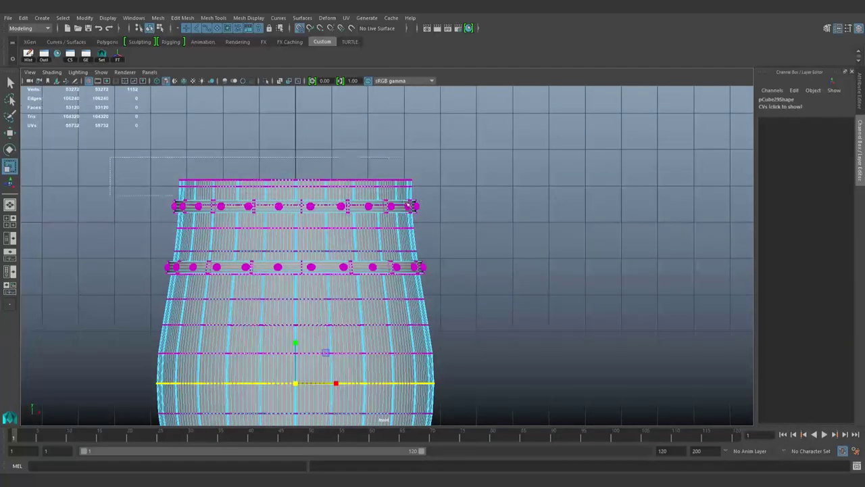
pyautogui.moveTo(412, 205)
pyautogui.keyDown('alt'); pyautogui.mouseDown(button='middle')
pyautogui.moveTo(317, 317)
pyautogui.moveTo(252, 297)
pyautogui.mouseUp(button='middle'); pyautogui.keyUp('alt')
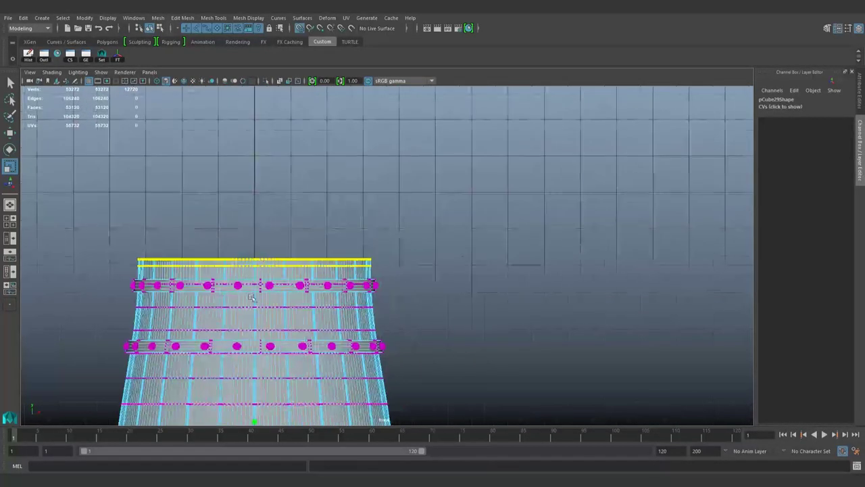
pyautogui.click(248, 285)
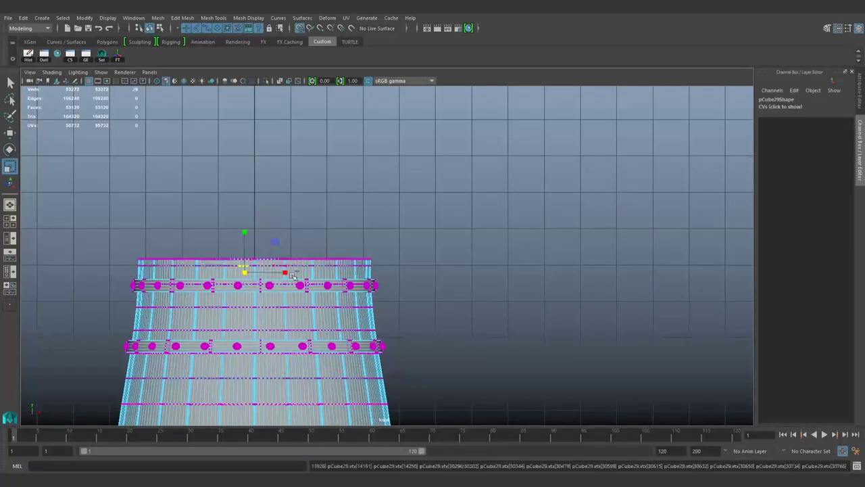
pyautogui.press('b')
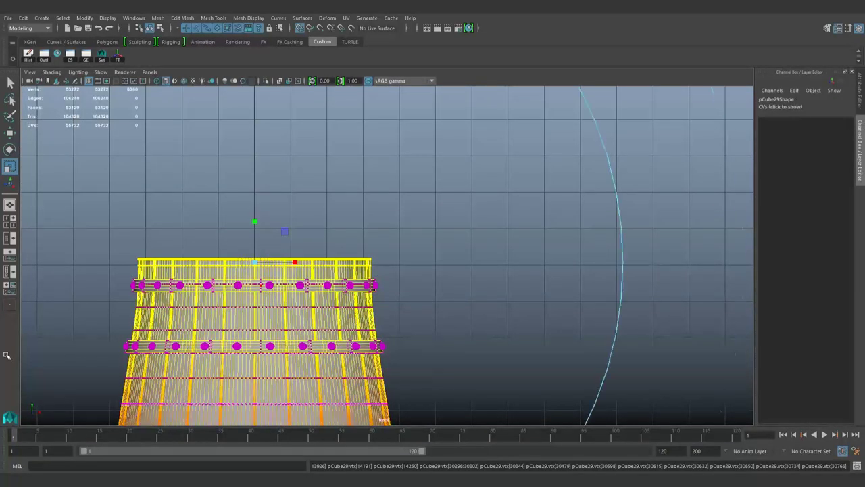
pyautogui.moveTo(10, 347); pyautogui.dragTo(7, 355)
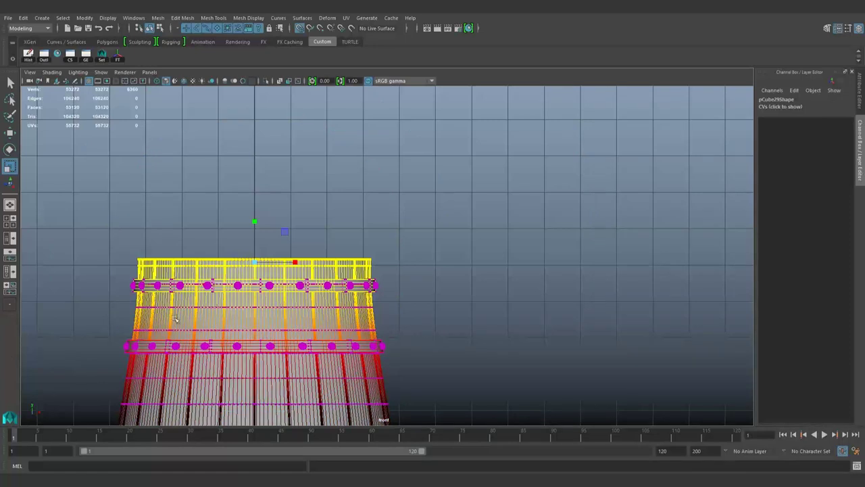
pyautogui.moveTo(95, 324); pyautogui.dragTo(106, 333)
pyautogui.press('b')
pyautogui.moveTo(262, 270); pyautogui.dragTo(254, 278)
pyautogui.press('b')
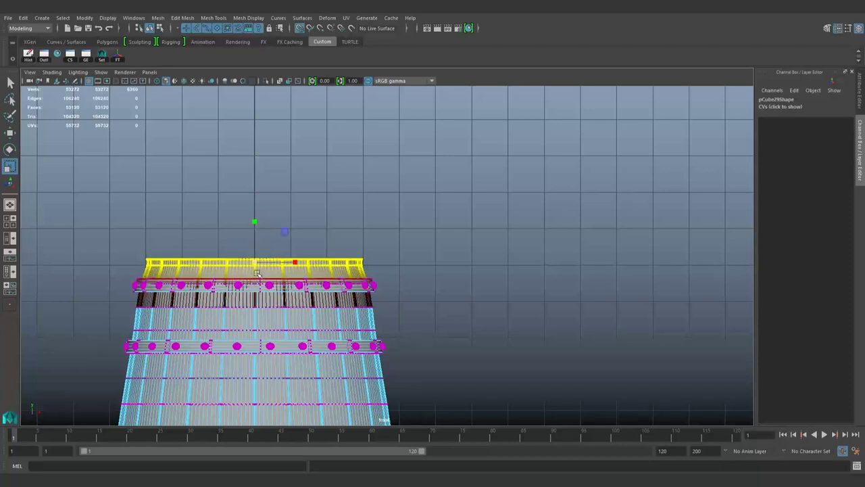
# - Select the top and middle vertex bands and pull the middle band slightly inward
pyautogui.moveTo(376, 270); pyautogui.dragTo(376, 269)
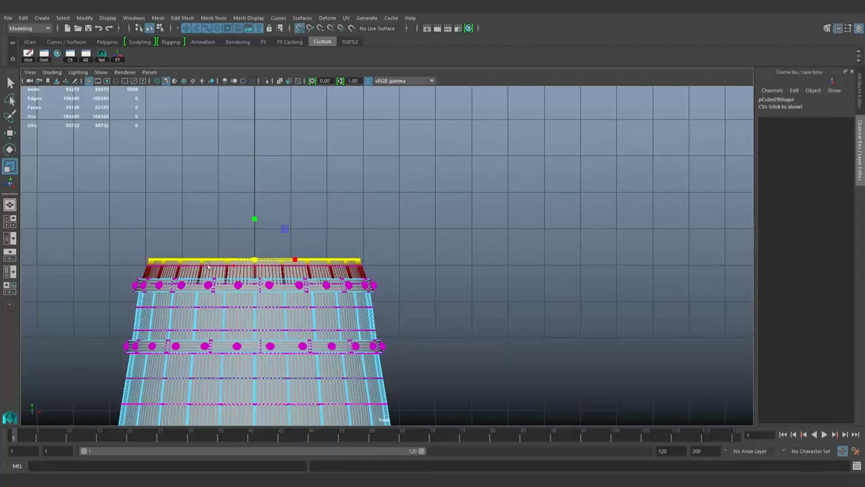
pyautogui.scroll(2, 208, 265)
pyautogui.scroll(2, 118, 208)
pyautogui.moveTo(534, 250); pyautogui.dragTo(534, 251)
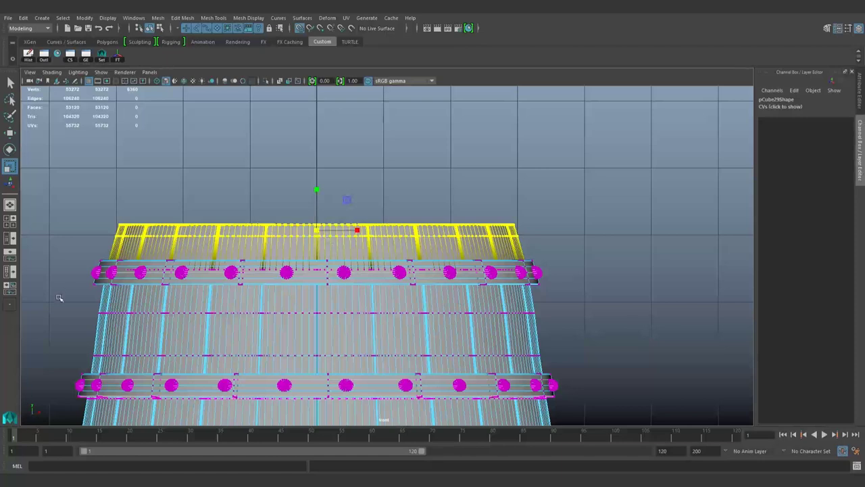
pyautogui.moveTo(59, 297); pyautogui.dragTo(558, 342)
pyautogui.moveTo(323, 323); pyautogui.dragTo(321, 330)
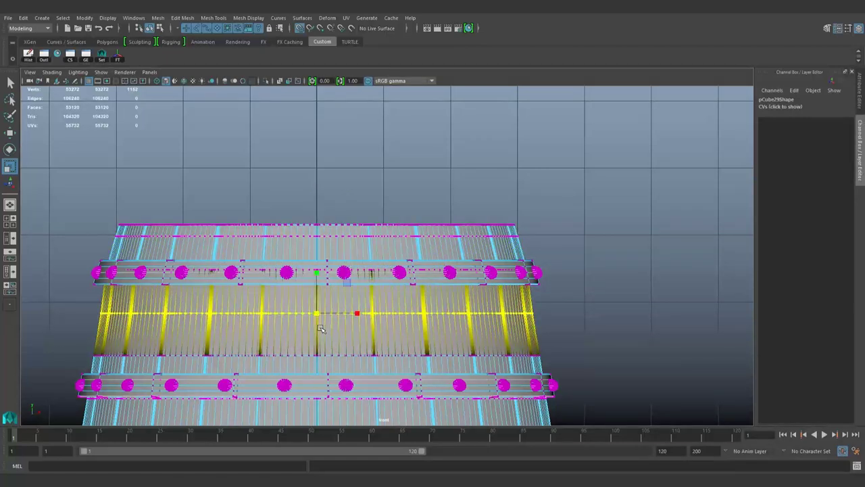
# - Select the upper vertex band, then return to object mode and reselect the barrel
pyautogui.moveTo(619, 263); pyautogui.dragTo(317, 289)
pyautogui.scroll(-5, 318, 289)
pyautogui.press('F8')
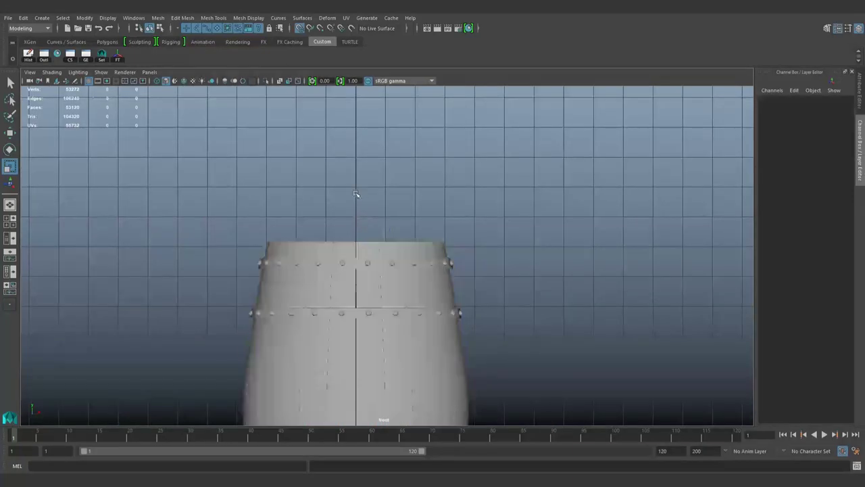
pyautogui.keyDown('alt'); pyautogui.moveTo(270, 202); pyautogui.dragTo(203, 169, button='middle'); pyautogui.keyUp('alt')
pyautogui.scroll(3, 189, 197)
pyautogui.moveTo(137, 151); pyautogui.dragTo(415, 329)
# - Select and delete the lower half of the barrel's faces
pyautogui.scroll(1, 419, 325)
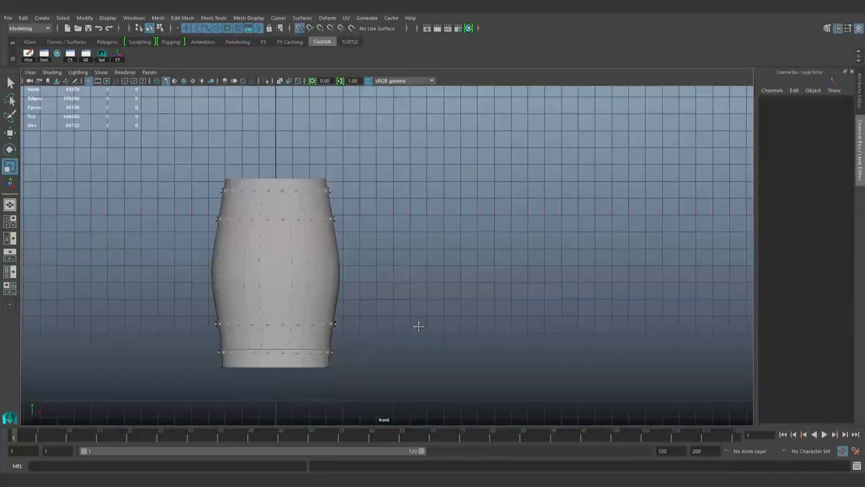
pyautogui.scroll(2, 419, 324)
pyautogui.press('F11')
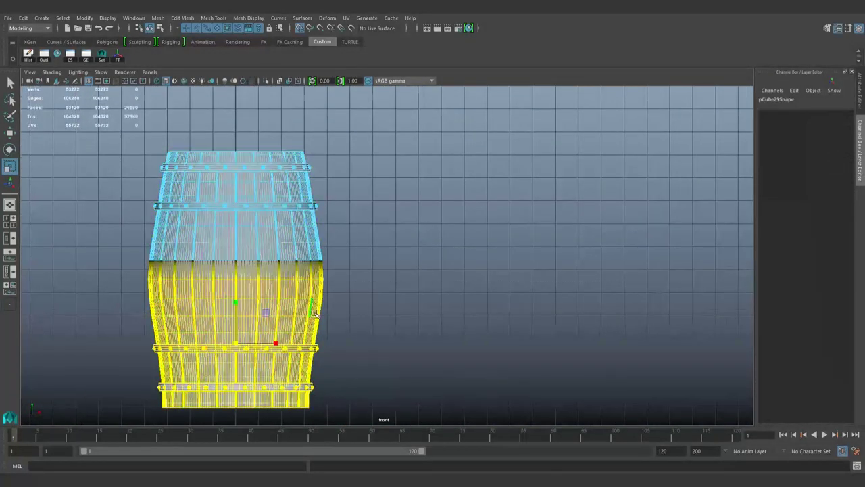
pyautogui.keyDown('alt'); pyautogui.moveTo(424, 338); pyautogui.dragTo(471, 324, button='middle'); pyautogui.keyUp('alt')
pyautogui.moveTo(471, 325); pyautogui.dragTo(148, 212)
pyautogui.press('Delete')
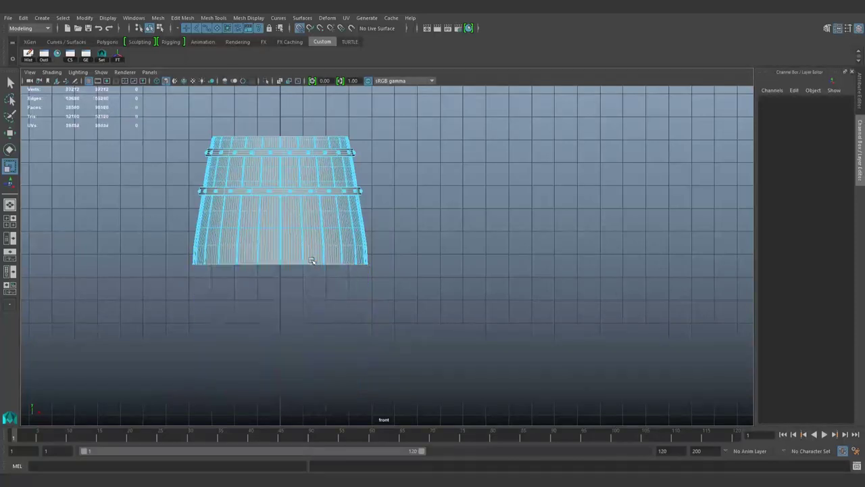
# - Frame and select the remaining upper barrel half
pyautogui.click(380, 207)
pyautogui.scroll(2, 304, 261)
pyautogui.keyDown('alt'); pyautogui.moveTo(305, 261); pyautogui.dragTo(372, 325, button='middle'); pyautogui.keyUp('alt')
pyautogui.click(372, 325)
pyautogui.scroll(2, 333, 330)
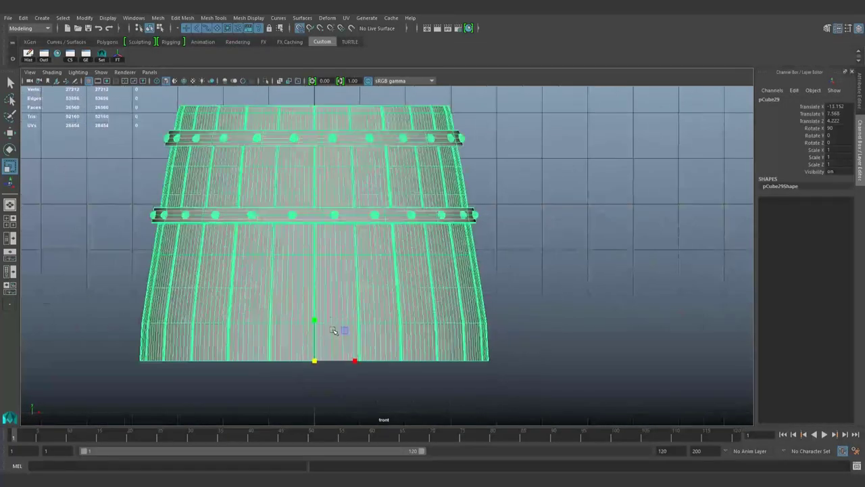
# - Select the bottom row of lattice control points and preview the half barrel smooth-shaded
pyautogui.press('F8')
pyautogui.moveTo(87, 300)
pyautogui.mouseDown()
pyautogui.moveTo(628, 356)
pyautogui.moveTo(588, 346)
pyautogui.mouseUp()
pyautogui.click(314, 338)
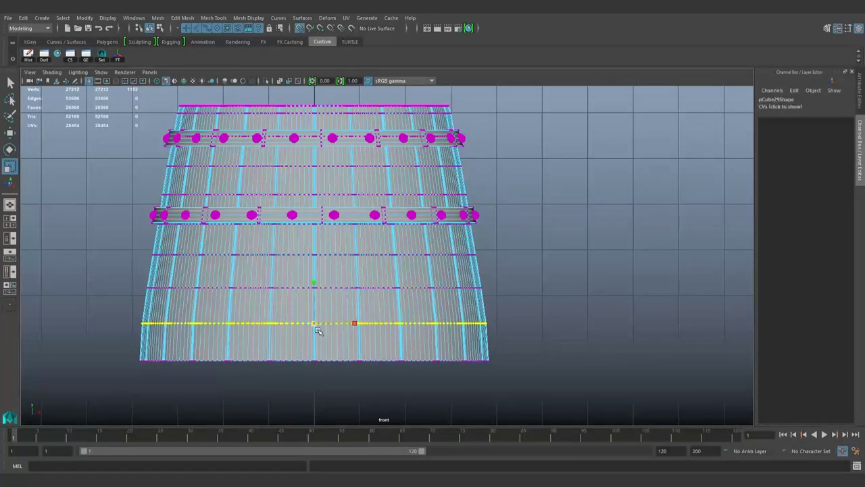
pyautogui.moveTo(106, 352)
pyautogui.mouseDown()
pyautogui.moveTo(365, 374)
pyautogui.moveTo(318, 371)
pyautogui.mouseUp()
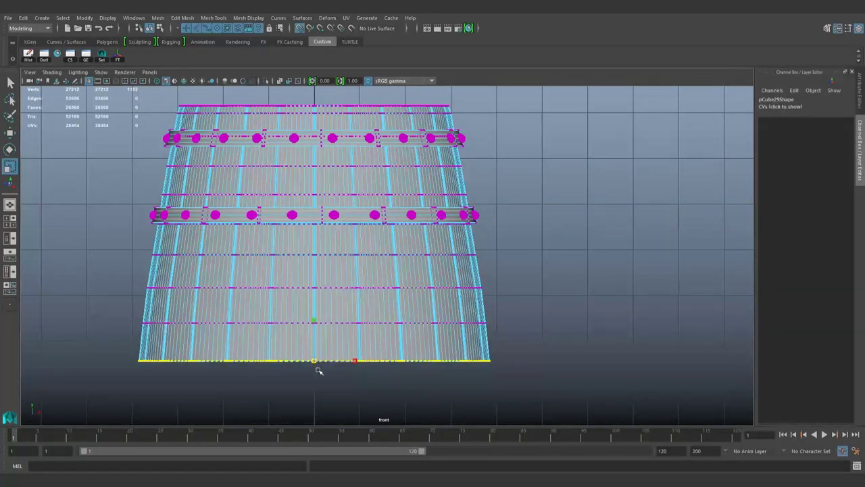
pyautogui.scroll(-3, 213, 326)
pyautogui.press('5')
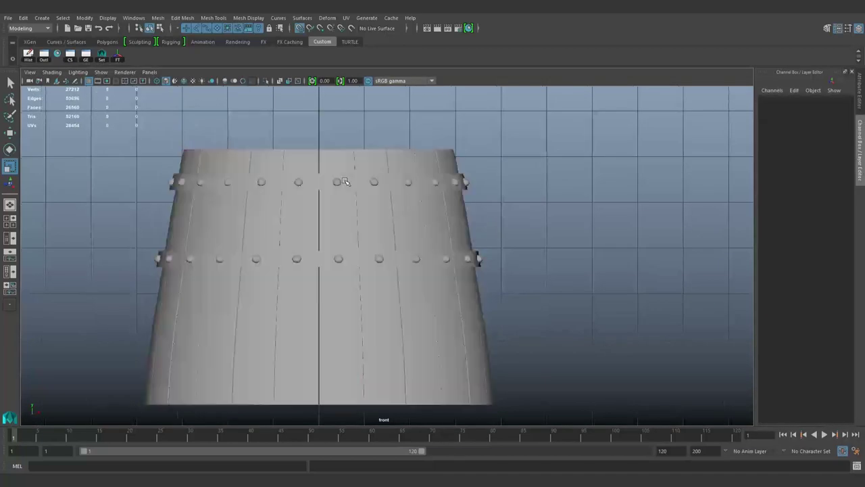
pyautogui.scroll(-3, 421, 309)
pyautogui.press('F8')
pyautogui.press('4')
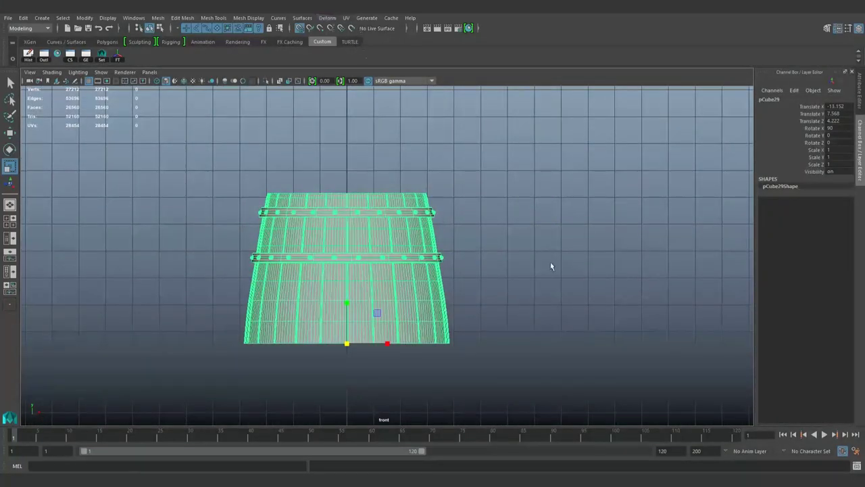
# - Select the horizontal band edges and undo the -45 degree UV rotation
pyautogui.press('F8')
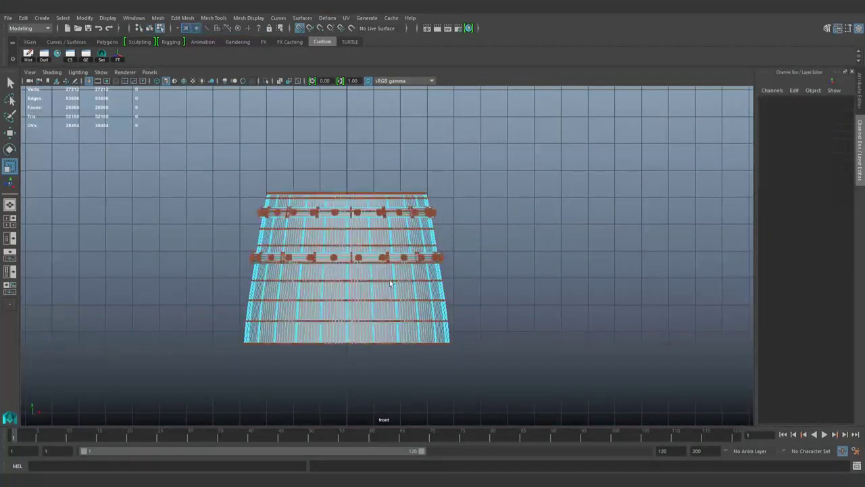
pyautogui.press('F10')
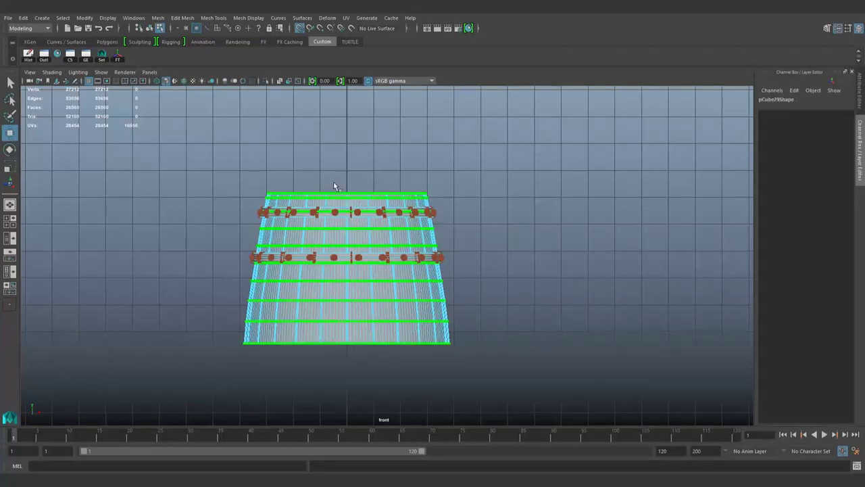
pyautogui.hotkey('ctrl', 'Left')
pyautogui.hotkey('ctrl', 'z')
pyautogui.press('r')
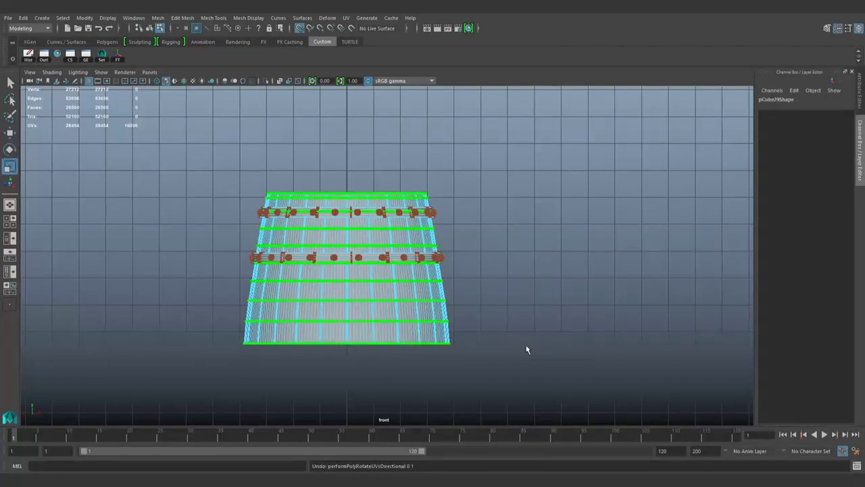
# - Select the peg edges and grow the selection to include the nail heads
pyautogui.click(588, 280)
pyautogui.hotkey('ctrl', 'z')
pyautogui.press('w')
pyautogui.hotkey('ctrl', 'z')
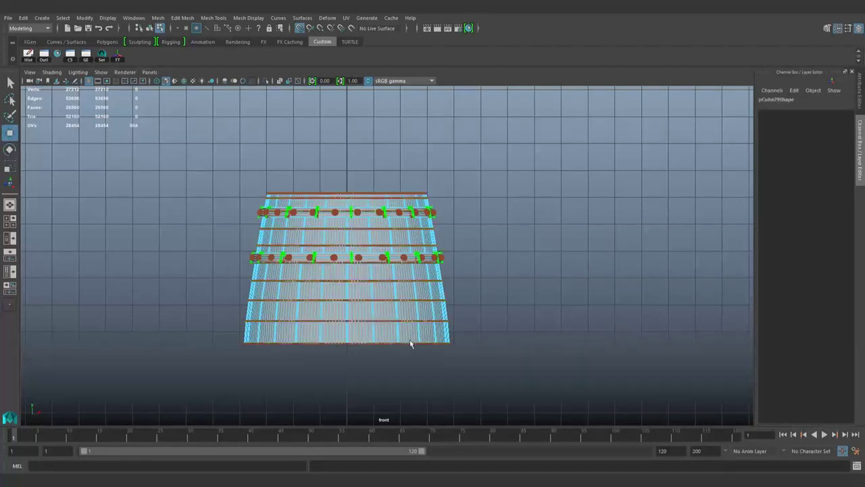
pyautogui.press('r')
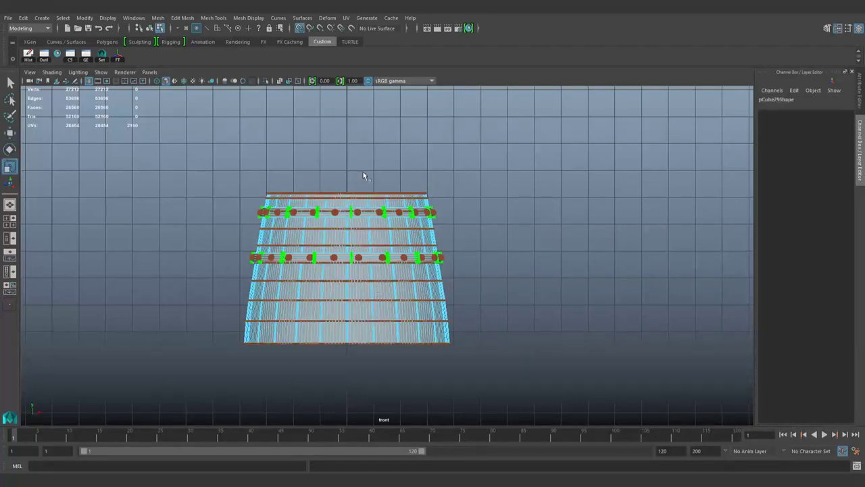
pyautogui.press('>')
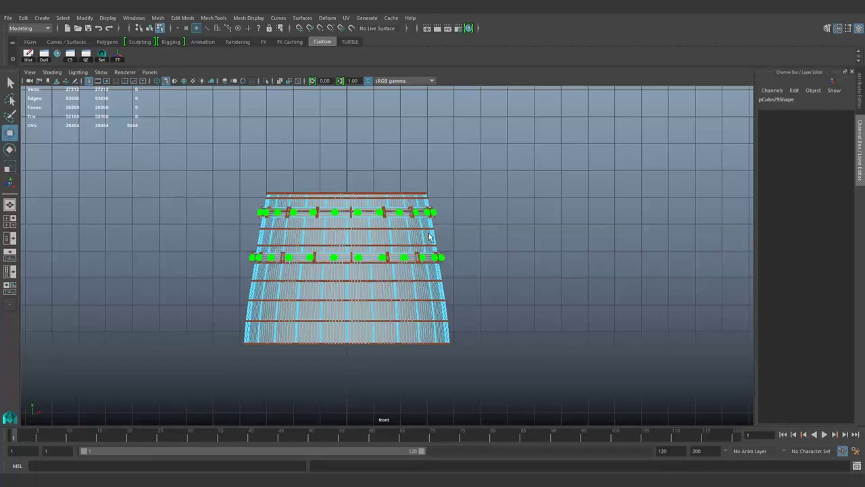
# - Clear the selection, return to object mode and reselect the upper barrel half
pyautogui.press('r')
pyautogui.click(602, 125)
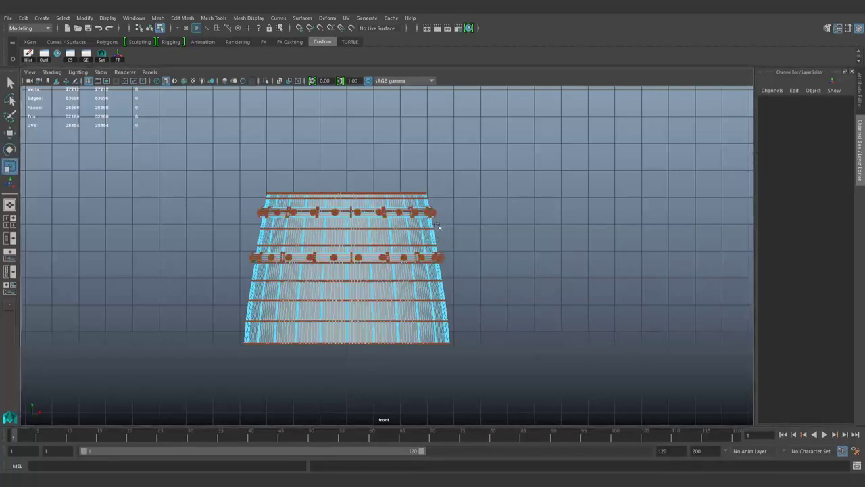
pyautogui.scroll(2, 438, 225)
pyautogui.press('F8')
pyautogui.scroll(2, 437, 288)
pyautogui.scroll(2, 437, 289)
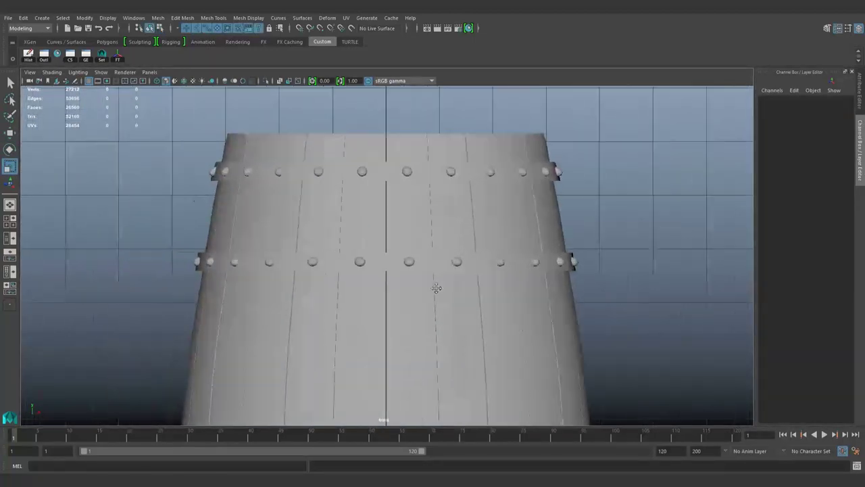
pyautogui.click(437, 288)
pyautogui.scroll(-2, 405, 231)
pyautogui.click(525, 304)
pyautogui.click(473, 270)
# - Select the lower barrel copy and delete it
pyautogui.press('w')
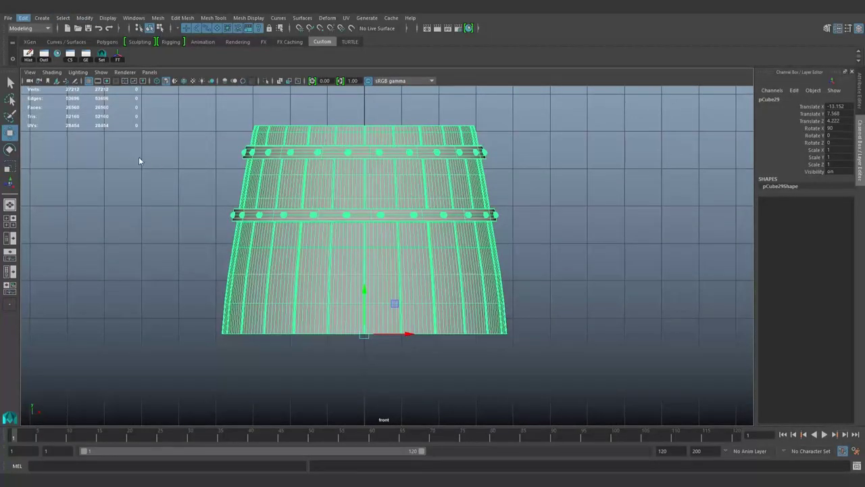
pyautogui.scroll(-3, 432, 242)
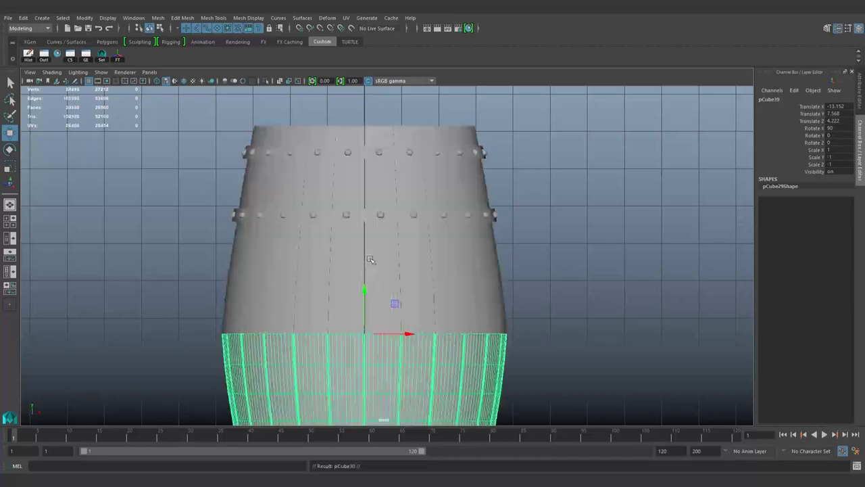
pyautogui.click(609, 343)
pyautogui.scroll(5, 491, 373)
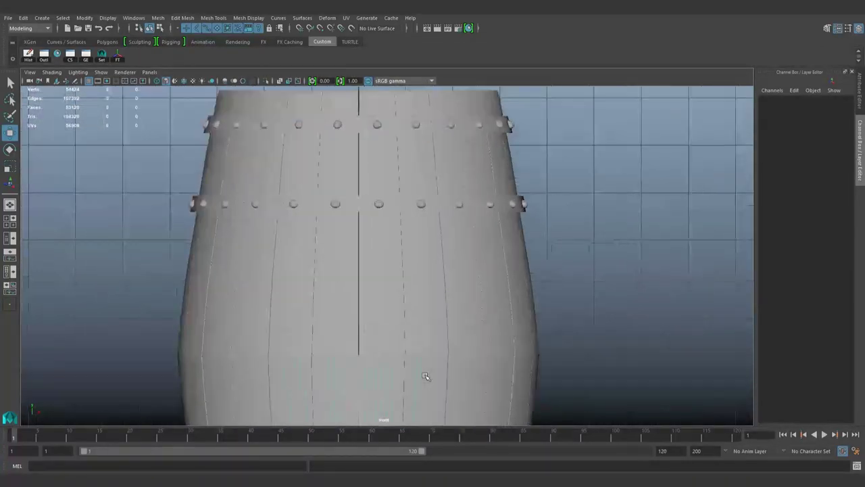
pyautogui.click(452, 336)
pyautogui.keyDown('shift'); pyautogui.click(364, 394); pyautogui.keyUp('shift')
pyautogui.keyDown('alt'); pyautogui.moveTo(301, 250); pyautogui.dragTo(352, 185, button='middle'); pyautogui.keyUp('alt')
pyautogui.keyDown('ctrl'); pyautogui.click(408, 219); pyautogui.keyUp('ctrl')
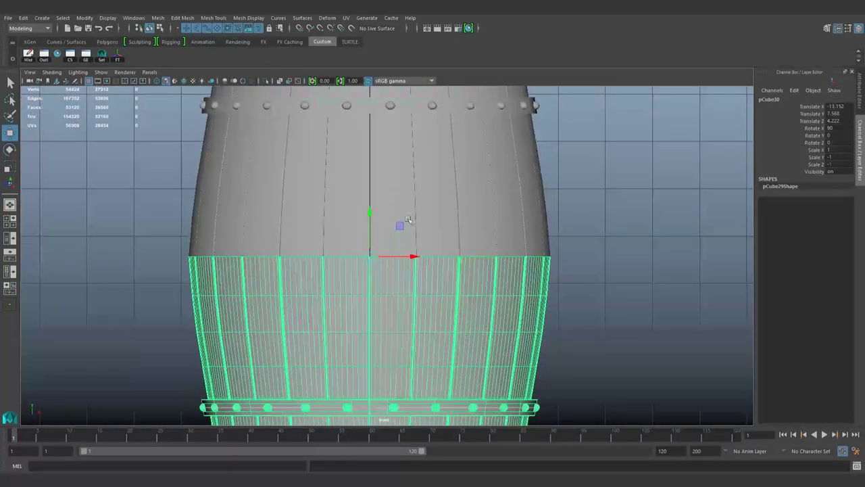
pyautogui.hotkey('ctrl', 'z')
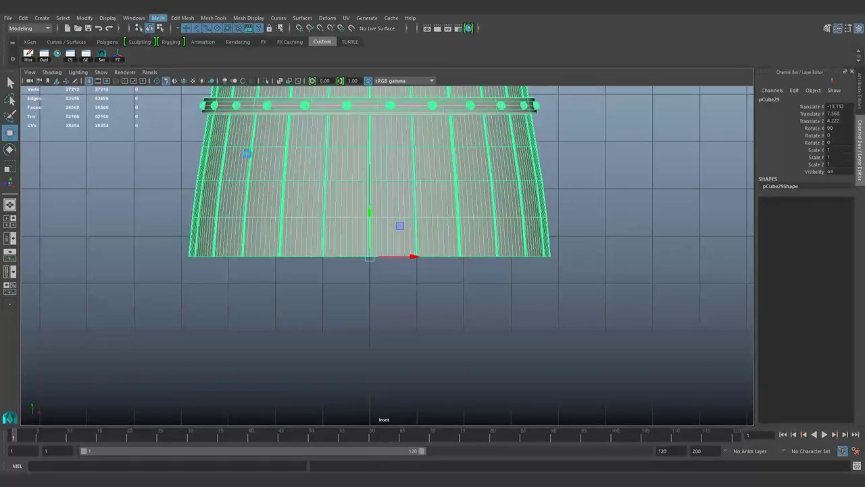
# - Mirror the upper half into a full barrel and select the middle seam edges
pyautogui.press('g')
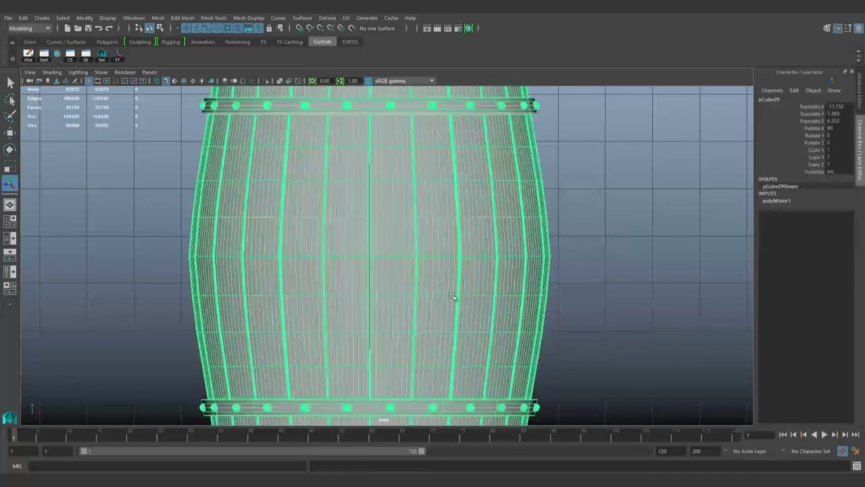
pyautogui.press('F9')
pyautogui.press('F11')
pyautogui.moveTo(180, 244); pyautogui.dragTo(604, 274)
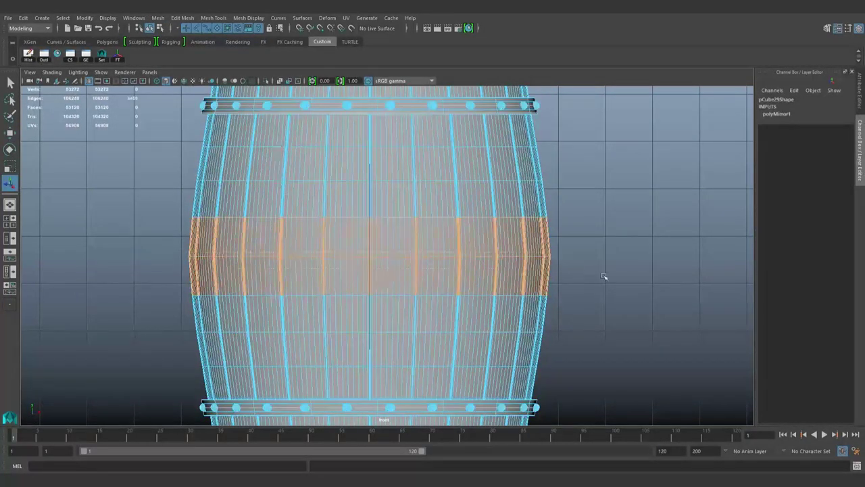
pyautogui.keyDown('ctrl'); pyautogui.moveTo(125, 193); pyautogui.dragTo(643, 234); pyautogui.keyUp('ctrl')
pyautogui.press('F10')
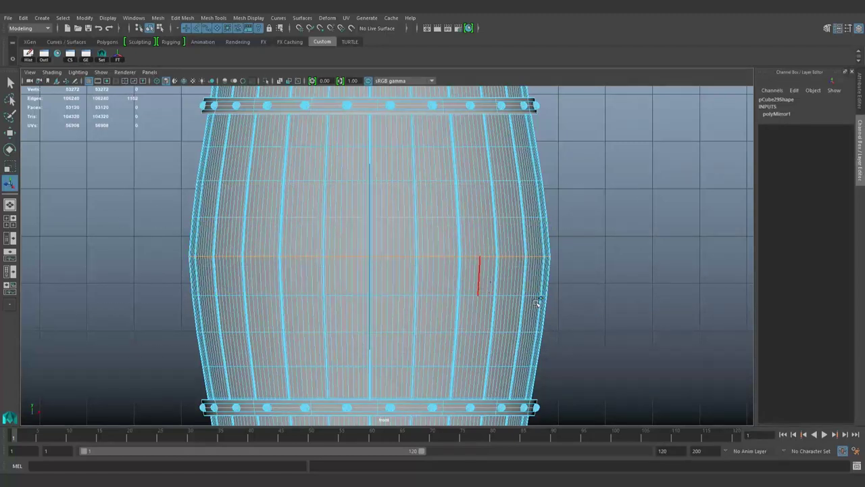
pyautogui.press('F8')
pyautogui.scroll(-5, 624, 263)
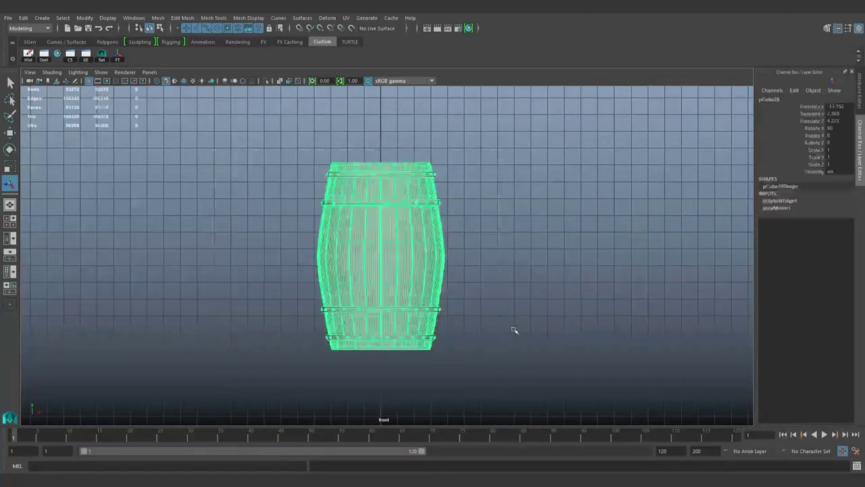
# - Orbit around the finished barrel and select it
pyautogui.click(514, 329)
pyautogui.moveTo(453, 361)
pyautogui.keyDown('alt'); pyautogui.mouseDown()
pyautogui.moveTo(532, 361)
pyautogui.moveTo(498, 264)
pyautogui.moveTo(583, 265)
pyautogui.mouseUp(); pyautogui.keyUp('alt')
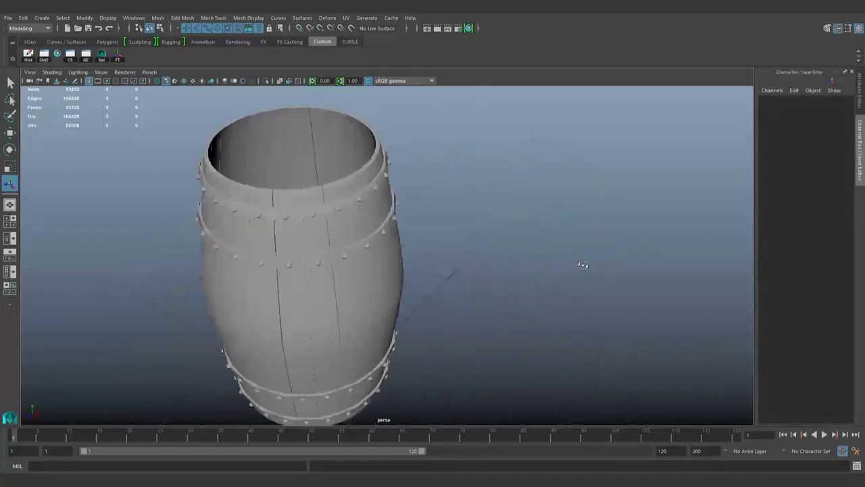
pyautogui.scroll(5, 582, 265)
pyautogui.scroll(-5, 400, 266)
pyautogui.moveTo(400, 267)
pyautogui.keyDown('alt'); pyautogui.mouseDown()
pyautogui.moveTo(400, 341)
pyautogui.moveTo(458, 236)
pyautogui.moveTo(446, 176)
pyautogui.moveTo(412, 276)
pyautogui.moveTo(415, 266)
pyautogui.mouseUp(); pyautogui.keyUp('alt')
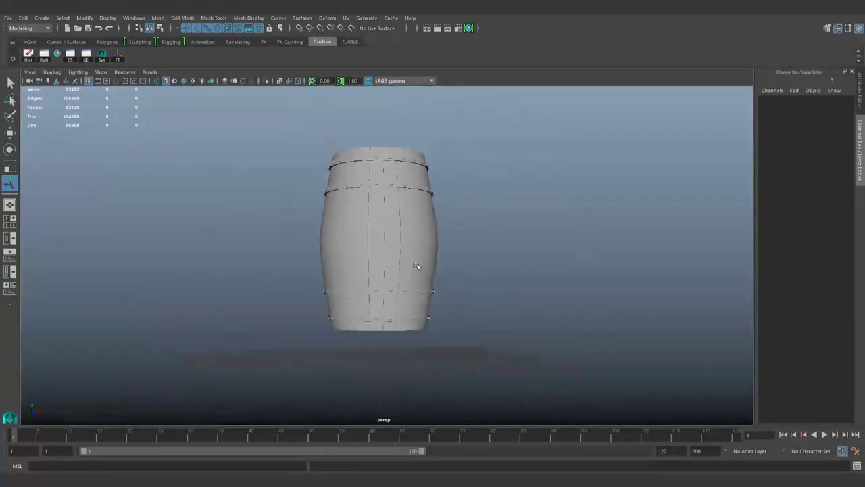
pyautogui.click(416, 266)
# - In the front view, move the barrel down to Translate Y 5.641
pyautogui.press('space')
pyautogui.scroll(-3, 368, 169)
pyautogui.press('w')
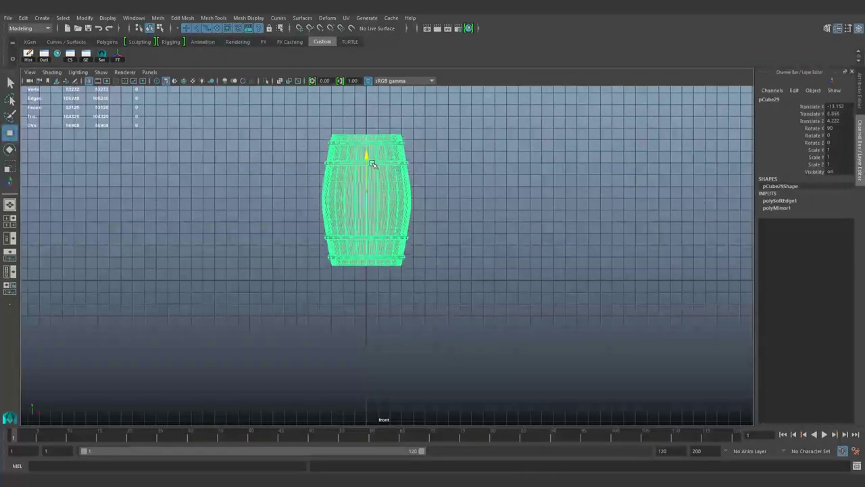
pyautogui.moveTo(372, 164); pyautogui.dragTo(372, 179)
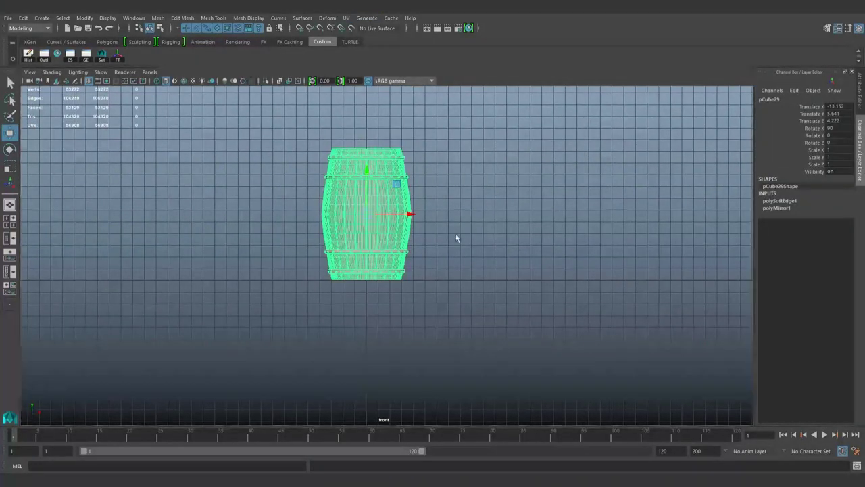
pyautogui.click(446, 241)
pyautogui.press('space')
# - Check the lowered barrel from a level perspective view
pyautogui.hotkey('ctrl', 'space')
pyautogui.moveTo(459, 284)
pyautogui.keyDown('alt'); pyautogui.mouseDown()
pyautogui.moveTo(485, 309)
pyautogui.moveTo(486, 296)
pyautogui.moveTo(257, 97)
pyautogui.mouseUp(); pyautogui.keyUp('alt')
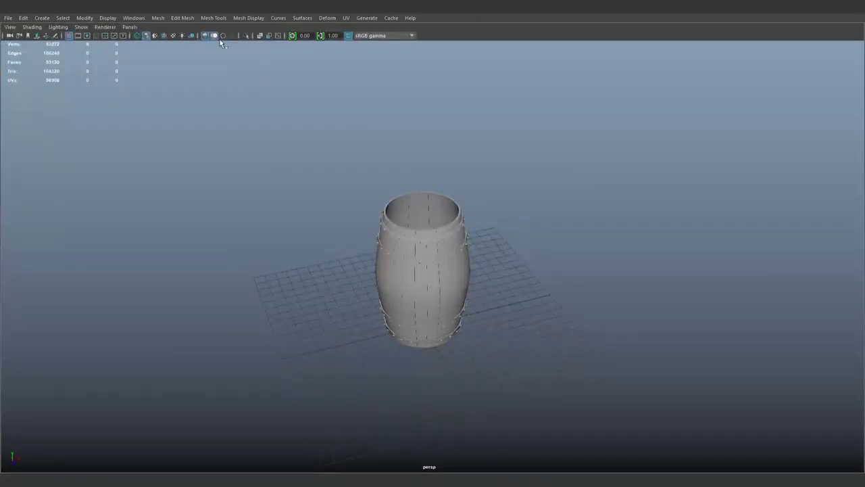
pyautogui.hotkey('ctrl', 'space')
pyautogui.click(107, 41)
# - Create a polygon plane as the floor beneath the barrel
pyautogui.click(390, 324)
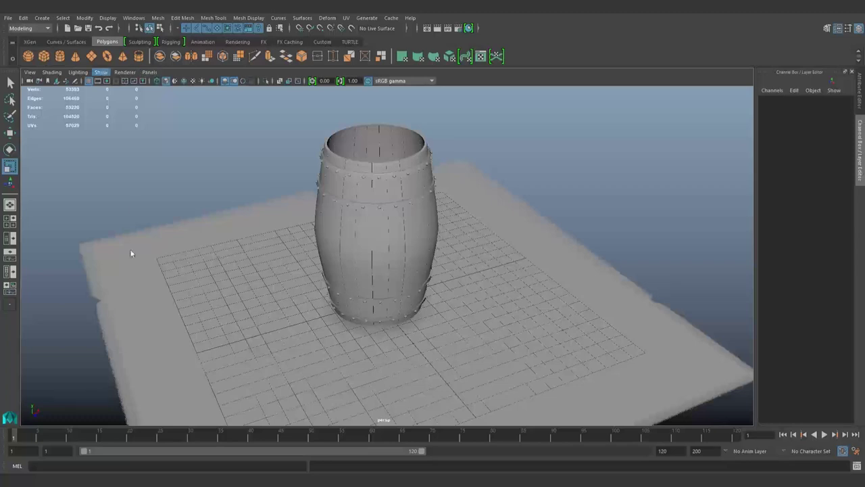
pyautogui.keyDown('alt'); pyautogui.moveTo(131, 253); pyautogui.dragTo(382, 348); pyautogui.keyUp('alt')
pyautogui.scroll(3, 382, 348)
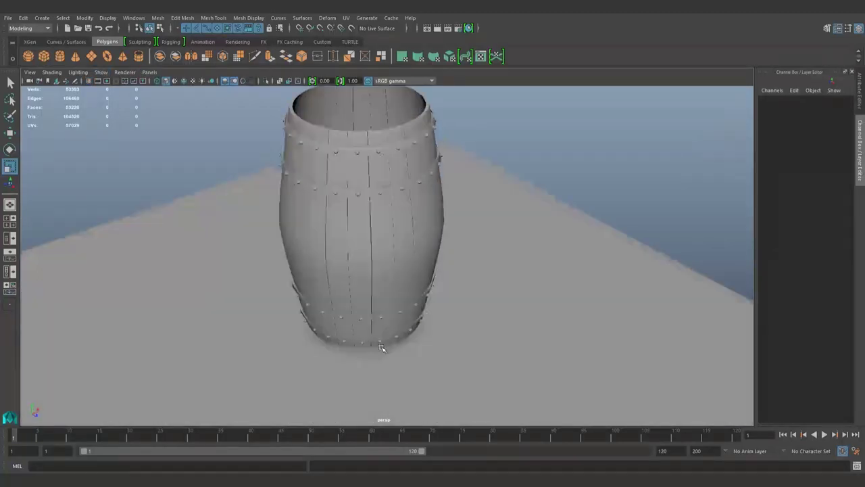
pyautogui.click(236, 82)
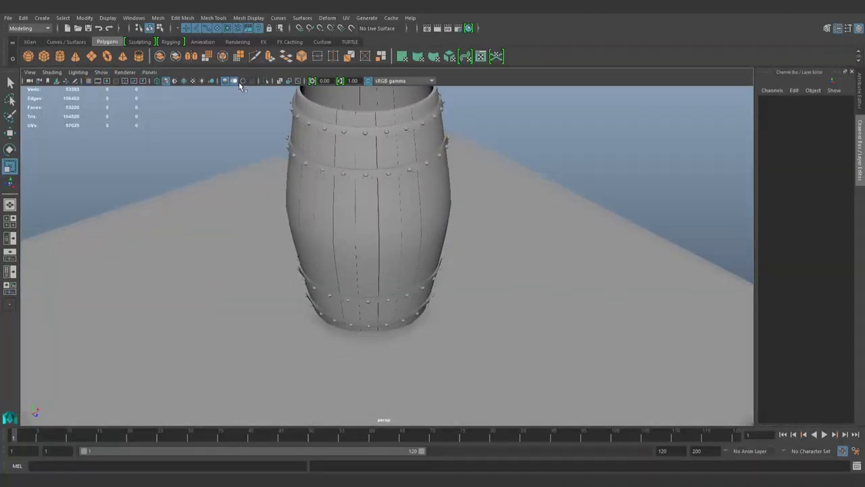
pyautogui.scroll(3, 391, 196)
pyautogui.scroll(-4, 390, 196)
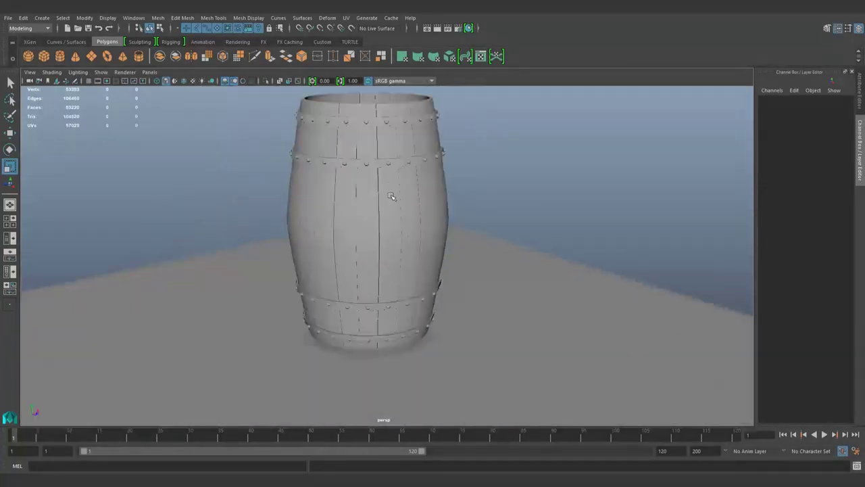
pyautogui.moveTo(391, 196)
pyautogui.keyDown('alt'); pyautogui.mouseDown()
pyautogui.moveTo(351, 196)
pyautogui.moveTo(354, 223)
pyautogui.moveTo(352, 214)
pyautogui.moveTo(433, 199)
pyautogui.moveTo(345, 223)
pyautogui.mouseUp(); pyautogui.keyUp('alt')
# - Undo the barrel's accidental squash and scale its height back down
pyautogui.click(351, 196)
pyautogui.hotkey('ctrl', 'z')
pyautogui.hotkey('ctrl', 'z')
pyautogui.press('w')
pyautogui.press('r')
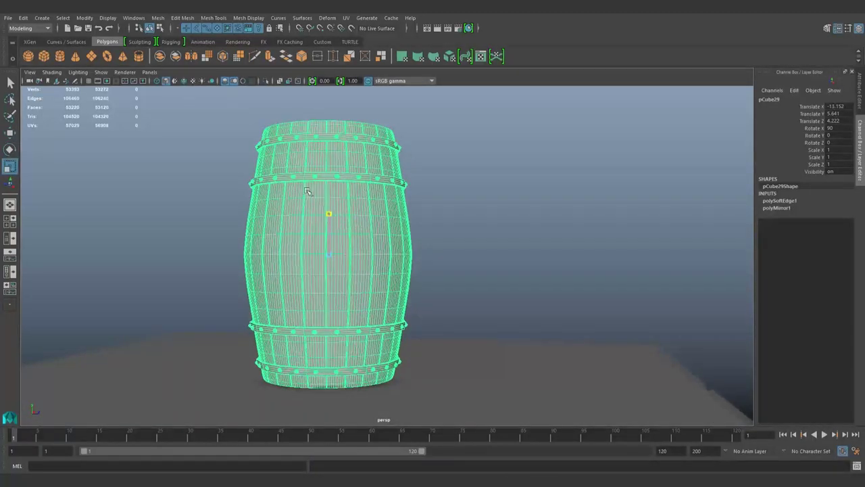
pyautogui.moveTo(307, 192); pyautogui.dragTo(233, 86)
pyautogui.keyDown('alt'); pyautogui.moveTo(341, 215); pyautogui.dragTo(323, 222); pyautogui.keyUp('alt')
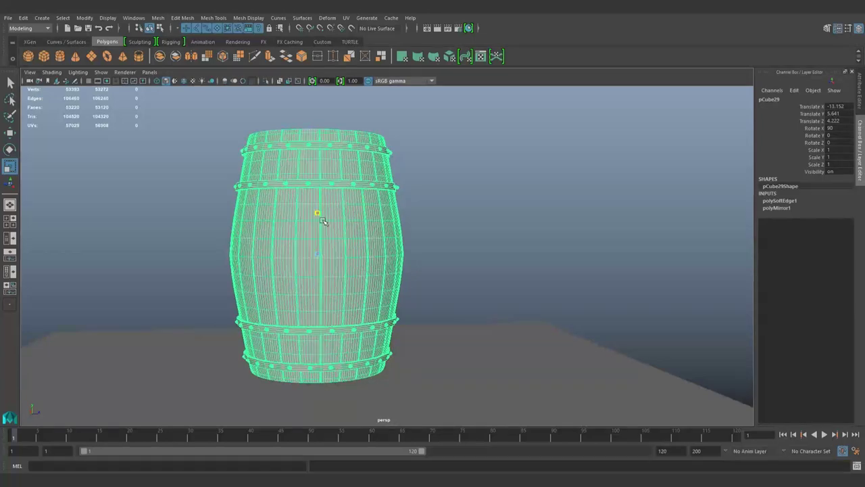
# - Move the barrel up to Translate Y 5.105 above the floor
pyautogui.click(462, 219)
pyautogui.moveTo(461, 218); pyautogui.dragTo(411, 218)
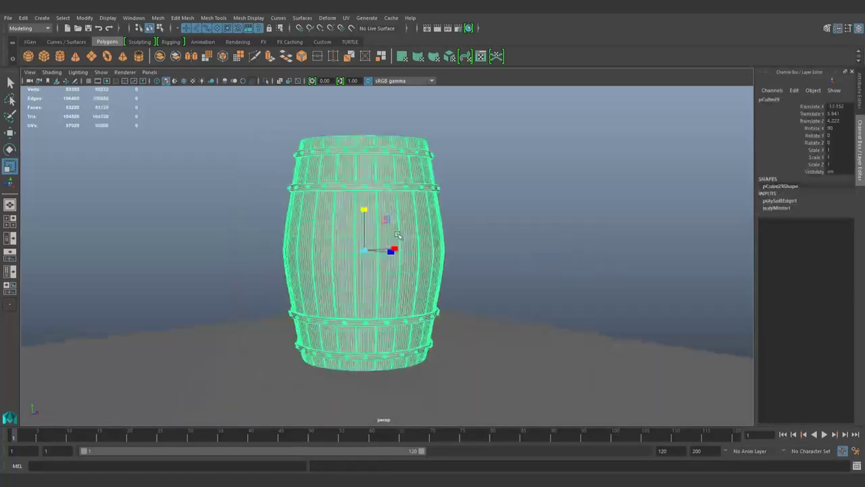
pyautogui.press('w')
pyautogui.moveTo(397, 234); pyautogui.dragTo(383, 228, button='middle')
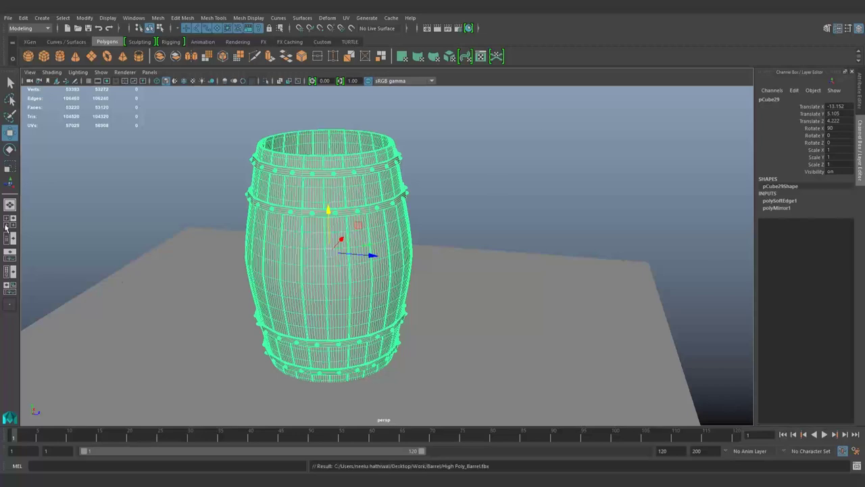
# - Assign a new grey Blinn material (blinn3) to the barrel and orbit to inspect it
pyautogui.click(477, 222)
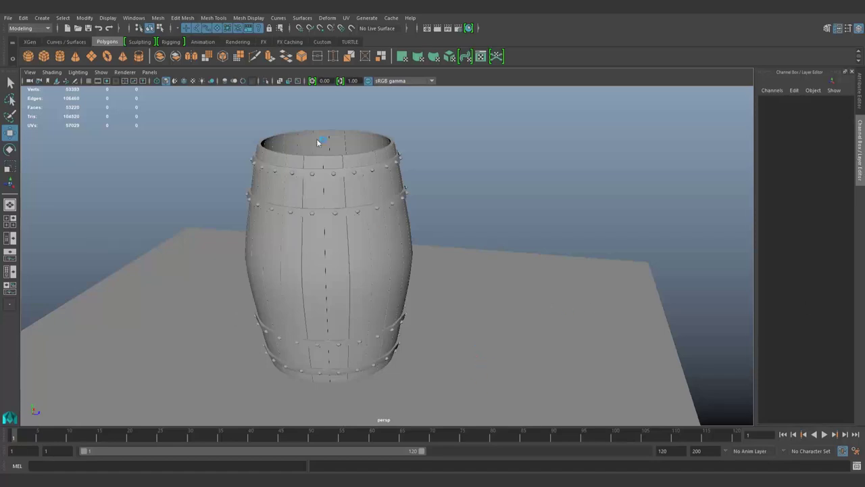
pyautogui.keyDown('alt'); pyautogui.moveTo(357, 259); pyautogui.dragTo(362, 237); pyautogui.keyUp('alt')
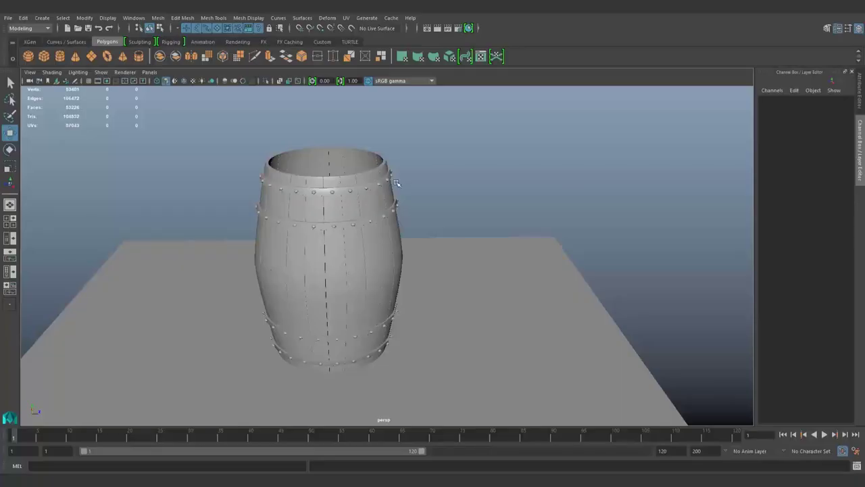
pyautogui.click(305, 212)
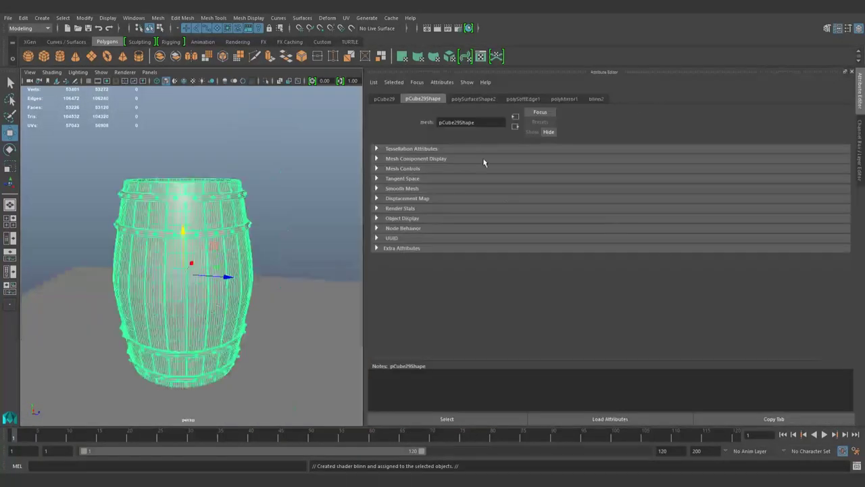
pyautogui.click(483, 159)
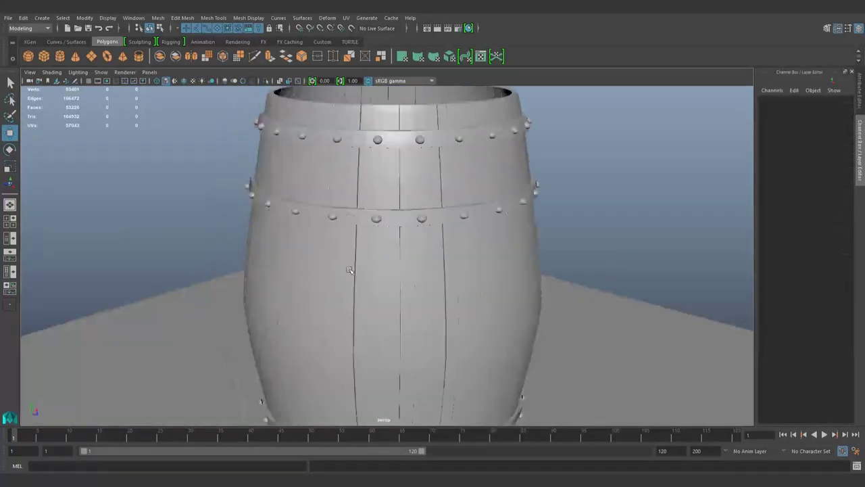
pyautogui.keyDown('alt'); pyautogui.moveTo(482, 204); pyautogui.dragTo(362, 300); pyautogui.keyUp('alt')
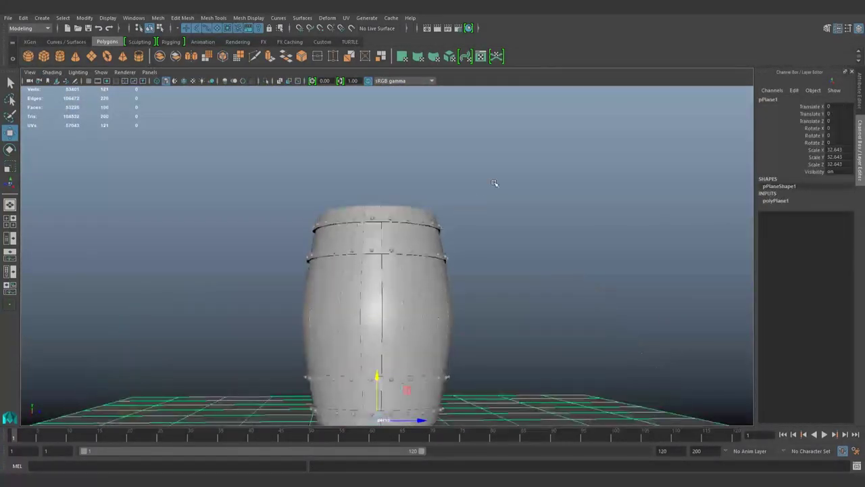
pyautogui.keyDown('alt'); pyautogui.moveTo(168, 196); pyautogui.dragTo(473, 269); pyautogui.keyUp('alt')
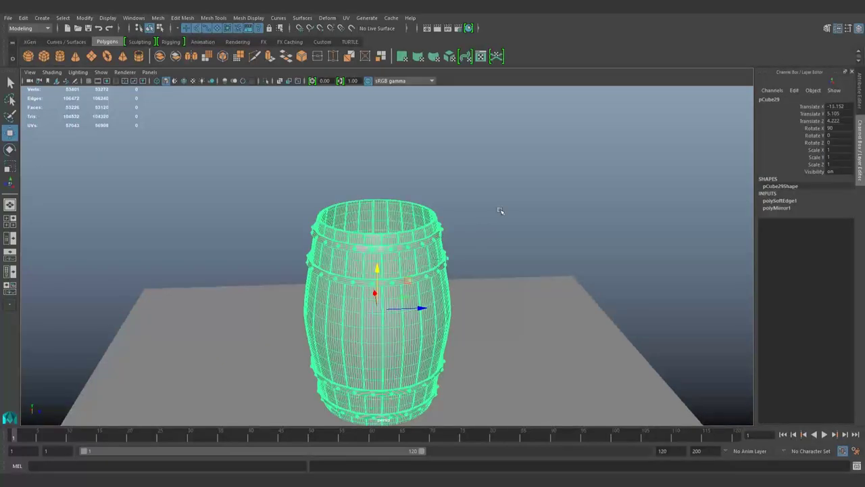
# - Create a polygon cube and set its depth to 7.9 to make a long bar
pyautogui.click(44, 58)
pyautogui.keyDown('alt'); pyautogui.moveTo(419, 216); pyautogui.dragTo(435, 303); pyautogui.keyUp('alt')
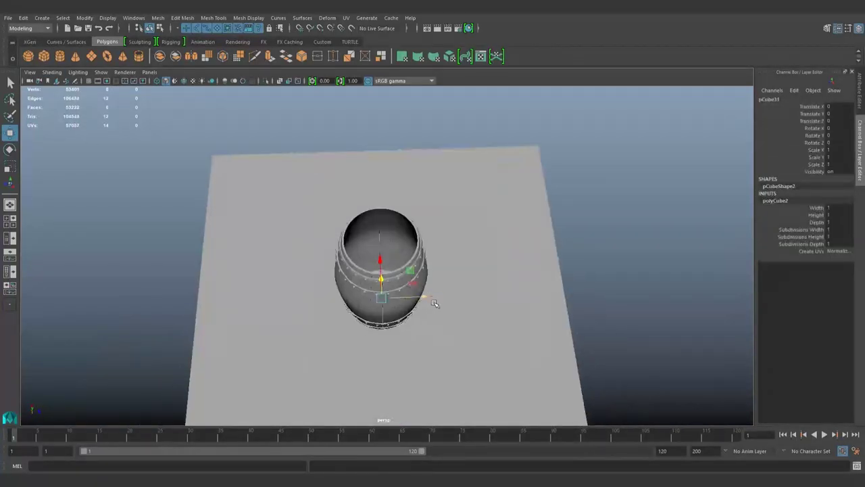
pyautogui.scroll(5, 595, 244)
pyautogui.scroll(3, 440, 230)
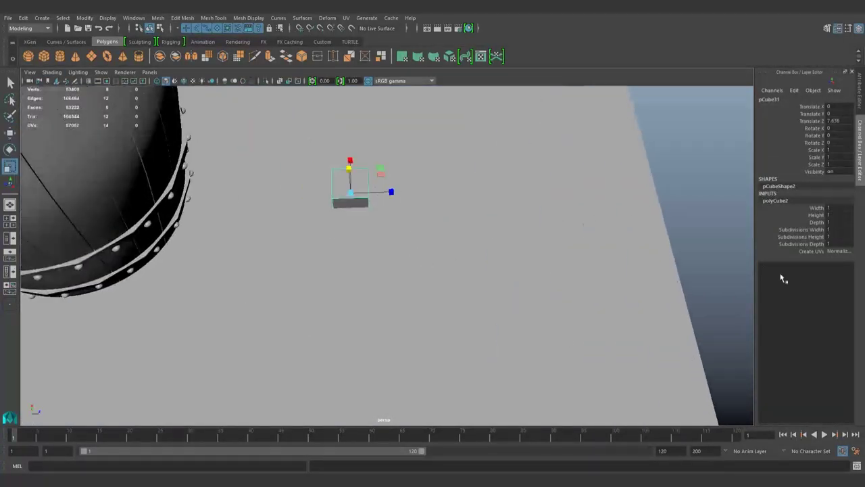
pyautogui.click(803, 243)
pyautogui.click(818, 215)
pyautogui.click(816, 222)
pyautogui.moveTo(531, 199); pyautogui.dragTo(624, 151, button='middle')
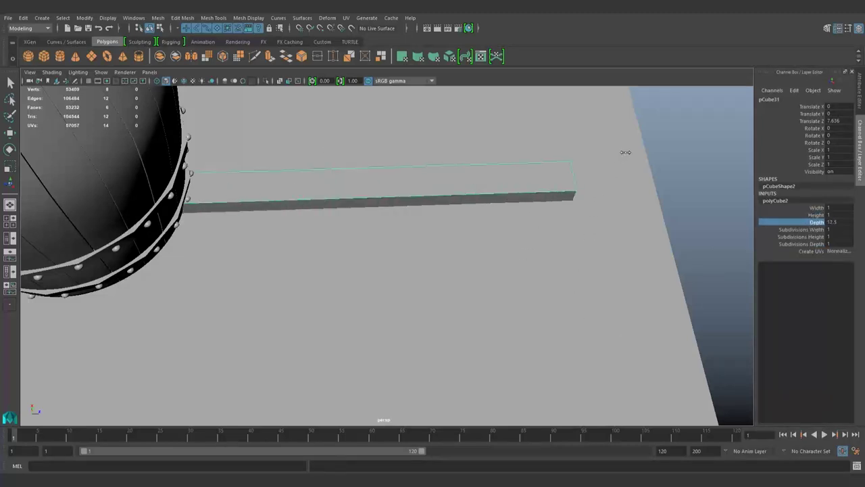
# - Set the bar's subdivisions to about 12, then lower the depth and height subdivisions
pyautogui.moveTo(804, 229); pyautogui.dragTo(804, 244)
pyautogui.moveTo(558, 284)
pyautogui.mouseDown(button='middle')
pyautogui.moveTo(608, 294)
pyautogui.moveTo(595, 293)
pyautogui.mouseUp(button='middle')
pyautogui.moveTo(595, 293)
pyautogui.keyDown('alt'); pyautogui.mouseDown()
pyautogui.moveTo(441, 241)
pyautogui.moveTo(434, 194)
pyautogui.mouseUp(); pyautogui.keyUp('alt')
pyautogui.press('f')
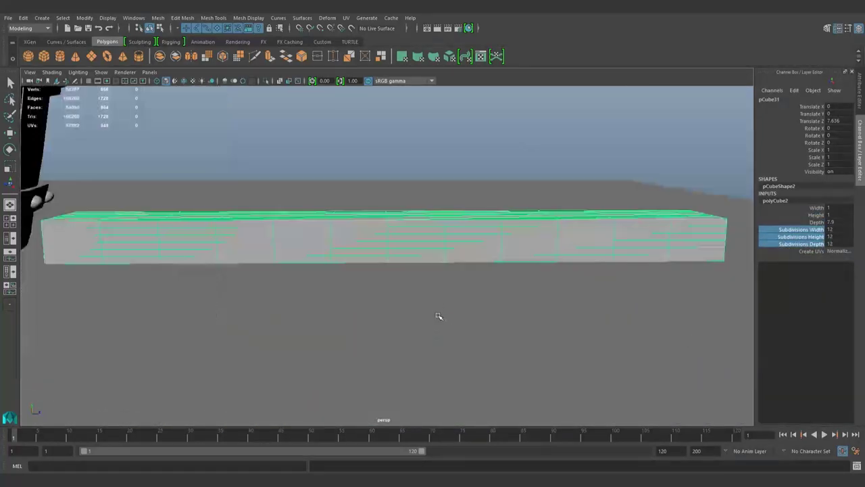
pyautogui.click(801, 244)
pyautogui.moveTo(581, 316); pyautogui.dragTo(487, 311, button='middle')
pyautogui.click(801, 236)
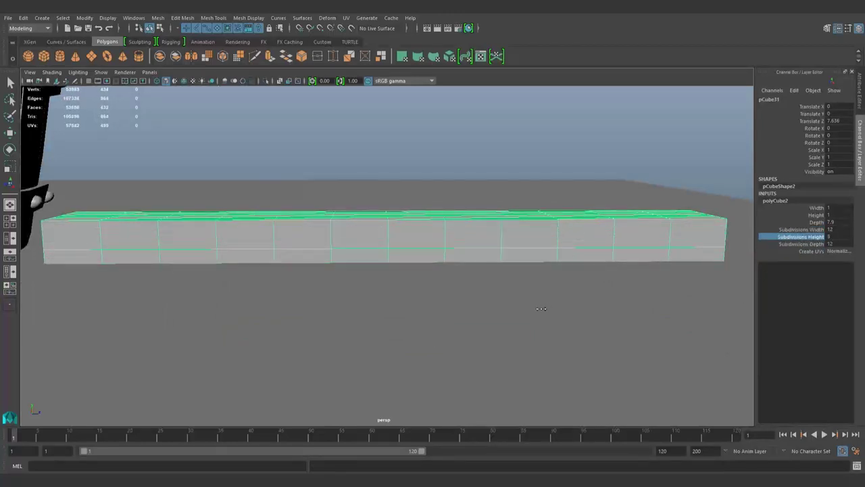
pyautogui.keyDown('alt'); pyautogui.moveTo(486, 311); pyautogui.dragTo(465, 274); pyautogui.keyUp('alt')
# - Select the plank and switch to edge selection at its left end
pyautogui.moveTo(389, 219)
pyautogui.keyDown('alt'); pyautogui.mouseDown()
pyautogui.moveTo(413, 294)
pyautogui.moveTo(319, 277)
pyautogui.mouseUp(); pyautogui.keyUp('alt')
pyautogui.hotkey('alt', 'b')
pyautogui.click(100, 235)
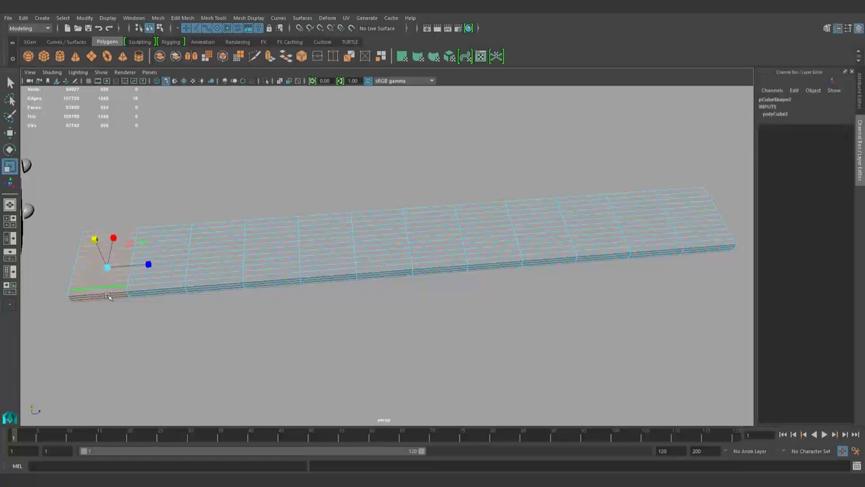
pyautogui.moveTo(232, 292); pyautogui.dragTo(276, 264, button='right')
pyautogui.press('f')
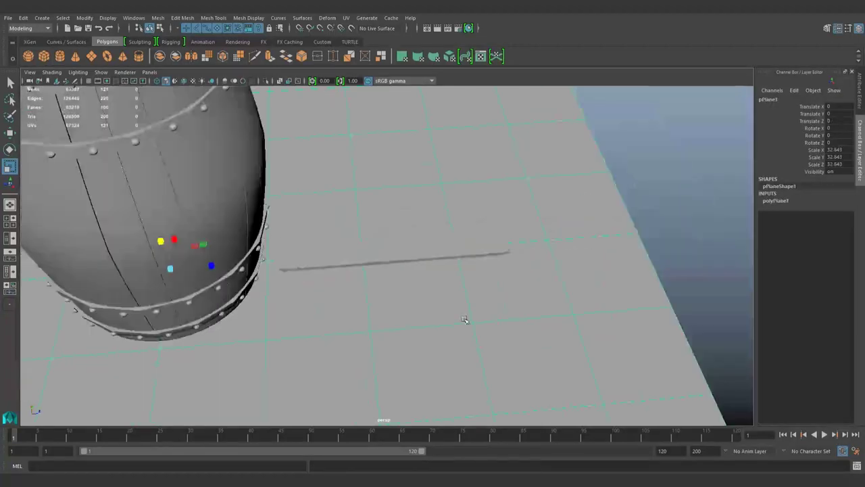
pyautogui.click(705, 259)
pyautogui.click(438, 260)
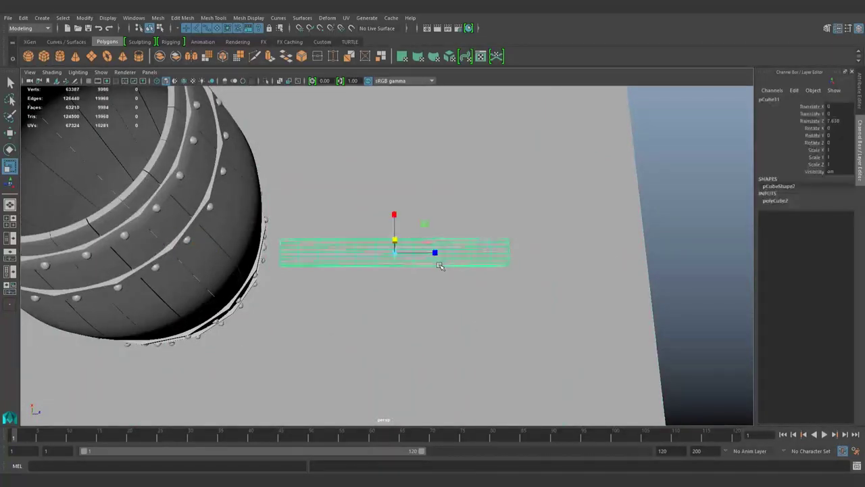
pyautogui.click(697, 231)
pyautogui.scroll(3, 697, 231)
pyautogui.click(249, 270)
pyautogui.press('F10')
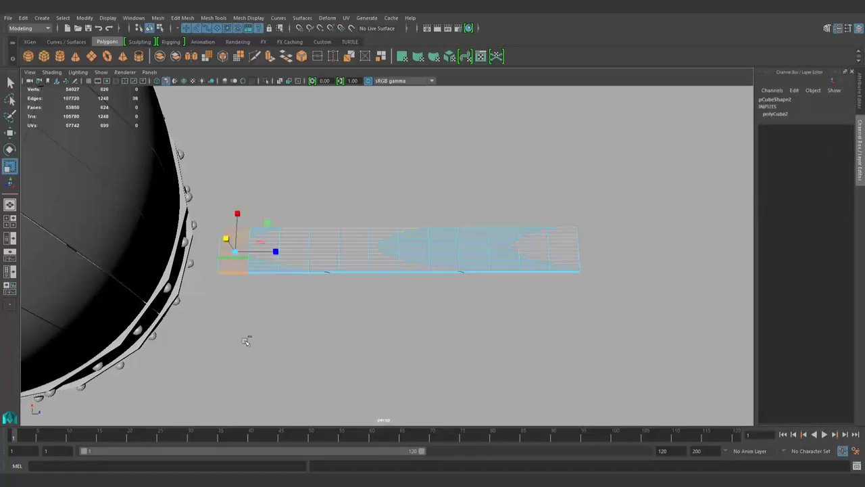
# - Insert one edge loop slid close to the plank's end
pyautogui.press('f')
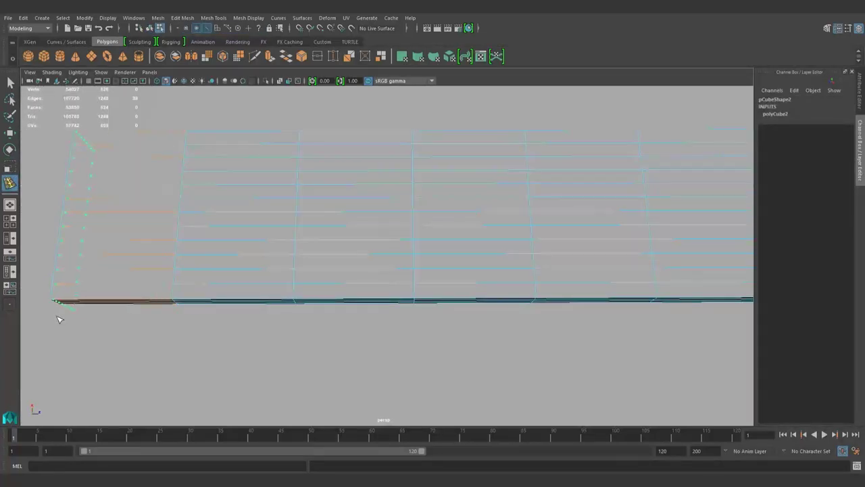
pyautogui.click(58, 319)
pyautogui.moveTo(57, 319)
pyautogui.keyDown('alt'); pyautogui.mouseDown()
pyautogui.moveTo(236, 309)
pyautogui.moveTo(367, 344)
pyautogui.mouseUp(); pyautogui.keyUp('alt')
pyautogui.click(215, 325)
pyautogui.hotkey('ctrl', 'z')
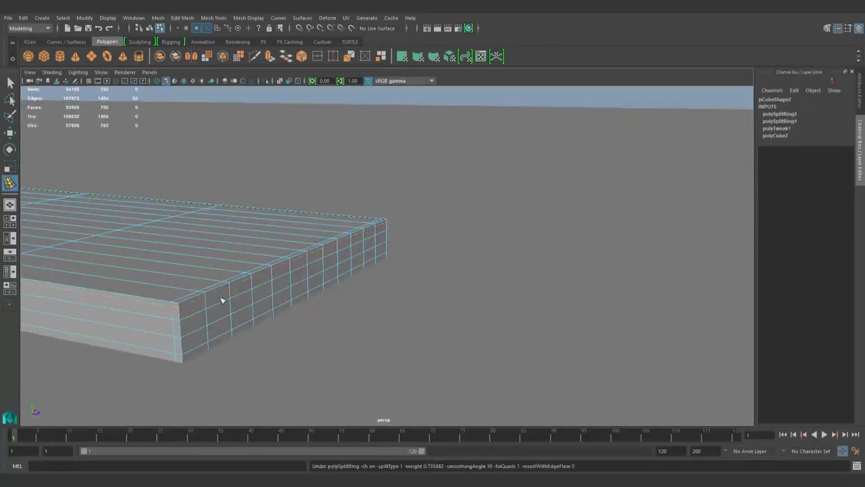
pyautogui.press('F8')
pyautogui.click(296, 338)
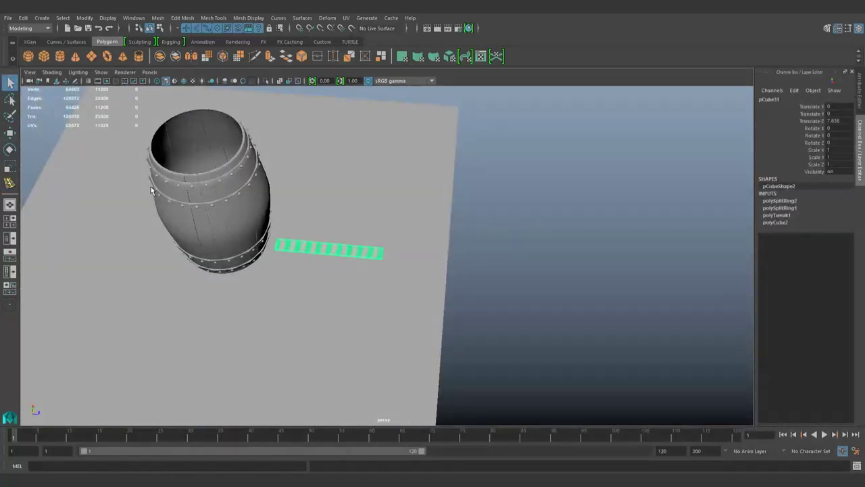
# - In top wireframe view, select the barrel ring together with the plank
pyautogui.press('3')
pyautogui.press('4')
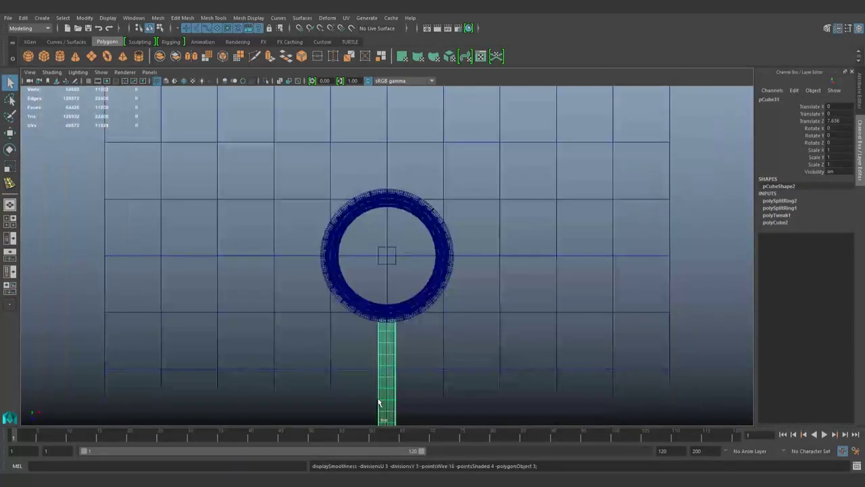
pyautogui.scroll(-3, 379, 404)
pyautogui.press('w')
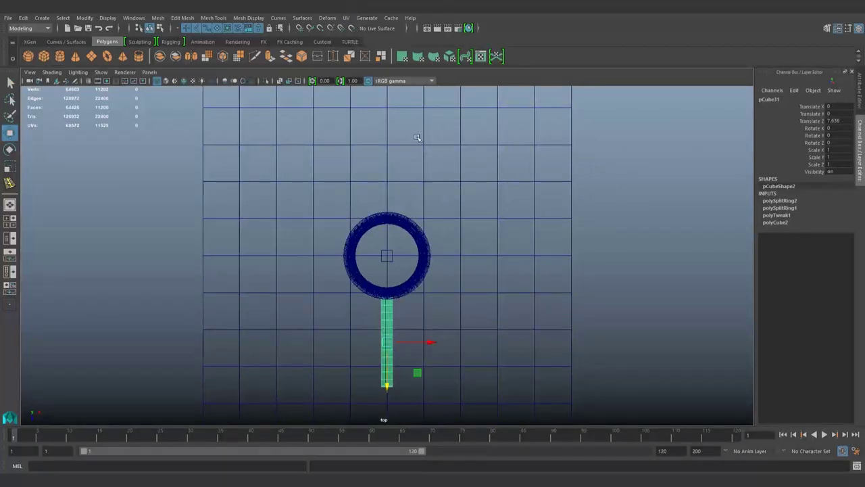
pyautogui.click(373, 136)
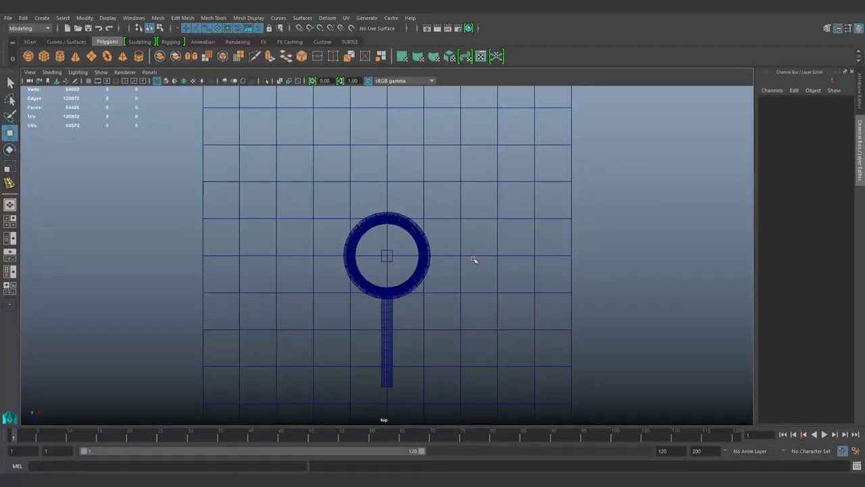
pyautogui.click(387, 342)
pyautogui.click(404, 325)
pyautogui.click(390, 322)
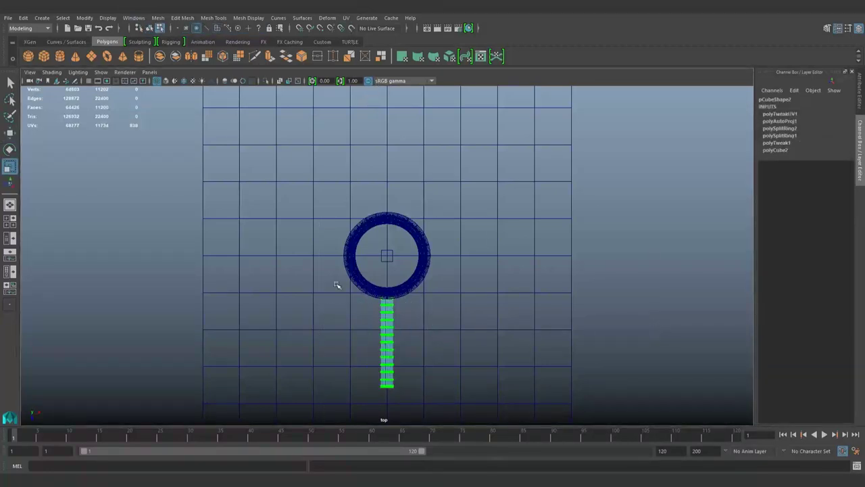
pyautogui.click(452, 253)
pyautogui.click(424, 257)
pyautogui.keyDown('shift'); pyautogui.click(390, 335); pyautogui.keyUp('shift')
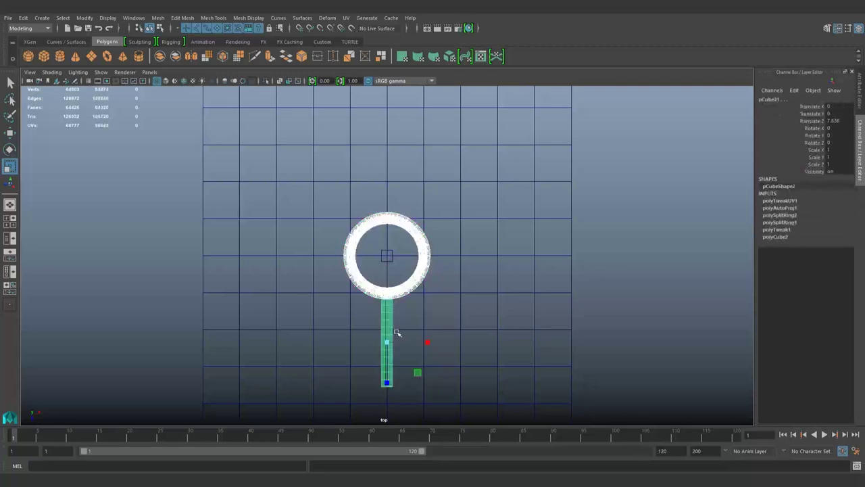
pyautogui.press('F8')
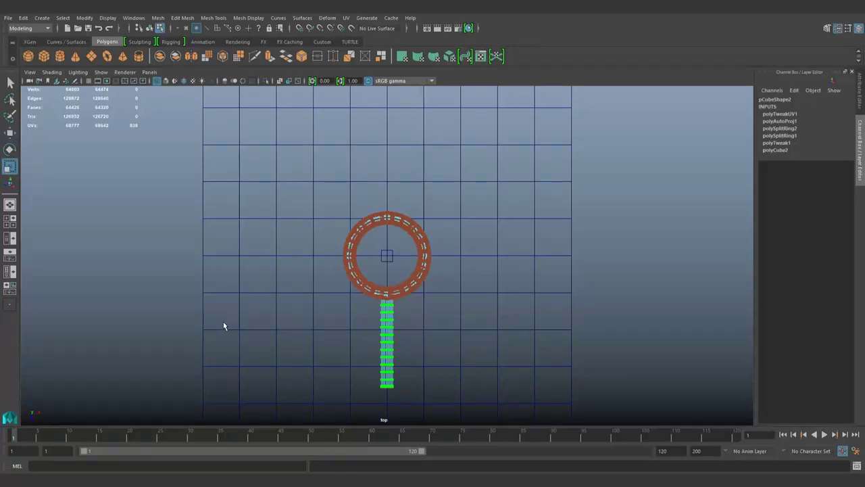
pyautogui.press('w')
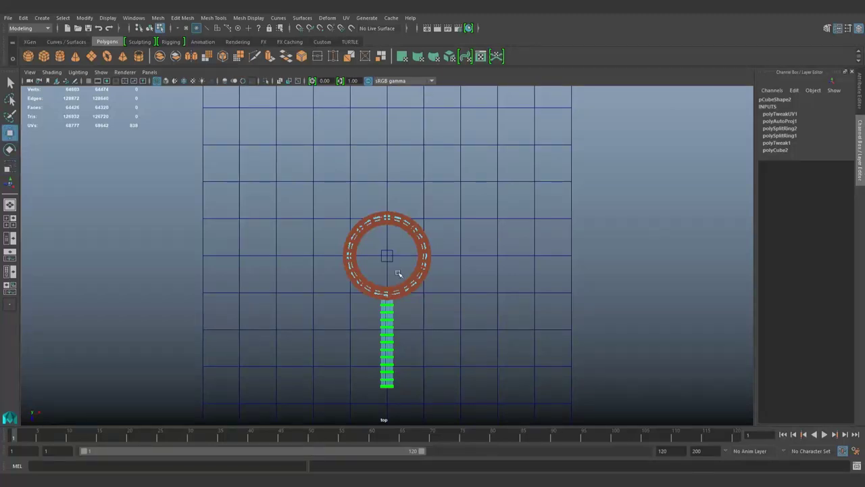
pyautogui.scroll(2, 426, 304)
# - Move the plank up into the barrel ring at its left side
pyautogui.press('F8')
pyautogui.click(398, 403)
pyautogui.moveTo(398, 403); pyautogui.dragTo(398, 321)
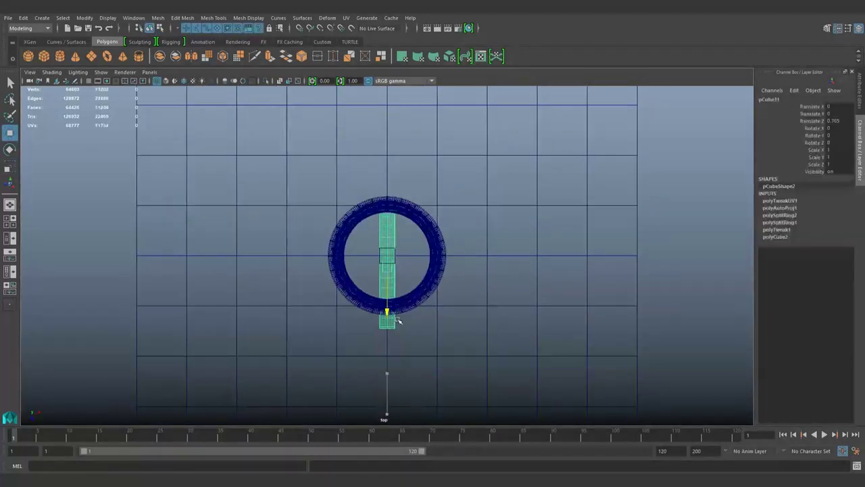
pyautogui.scroll(2, 399, 308)
pyautogui.scroll(3, 386, 292)
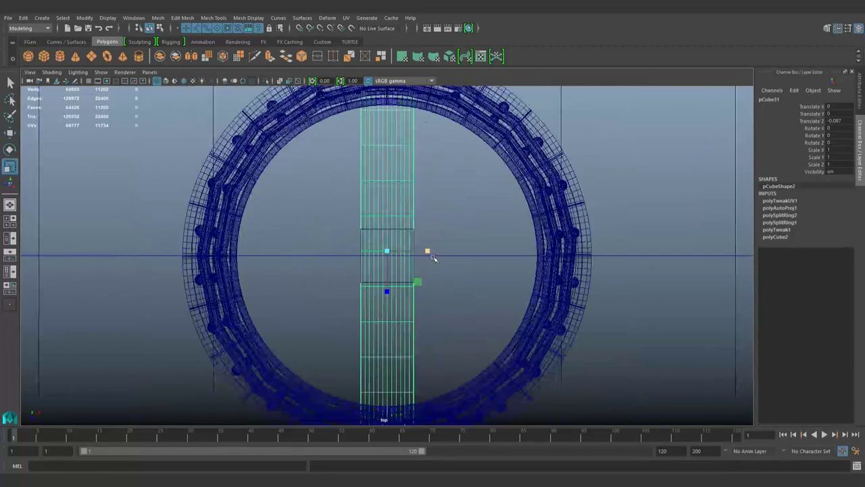
pyautogui.moveTo(431, 261)
pyautogui.mouseDown()
pyautogui.moveTo(309, 275)
pyautogui.moveTo(254, 270)
pyautogui.mouseUp()
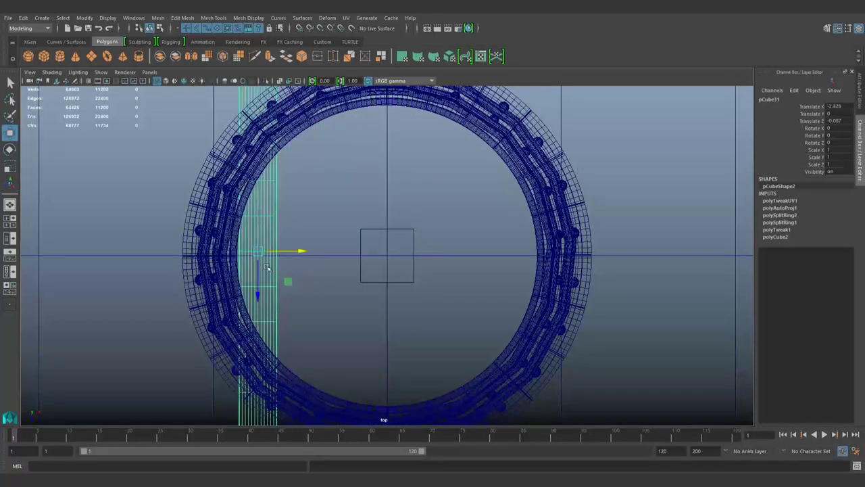
pyautogui.scroll(-3, 367, 251)
# - Duplicate the plank and place the copy right beside it with no gap
pyautogui.hotkey('ctrl', 'd')
pyautogui.moveTo(367, 251)
pyautogui.mouseDown()
pyautogui.moveTo(408, 259)
pyautogui.moveTo(396, 259)
pyautogui.mouseUp()
pyautogui.scroll(2, 399, 297)
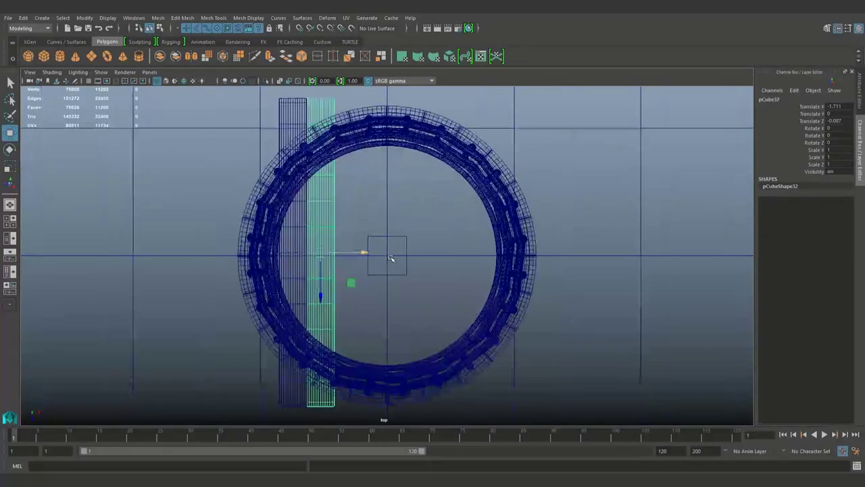
pyautogui.scroll(3, 402, 311)
pyautogui.scroll(2, 406, 322)
pyautogui.scroll(-5, 412, 304)
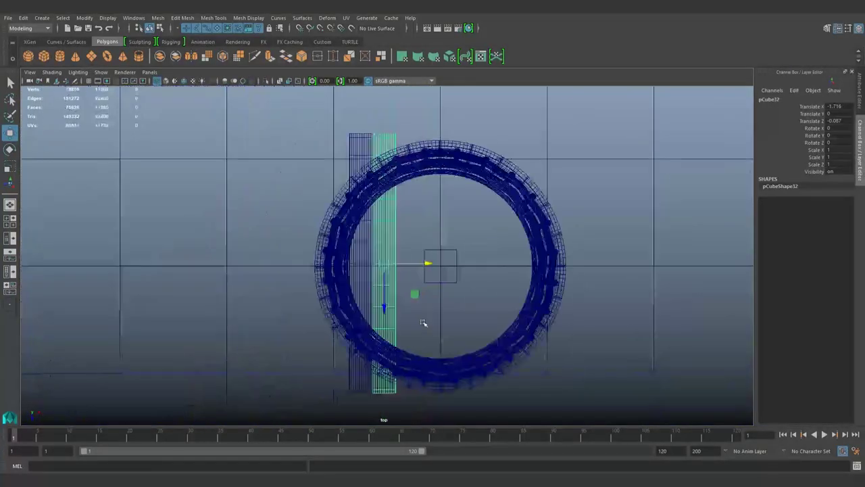
pyautogui.moveTo(434, 271); pyautogui.dragTo(454, 272)
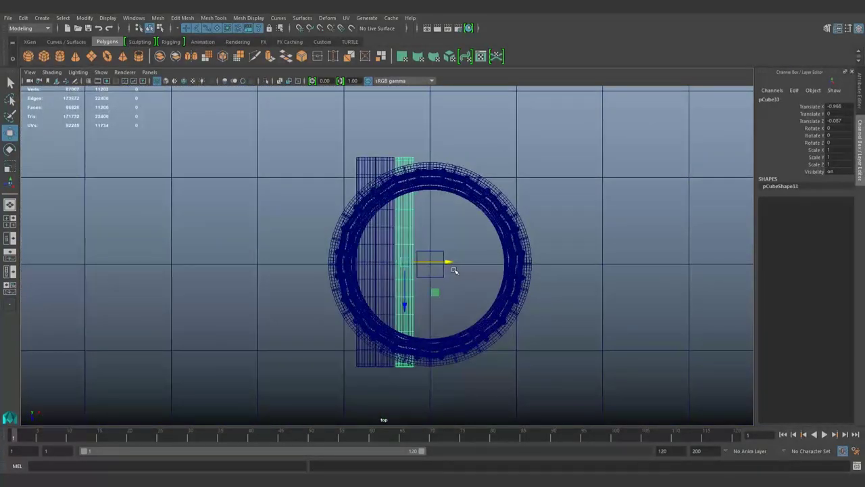
pyautogui.scroll(5, 406, 297)
pyautogui.moveTo(514, 292); pyautogui.dragTo(586, 286)
# - Repeat the duplicate with Shift+D across the ring and combine all bars
pyautogui.hotkey('ctrl', 'd')
pyautogui.hotkey('shift', 'd')
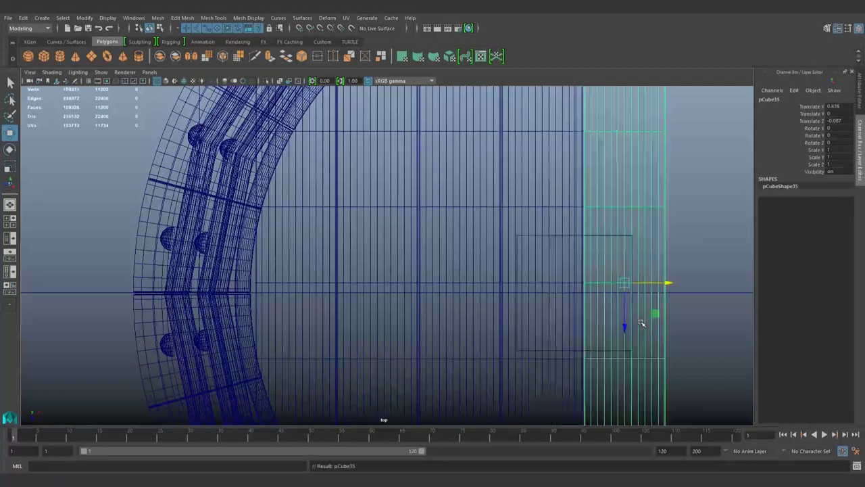
pyautogui.scroll(-10, 642, 324)
pyautogui.hotkey('shift', 'd')
pyautogui.hotkey('shift', 'd')
pyautogui.hotkey('shift', 'd')
pyautogui.press('q')
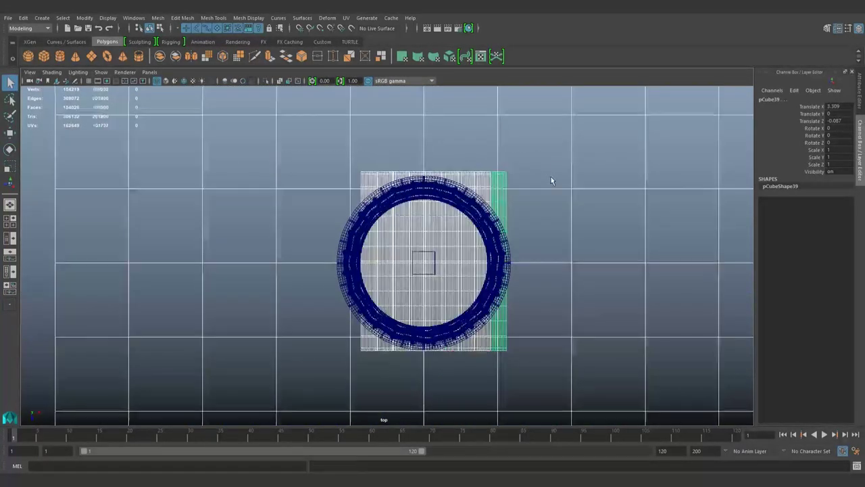
pyautogui.moveTo(598, 233)
pyautogui.keyDown('alt'); pyautogui.mouseDown()
pyautogui.moveTo(341, 230)
pyautogui.moveTo(167, 22)
pyautogui.mouseUp(); pyautogui.keyUp('alt')
pyautogui.click(180, 56)
pyautogui.press('w')
pyautogui.keyDown('alt'); pyautogui.moveTo(304, 237); pyautogui.dragTo(302, 301); pyautogui.keyUp('alt')
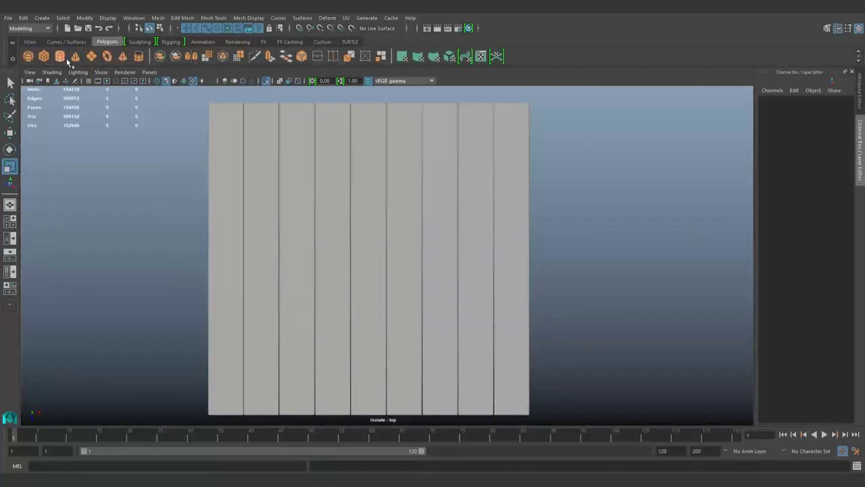
# - Create a polygon cylinder, scale it up and raise it over the planks
pyautogui.click(65, 58)
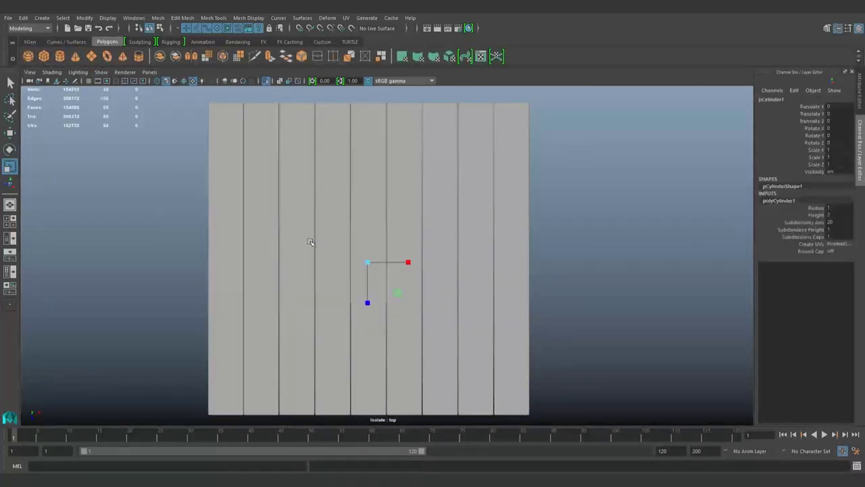
pyautogui.moveTo(400, 332); pyautogui.dragTo(439, 328)
pyautogui.press('w')
pyautogui.moveTo(396, 286)
pyautogui.mouseDown()
pyautogui.moveTo(394, 173)
pyautogui.moveTo(396, 287)
pyautogui.moveTo(363, 300)
pyautogui.moveTo(379, 286)
pyautogui.moveTo(379, 203)
pyautogui.moveTo(402, 169)
pyautogui.mouseUp()
pyautogui.press('e')
pyautogui.press('r')
pyautogui.press('w')
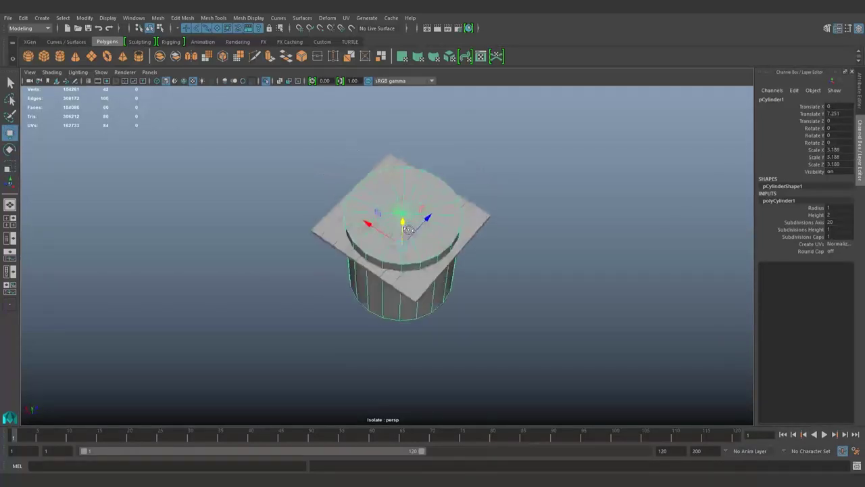
pyautogui.scroll(3, 406, 203)
# - Boolean the cylinder with the plank square as an Intersection to get a round disc
pyautogui.keyDown('shift'); pyautogui.click(532, 235); pyautogui.keyUp('shift')
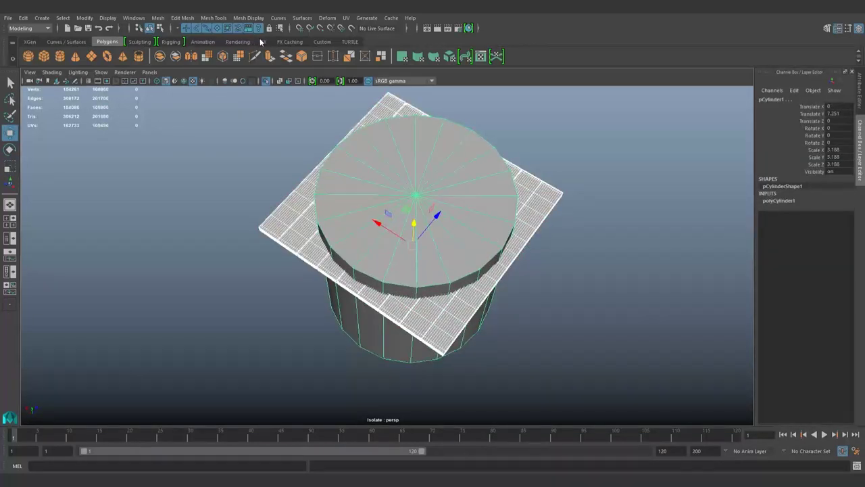
pyautogui.click(270, 56)
pyautogui.click(265, 80)
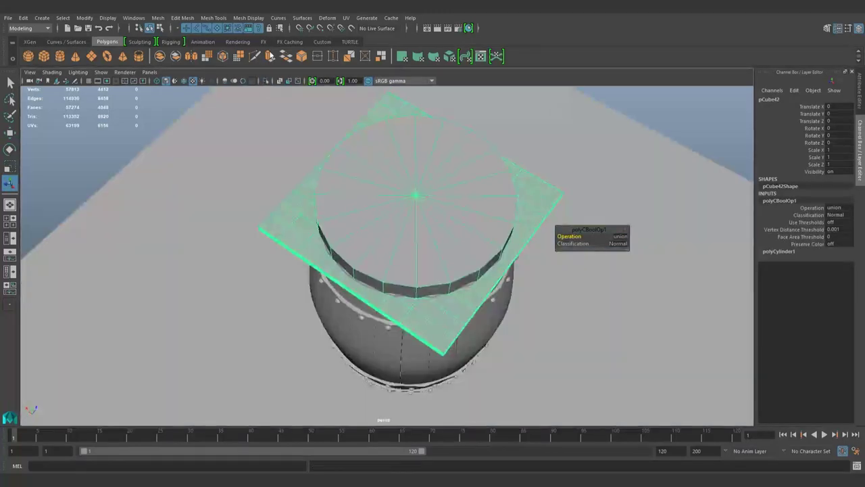
pyautogui.click(270, 56)
pyautogui.click(271, 57)
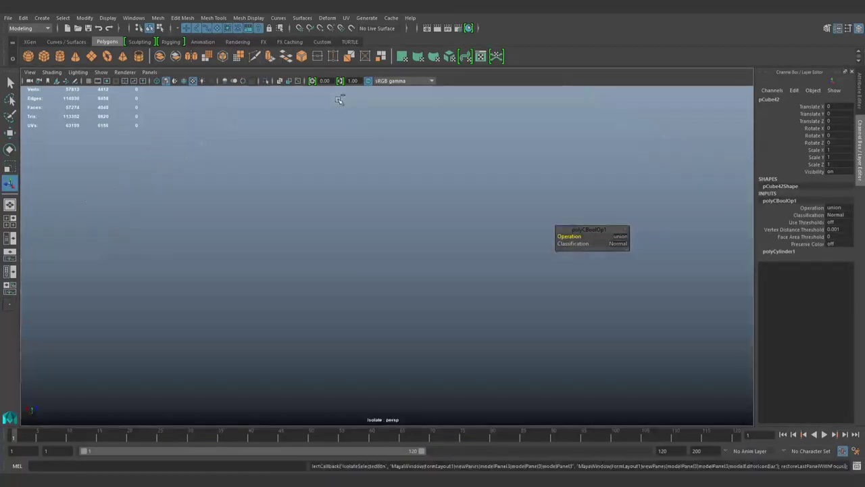
pyautogui.click(267, 81)
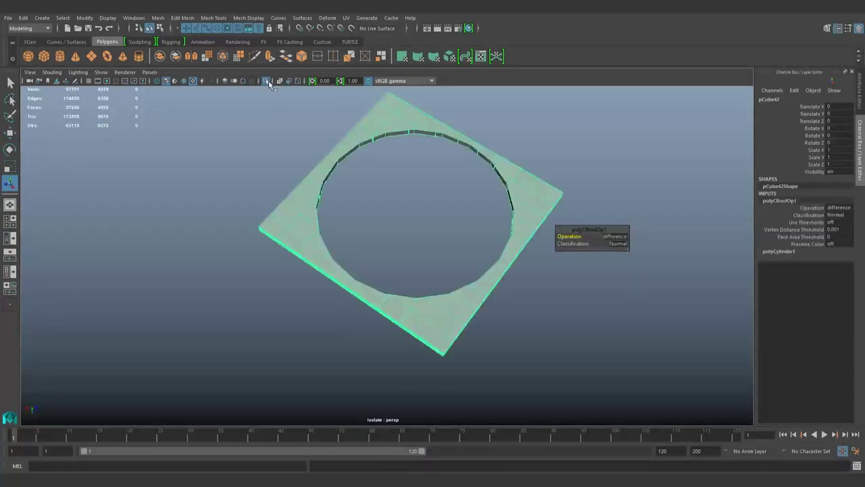
pyautogui.click(269, 83)
pyautogui.hotkey('ctrl', 'z')
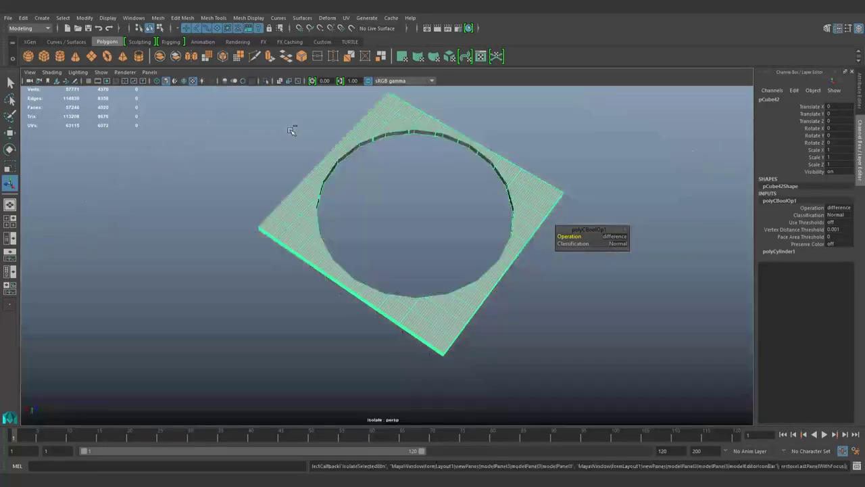
pyautogui.hotkey('ctrl', 'z')
pyautogui.hotkey('ctrl', 'z')
pyautogui.hotkey('ctrl', 'z')
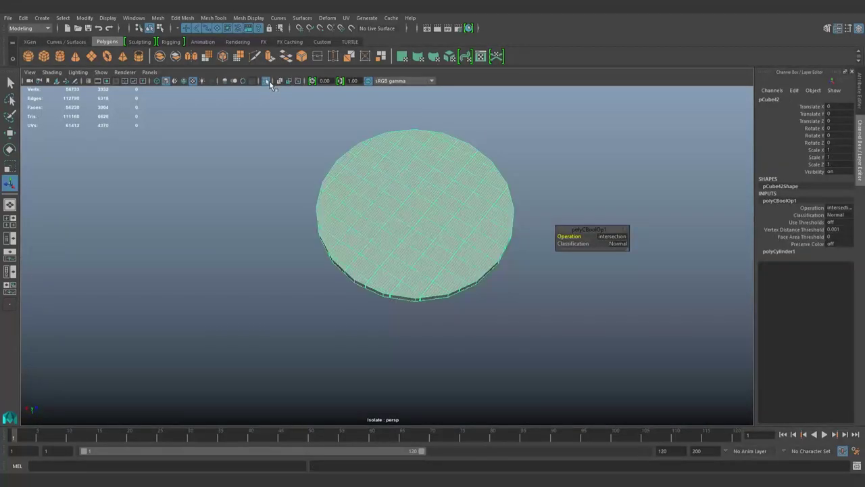
pyautogui.click(269, 83)
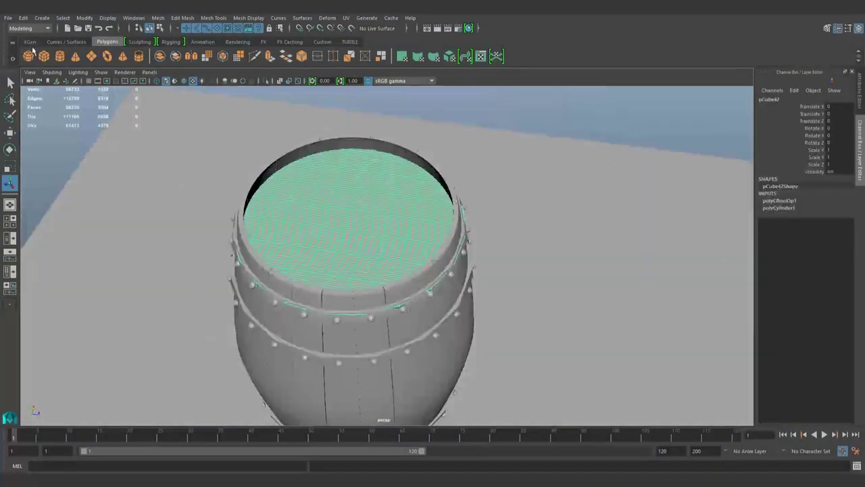
# - Delete the lid's history and shrink it slightly to fit the top rim
pyautogui.click(323, 42)
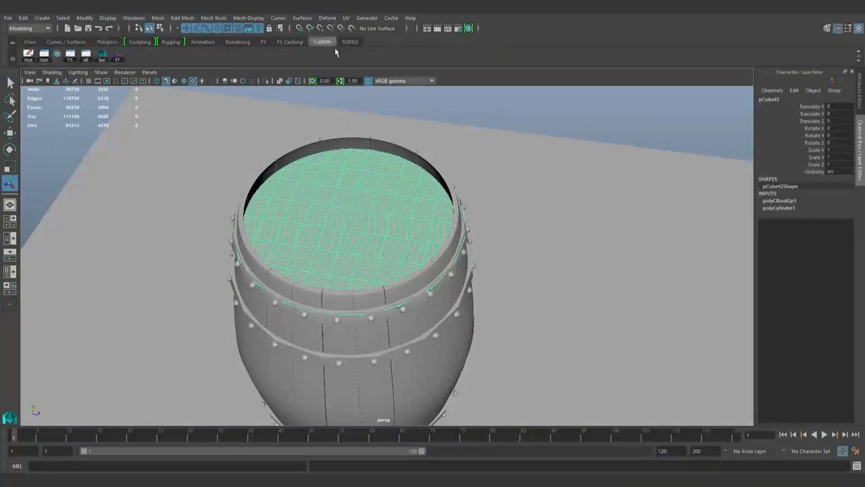
pyautogui.click(29, 54)
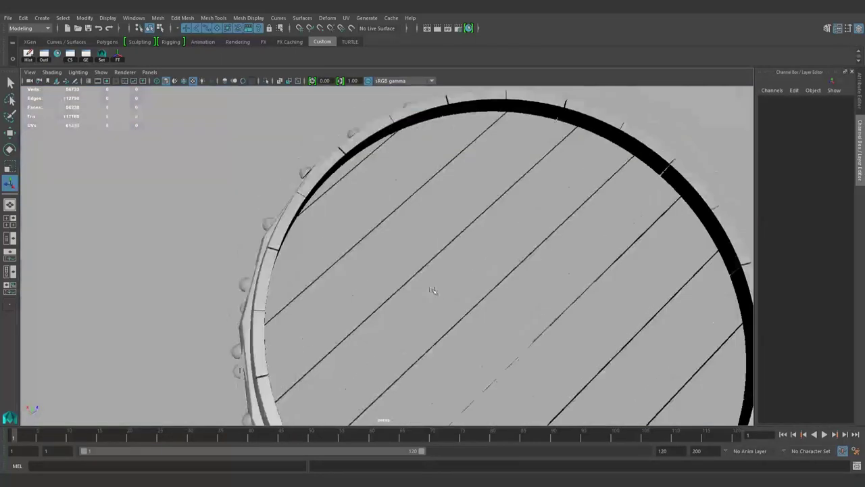
pyautogui.click(432, 291)
pyautogui.press('r')
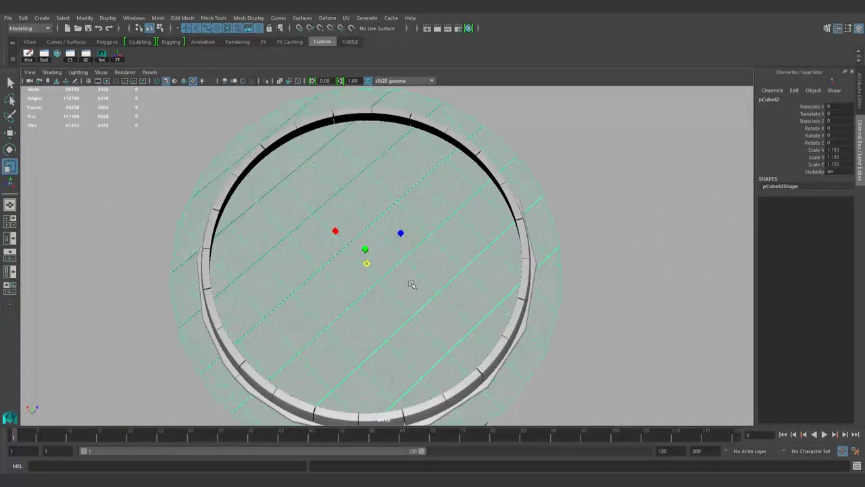
pyautogui.moveTo(412, 285)
pyautogui.keyDown('alt'); pyautogui.mouseDown()
pyautogui.moveTo(494, 265)
pyautogui.moveTo(379, 223)
pyautogui.mouseUp(); pyautogui.keyUp('alt')
pyautogui.click(334, 179)
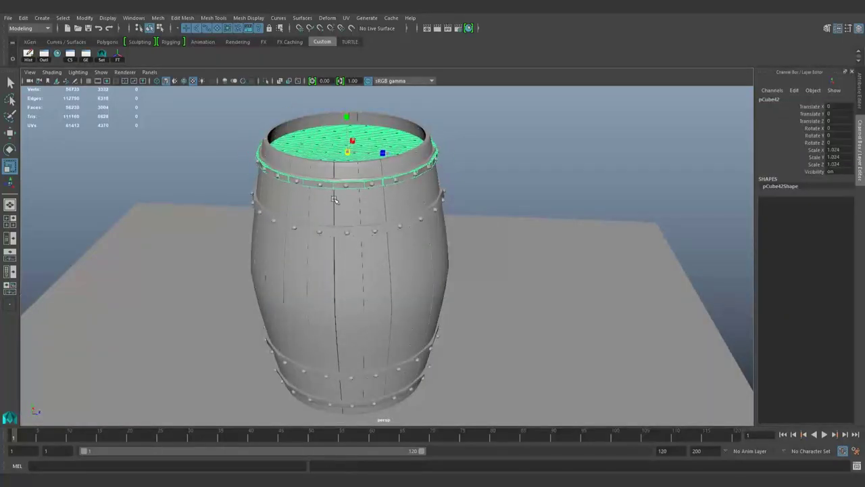
pyautogui.moveTo(334, 199); pyautogui.dragTo(331, 218, button='middle')
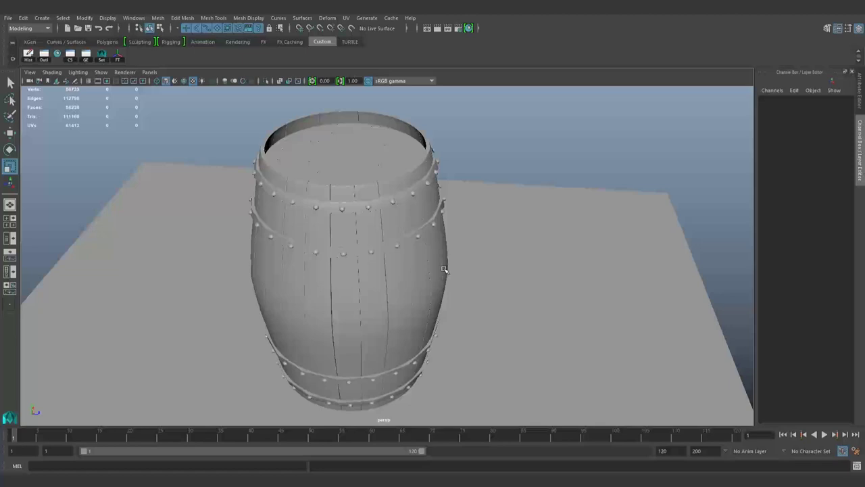
pyautogui.moveTo(444, 270)
pyautogui.keyDown('alt'); pyautogui.mouseDown()
pyautogui.moveTo(460, 280)
pyautogui.moveTo(338, 276)
pyautogui.mouseUp(); pyautogui.keyUp('alt')
pyautogui.click(338, 276)
# - Set the lid's Rotate Y to -90
pyautogui.press('e')
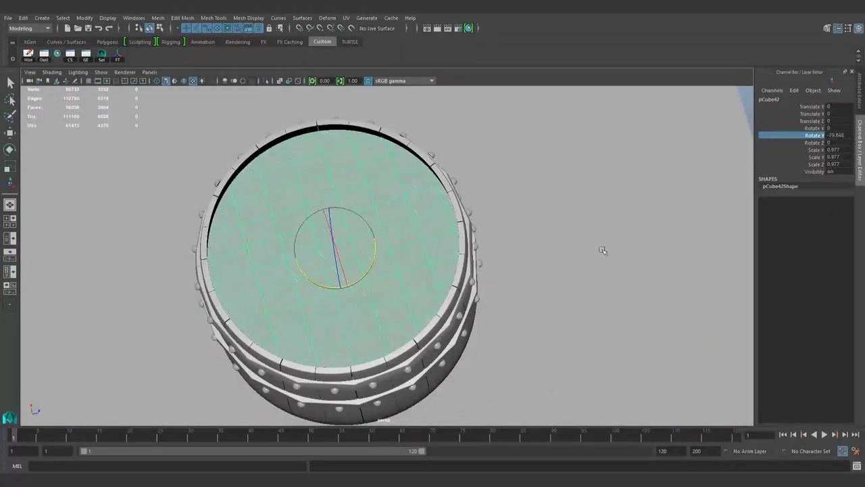
pyautogui.doubleClick(845, 136)
pyautogui.write('-90')
pyautogui.press('Return')
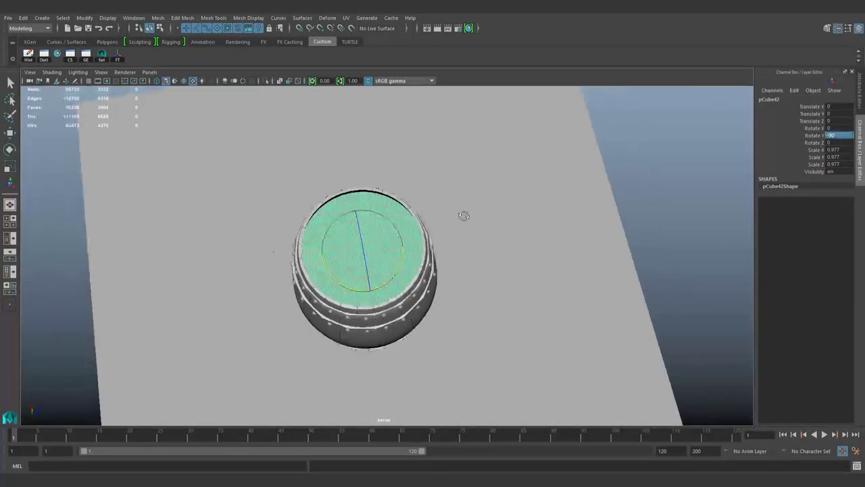
# - Duplicate the lid and lower the copy to the barrel's bottom
pyautogui.keyDown('alt'); pyautogui.moveTo(464, 216); pyautogui.dragTo(419, 203); pyautogui.keyUp('alt')
pyautogui.click(398, 169)
pyautogui.press('w')
pyautogui.click(399, 188)
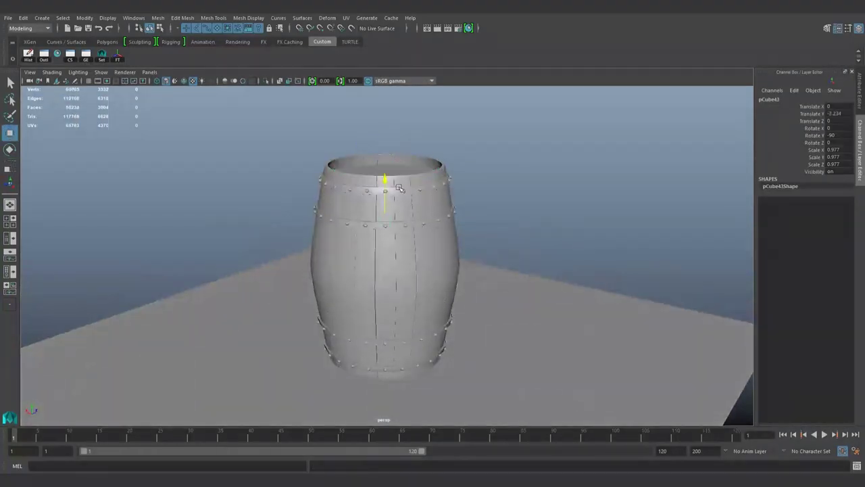
pyautogui.moveTo(417, 329); pyautogui.dragTo(417, 314, button='middle')
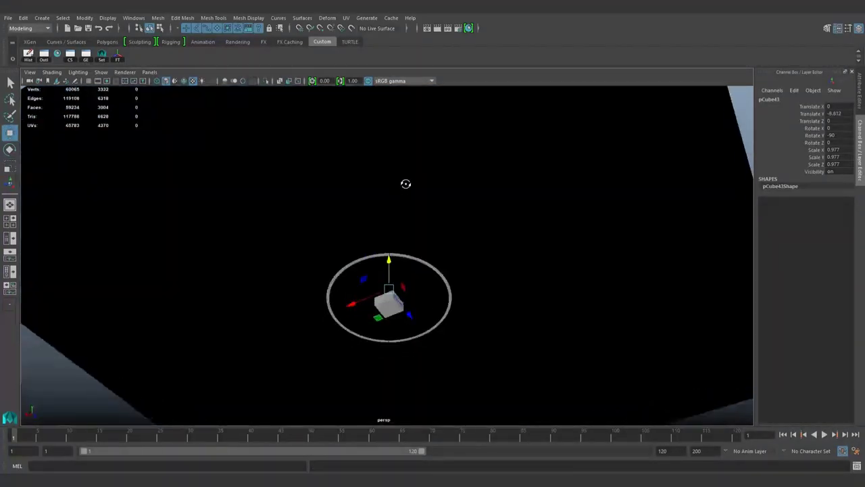
pyautogui.moveTo(428, 248)
pyautogui.keyDown('alt'); pyautogui.mouseDown()
pyautogui.moveTo(526, 187)
pyautogui.moveTo(501, 223)
pyautogui.mouseUp(); pyautogui.keyUp('alt')
pyautogui.keyDown('shift'); pyautogui.click(392, 223); pyautogui.keyUp('shift')
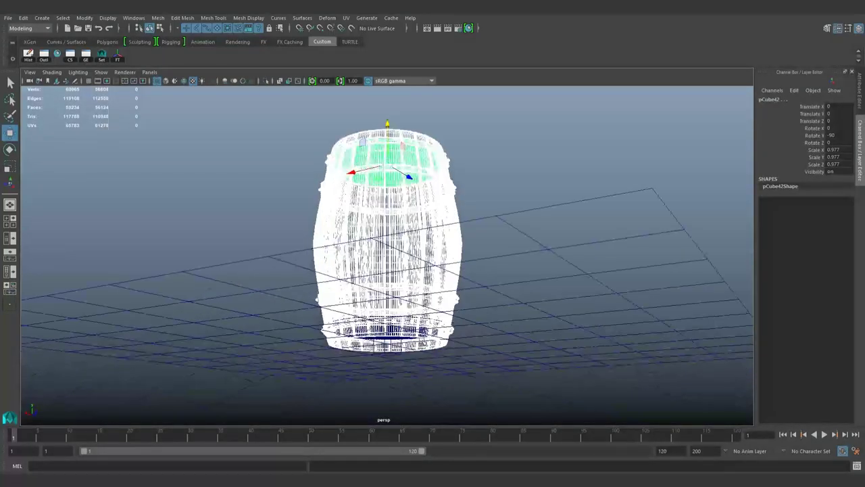
# - Combine the barrel parts into pCube44 and delete its history with the Hist shelf button
pyautogui.keyDown('alt'); pyautogui.moveTo(402, 357); pyautogui.dragTo(424, 232); pyautogui.keyUp('alt')
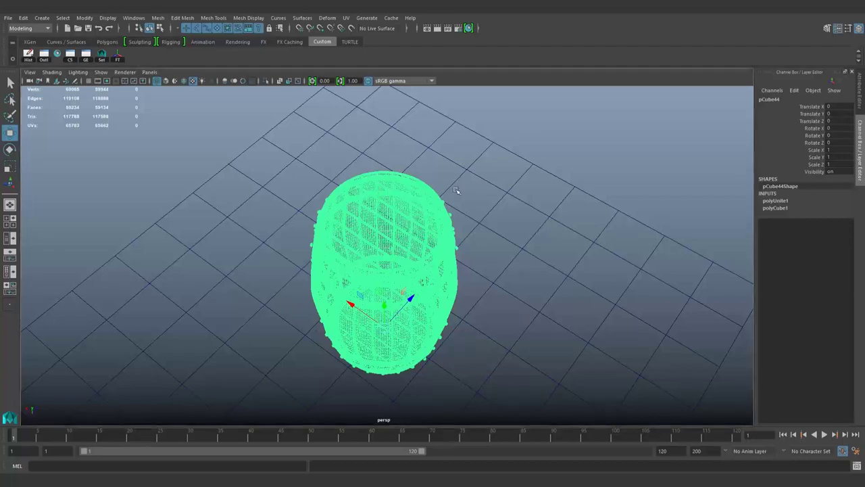
pyautogui.click(433, 257)
pyautogui.keyDown('alt'); pyautogui.moveTo(432, 257); pyautogui.dragTo(536, 183); pyautogui.keyUp('alt')
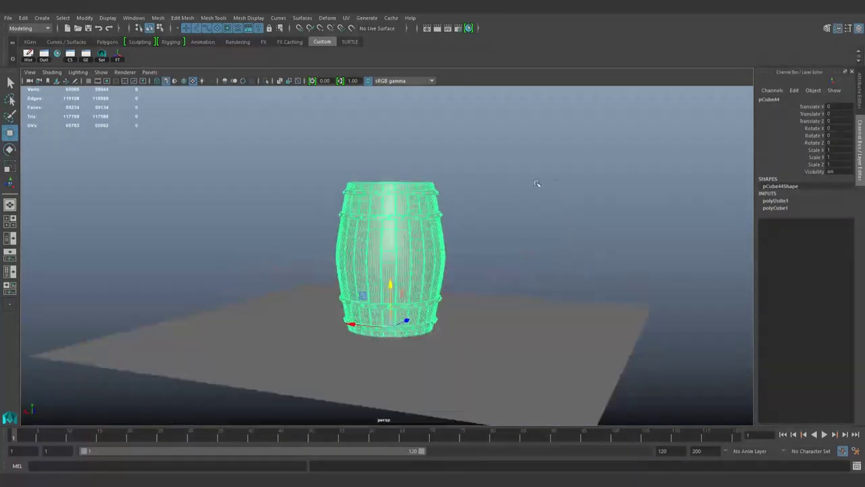
pyautogui.click(33, 60)
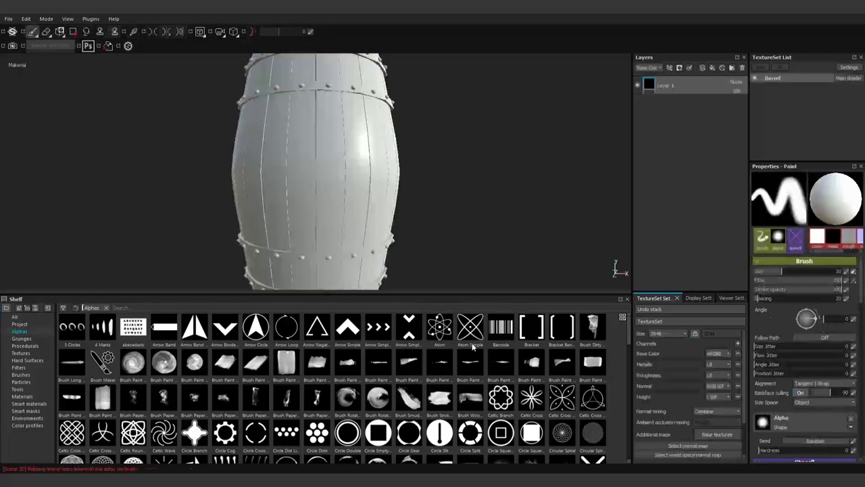
# - Enlarge the viewport and texture set panel, then rotate the environment light around the barrel
pyautogui.moveTo(405, 294); pyautogui.dragTo(404, 414)
pyautogui.moveTo(406, 247)
pyautogui.keyDown('alt'); pyautogui.mouseDown()
pyautogui.moveTo(469, 249)
pyautogui.moveTo(682, 399)
pyautogui.mouseUp(); pyautogui.keyUp('alt')
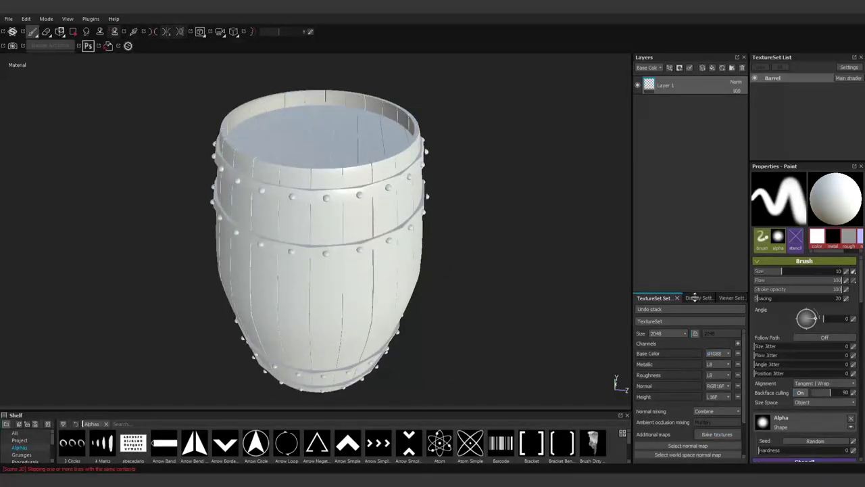
pyautogui.moveTo(695, 298); pyautogui.dragTo(678, 167)
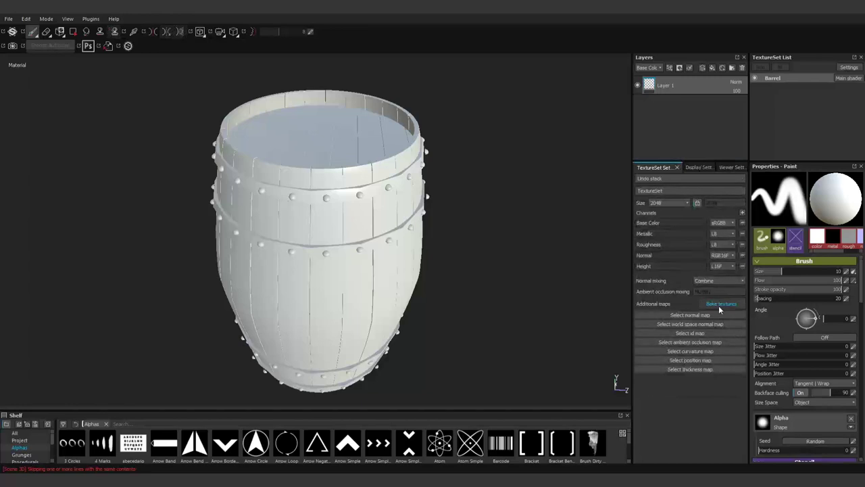
pyautogui.click(500, 385)
pyautogui.click(467, 279)
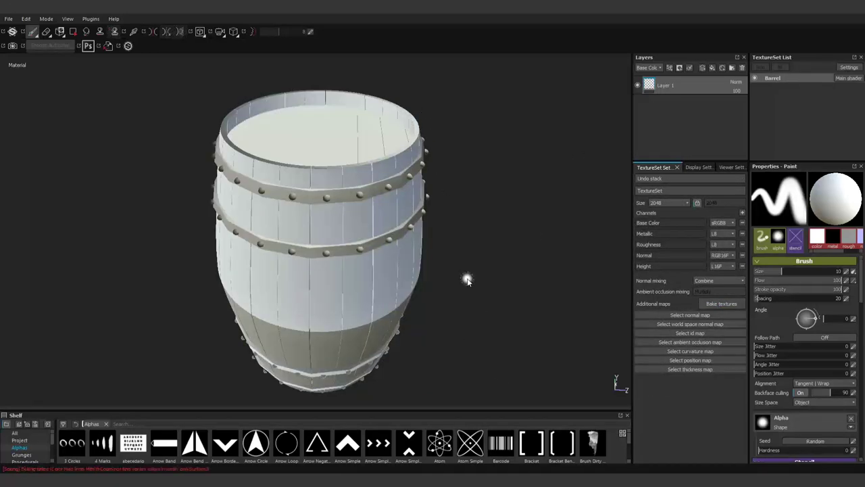
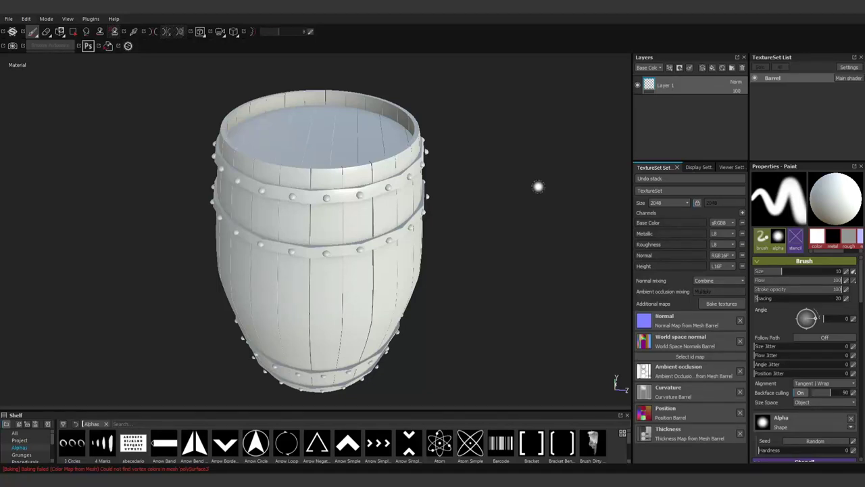
# - Delete the empty Layer 1 from the layer stack
pyautogui.keyDown('alt'); pyautogui.moveTo(190, 346); pyautogui.dragTo(304, 284); pyautogui.keyUp('alt')
pyautogui.keyDown('alt'); pyautogui.moveTo(304, 284); pyautogui.dragTo(398, 200, button='right'); pyautogui.keyUp('alt')
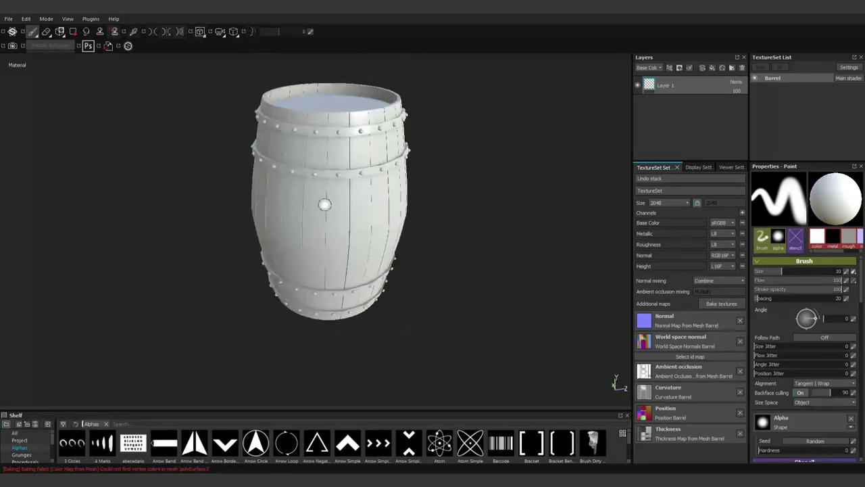
pyautogui.scroll(5, 378, 237)
pyautogui.scroll(-3, 395, 318)
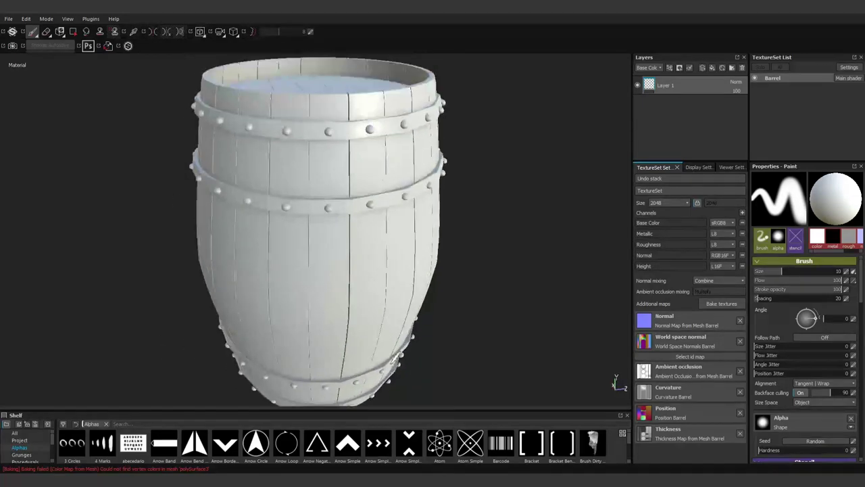
pyautogui.moveTo(346, 415); pyautogui.dragTo(346, 323)
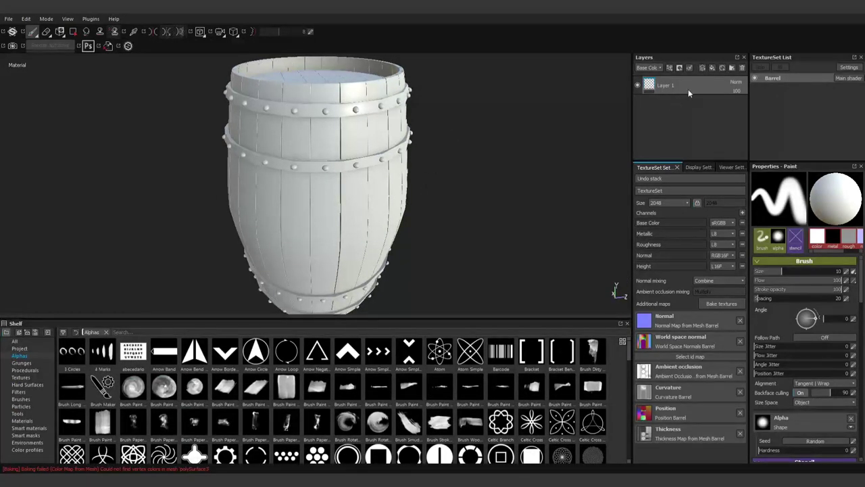
pyautogui.press('Delete')
# - Apply the Viking wood smart material from the Smart materials shelf to the barrel
pyautogui.moveTo(488, 325); pyautogui.dragTo(488, 280)
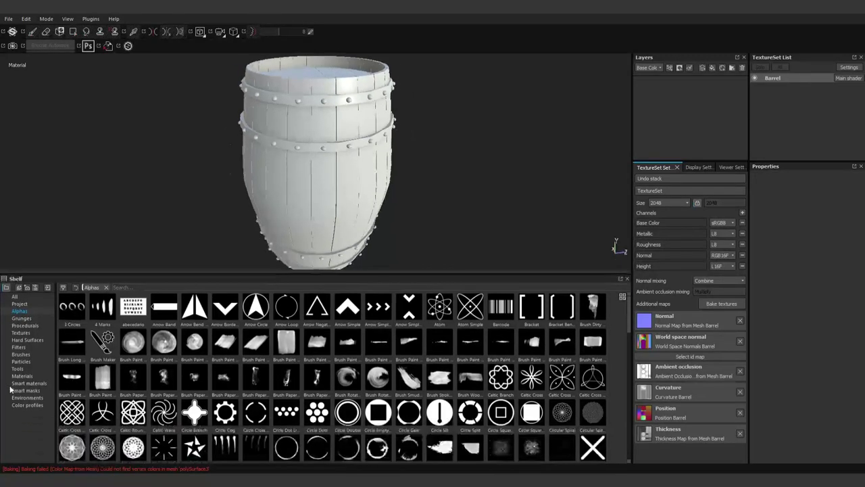
pyautogui.click(22, 376)
pyautogui.click(29, 383)
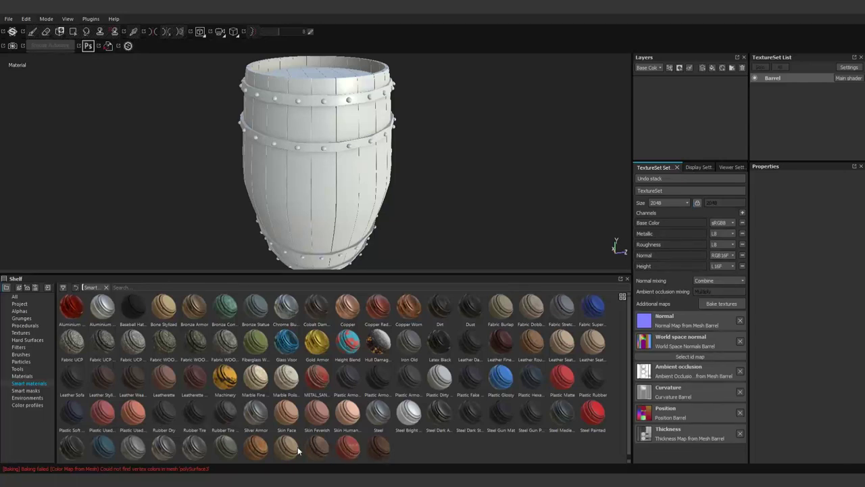
pyautogui.moveTo(269, 450); pyautogui.dragTo(719, 131)
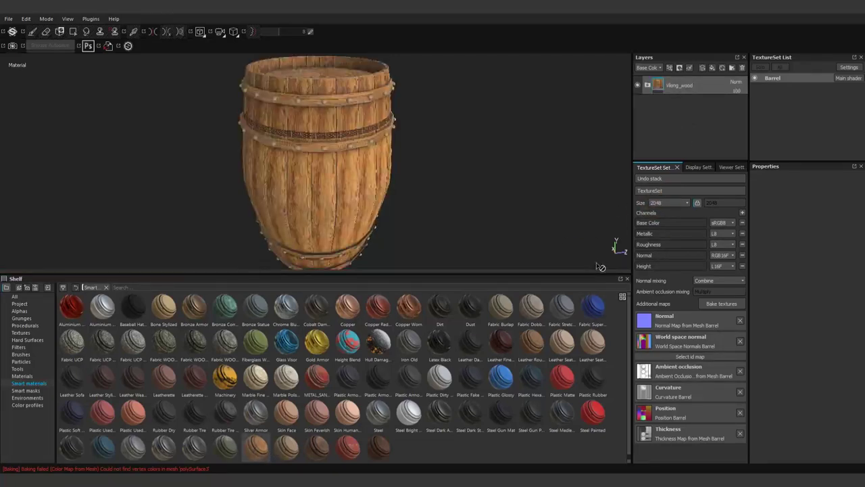
# - Expand the viking_wood folder and select its Veins layer
pyautogui.scroll(5, 347, 187)
pyautogui.keyDown('alt'); pyautogui.moveTo(347, 187); pyautogui.dragTo(311, 223); pyautogui.keyUp('alt')
pyautogui.moveTo(311, 274); pyautogui.dragTo(311, 410)
pyautogui.keyDown('alt'); pyautogui.moveTo(405, 223); pyautogui.dragTo(432, 268); pyautogui.keyUp('alt')
pyautogui.scroll(-5, 419, 243)
pyautogui.scroll(8, 429, 253)
pyautogui.scroll(-5, 436, 257)
pyautogui.scroll(2, 431, 269)
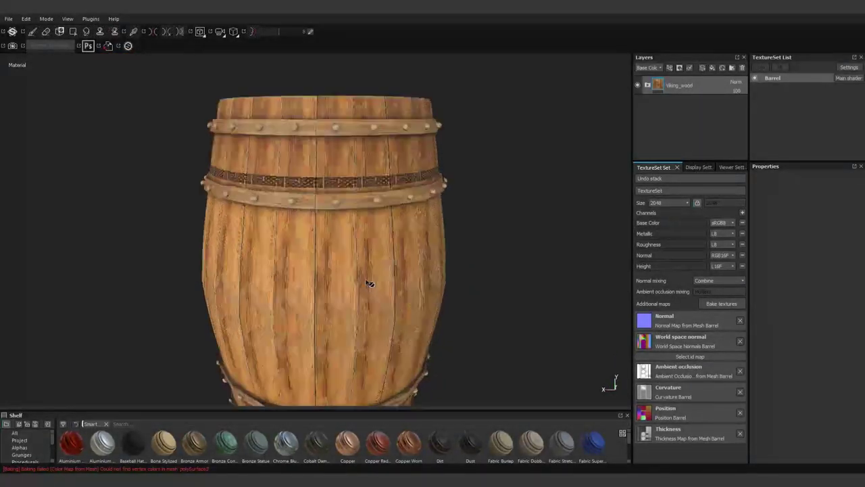
pyautogui.scroll(2, 363, 286)
pyautogui.scroll(2, 396, 261)
pyautogui.moveTo(556, 244)
pyautogui.keyDown('alt'); pyautogui.mouseDown()
pyautogui.moveTo(415, 228)
pyautogui.moveTo(305, 133)
pyautogui.mouseUp(); pyautogui.keyUp('alt')
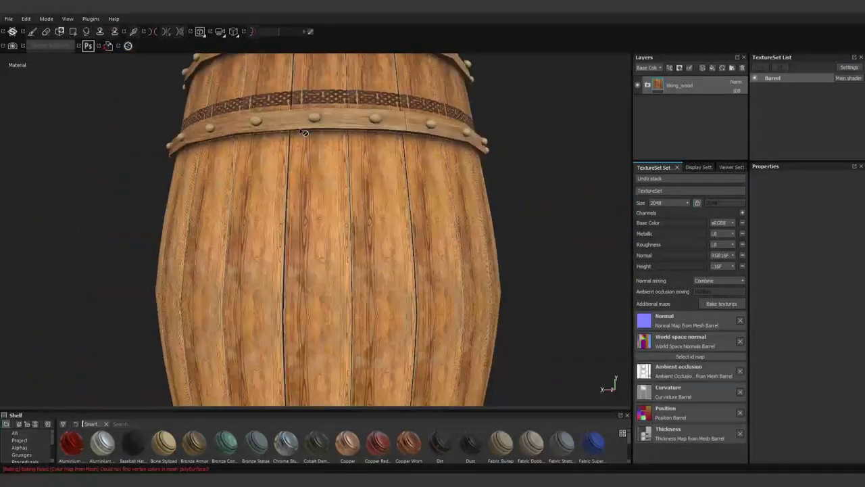
pyautogui.click(647, 85)
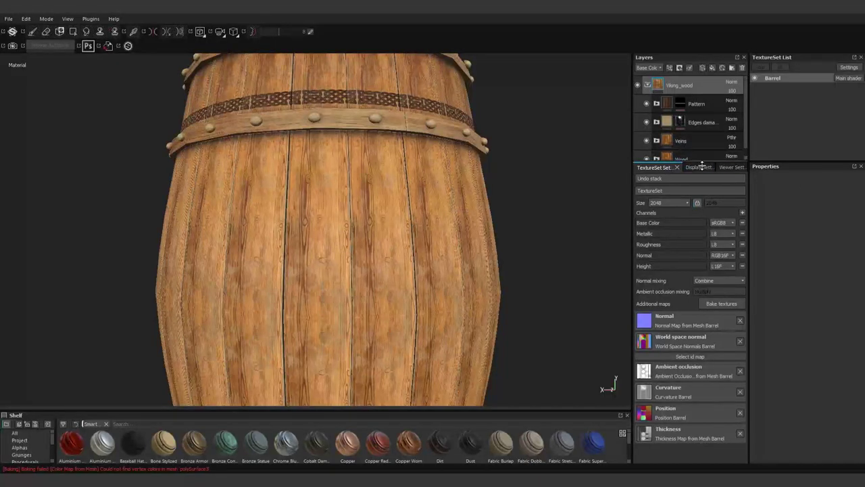
pyautogui.moveTo(692, 163); pyautogui.dragTo(694, 316)
pyautogui.click(676, 142)
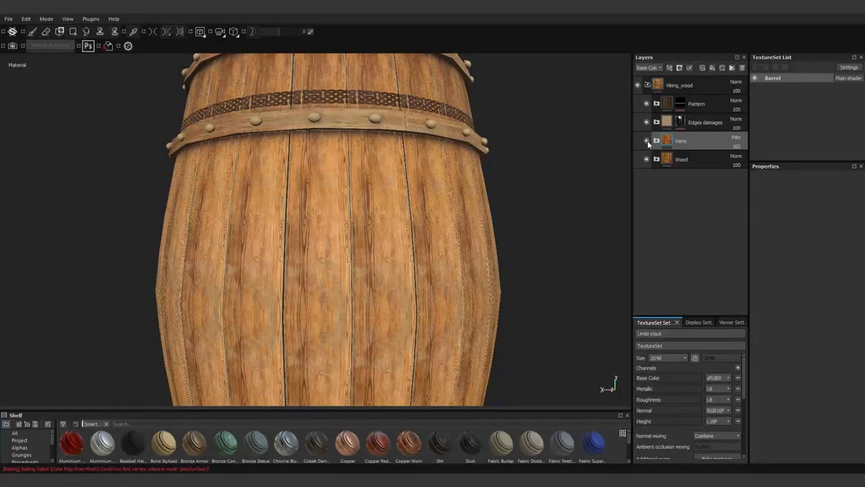
# - Hide and restore the Wood layer, then expand it to compare a sub-layer
pyautogui.click(646, 159)
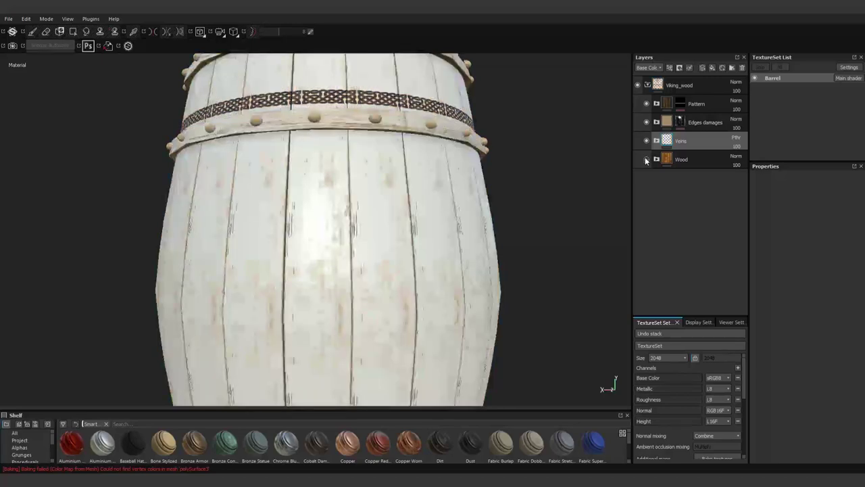
pyautogui.scroll(-5, 365, 176)
pyautogui.scroll(3, 379, 182)
pyautogui.scroll(2, 399, 152)
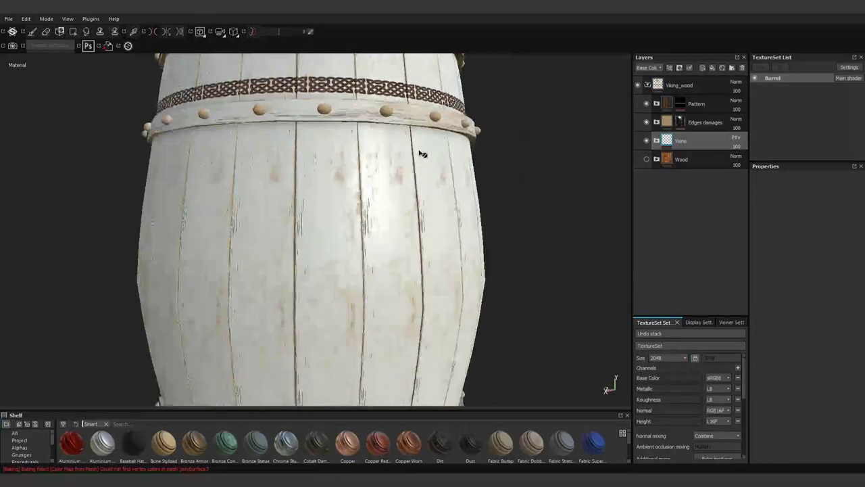
pyautogui.click(646, 161)
pyautogui.click(655, 159)
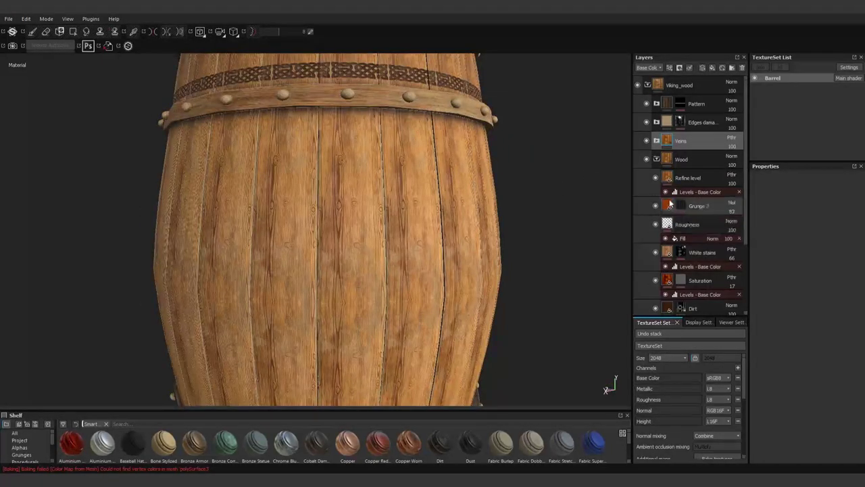
pyautogui.scroll(-2, 654, 128)
pyautogui.click(655, 124)
pyautogui.click(655, 123)
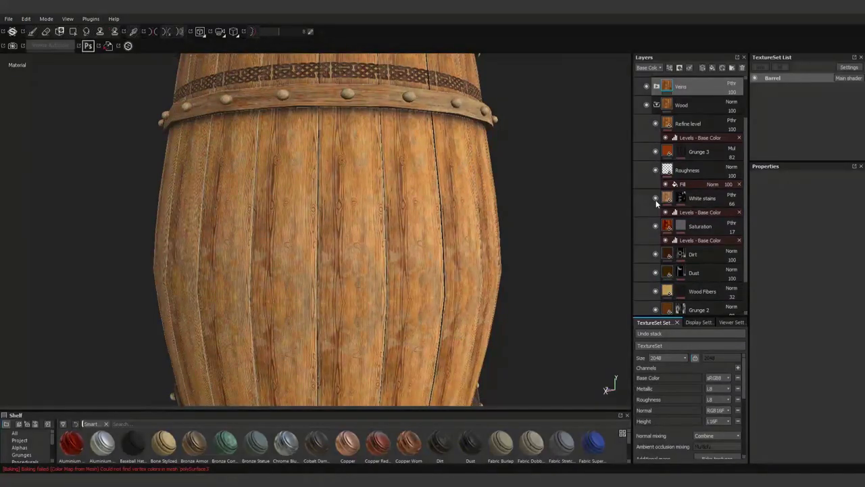
# - Toggle the White stains and Base layers, then inspect the Dust and Dirt layers
pyautogui.scroll(-2, 658, 230)
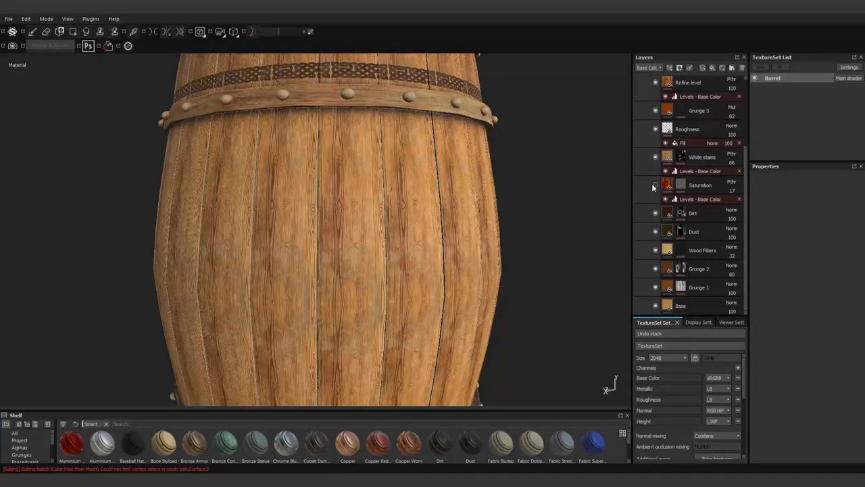
pyautogui.click(653, 157)
pyautogui.click(654, 158)
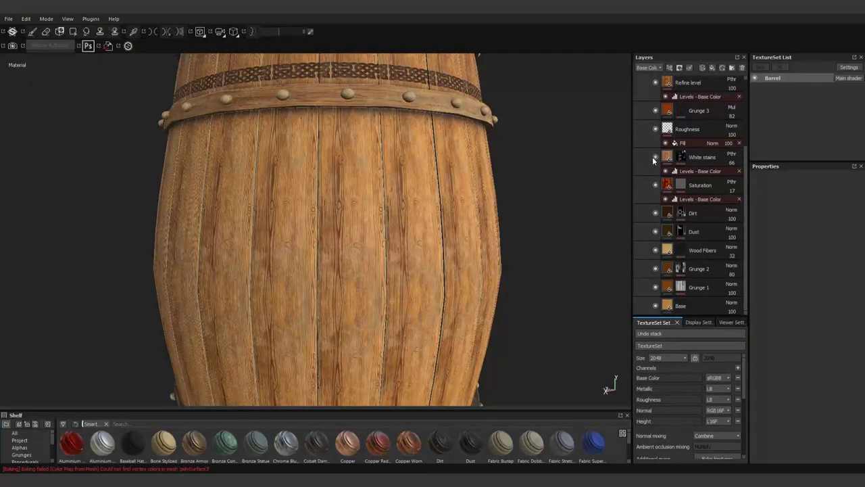
pyautogui.click(654, 305)
pyautogui.click(655, 306)
pyautogui.scroll(1, 669, 277)
pyautogui.click(681, 259)
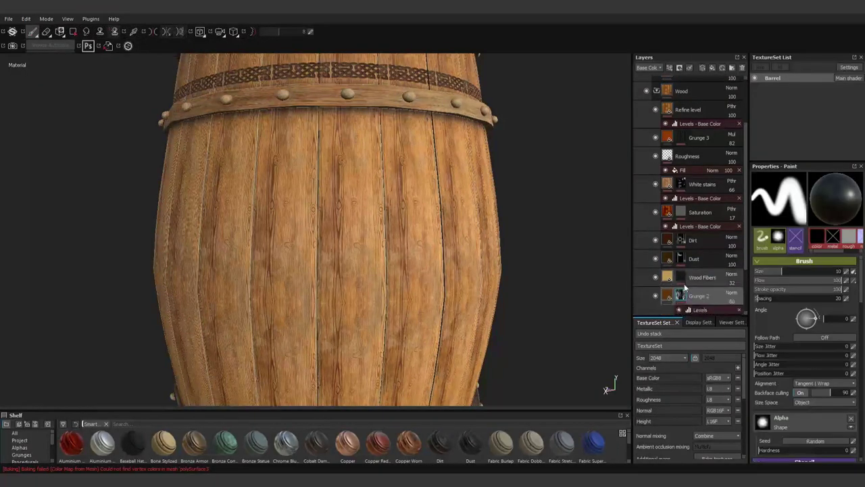
pyautogui.click(691, 240)
pyautogui.scroll(-2, 453, 252)
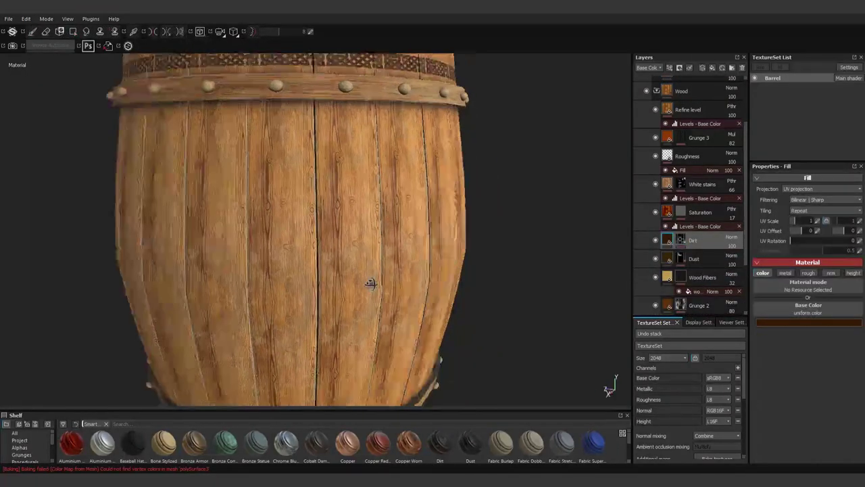
pyautogui.scroll(-2, 452, 251)
pyautogui.keyDown('alt'); pyautogui.moveTo(453, 252); pyautogui.dragTo(474, 243); pyautogui.keyUp('alt')
pyautogui.scroll(3, 684, 115)
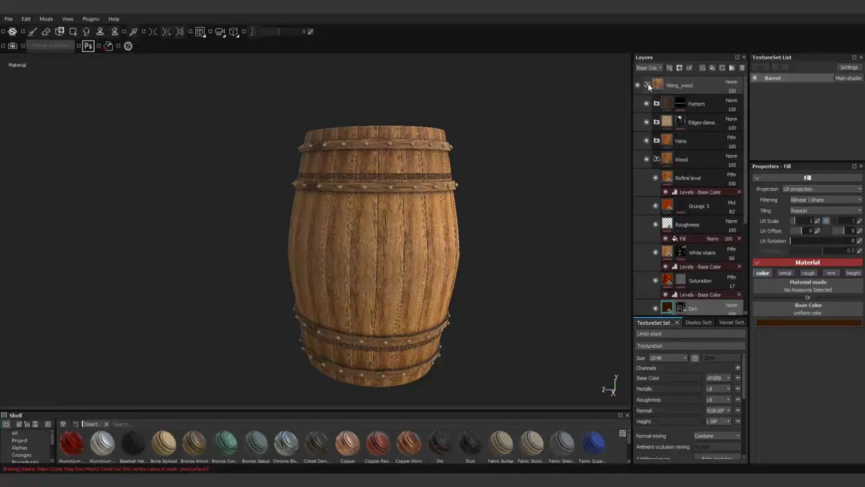
# - Collapse viking_wood and add a new fill layer above it
pyautogui.click(690, 87)
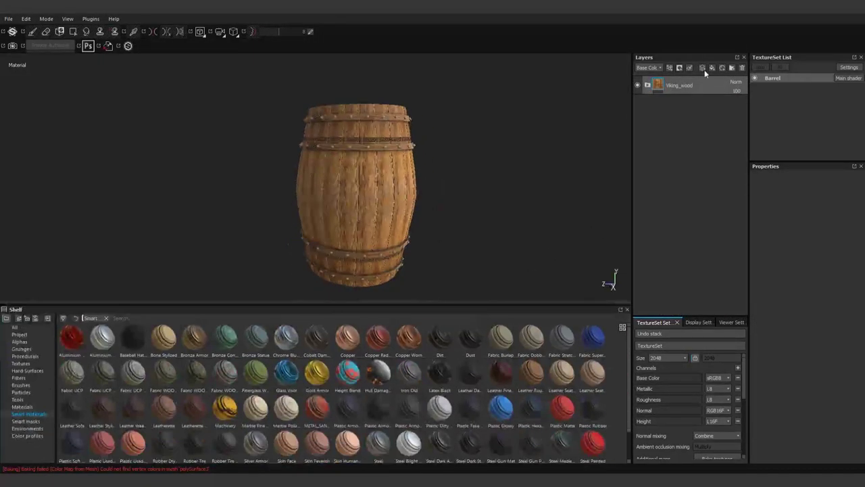
pyautogui.click(713, 70)
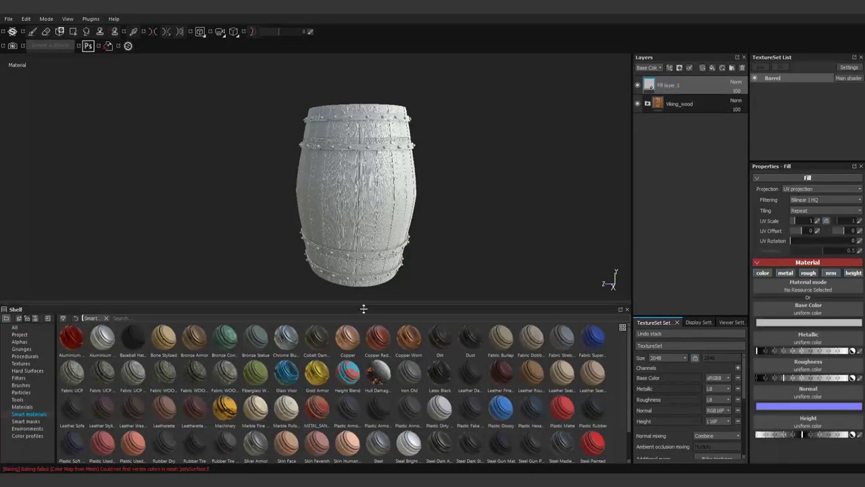
pyautogui.moveTo(361, 304); pyautogui.dragTo(375, 387)
pyautogui.scroll(5, 427, 138)
pyautogui.keyDown('alt'); pyautogui.moveTo(427, 138); pyautogui.dragTo(497, 251, button='right'); pyautogui.keyUp('alt')
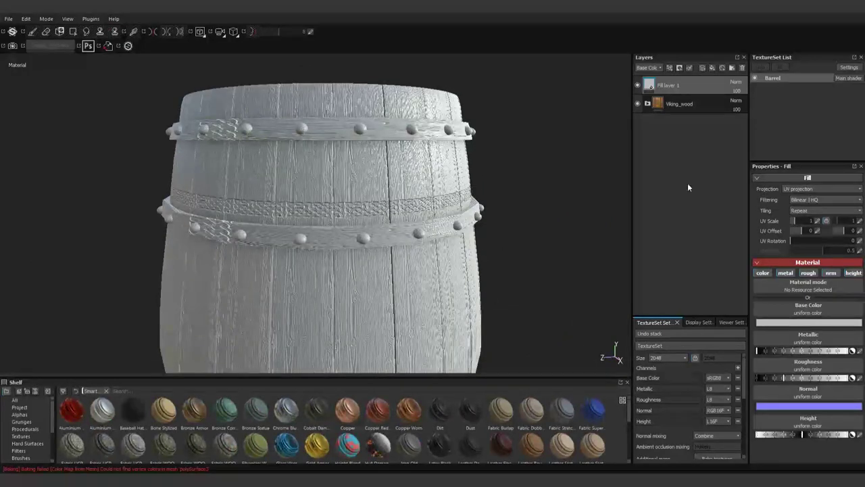
# - Give viking_wood a black mask and polygon-fill the staves to reveal the wood
pyautogui.click(673, 107)
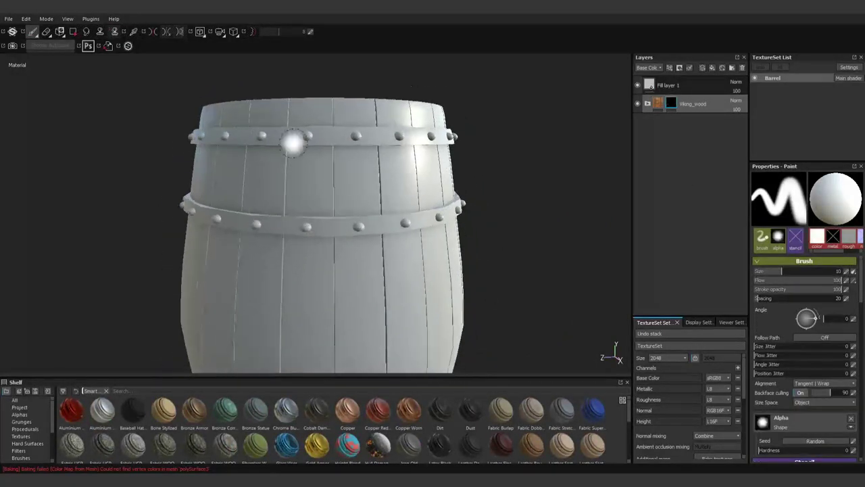
pyautogui.press('4')
pyautogui.press('1')
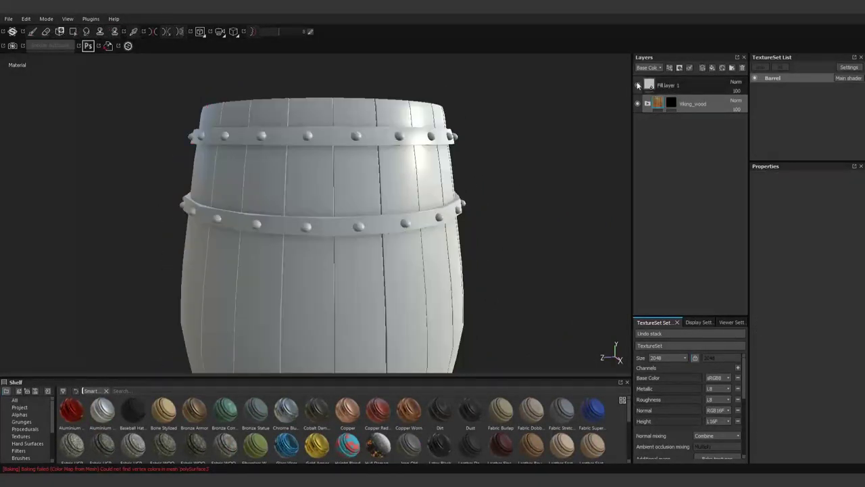
pyautogui.press('4')
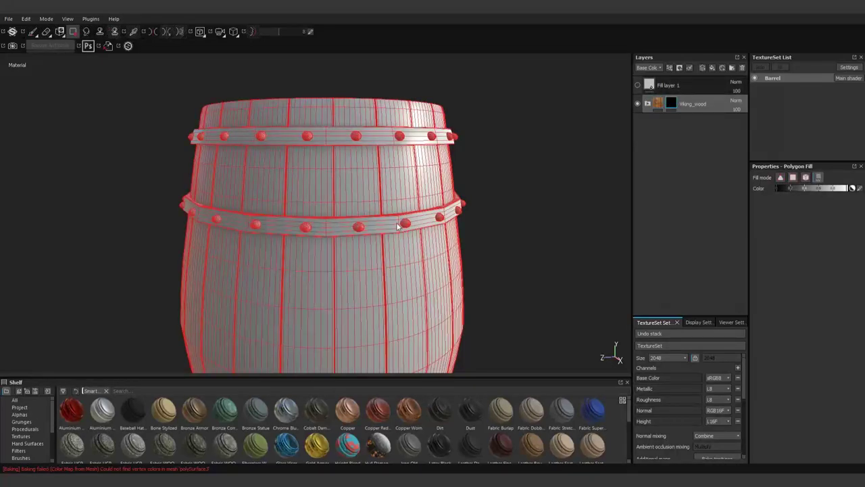
pyautogui.moveTo(392, 278)
pyautogui.keyDown('alt'); pyautogui.mouseDown(button='right')
pyautogui.moveTo(495, 118)
pyautogui.moveTo(134, 67)
pyautogui.mouseUp(button='right'); pyautogui.keyUp('alt')
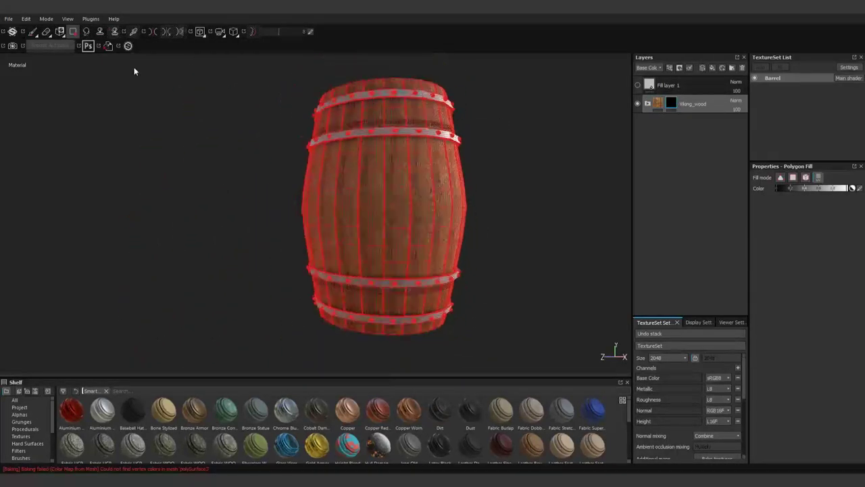
# - Polygon-fill the lid planks on the mask so wood shows on the lid
pyautogui.click(33, 32)
pyautogui.keyDown('alt'); pyautogui.moveTo(315, 178); pyautogui.dragTo(511, 187); pyautogui.keyUp('alt')
pyautogui.keyDown('alt'); pyautogui.moveTo(512, 188); pyautogui.dragTo(417, 130, button='right'); pyautogui.keyUp('alt')
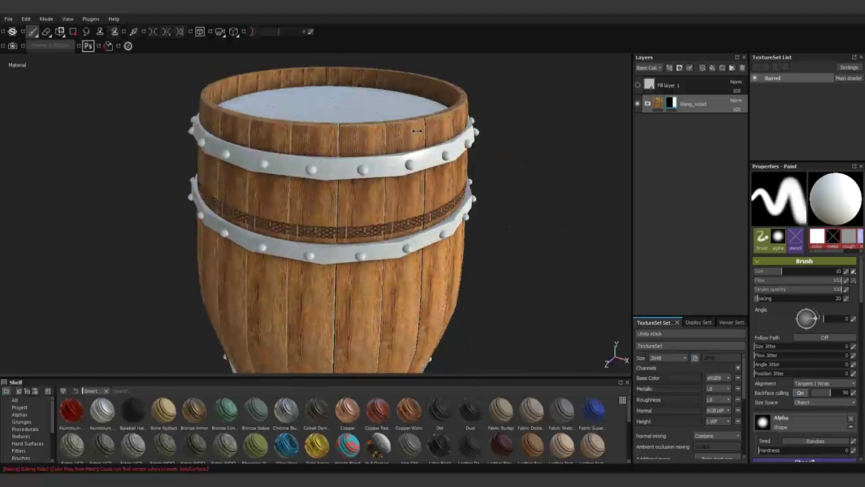
pyautogui.keyDown('alt'); pyautogui.moveTo(417, 131); pyautogui.dragTo(402, 139); pyautogui.keyUp('alt')
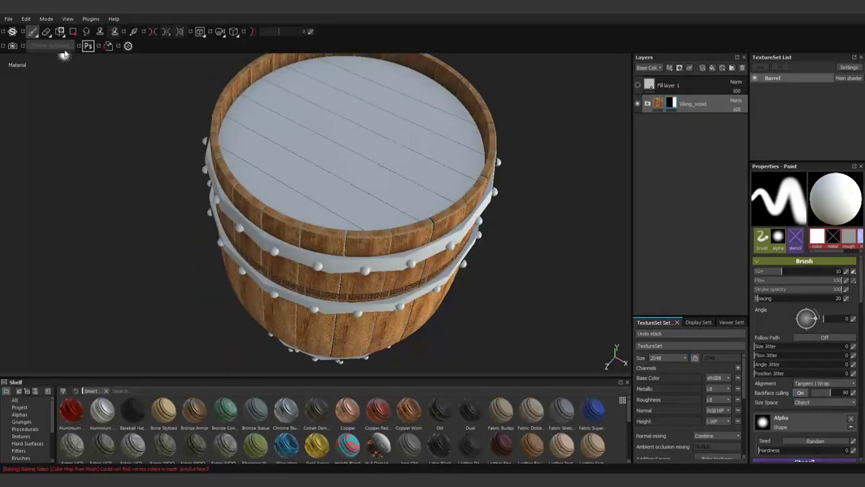
pyautogui.click(73, 31)
pyautogui.moveTo(212, 115); pyautogui.dragTo(286, 160)
pyautogui.scroll(3, 425, 168)
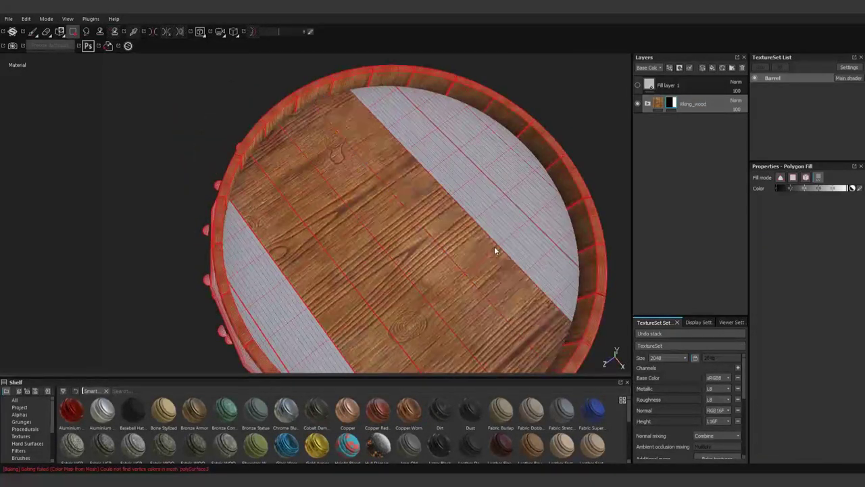
pyautogui.moveTo(494, 246)
pyautogui.mouseDown()
pyautogui.moveTo(536, 205)
pyautogui.moveTo(533, 166)
pyautogui.moveTo(295, 306)
pyautogui.moveTo(260, 337)
pyautogui.mouseUp()
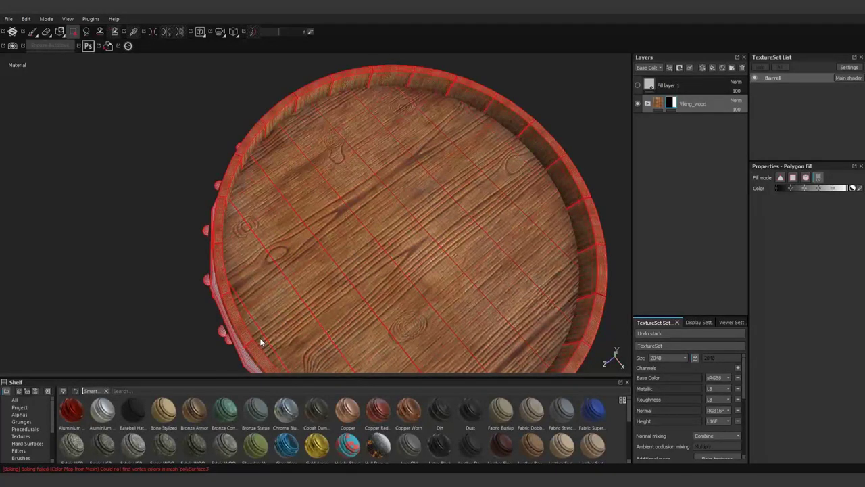
pyautogui.scroll(-2, 477, 290)
pyautogui.moveTo(477, 290)
pyautogui.keyDown('alt'); pyautogui.mouseDown()
pyautogui.moveTo(464, 286)
pyautogui.moveTo(506, 169)
pyautogui.moveTo(46, 45)
pyautogui.mouseUp(); pyautogui.keyUp('alt')
pyautogui.scroll(3, 465, 285)
pyautogui.scroll(3, 429, 298)
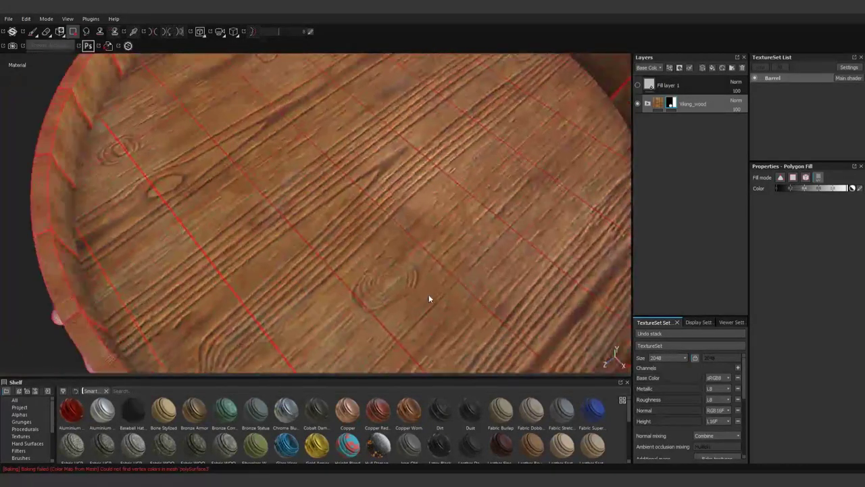
pyautogui.scroll(-3, 428, 298)
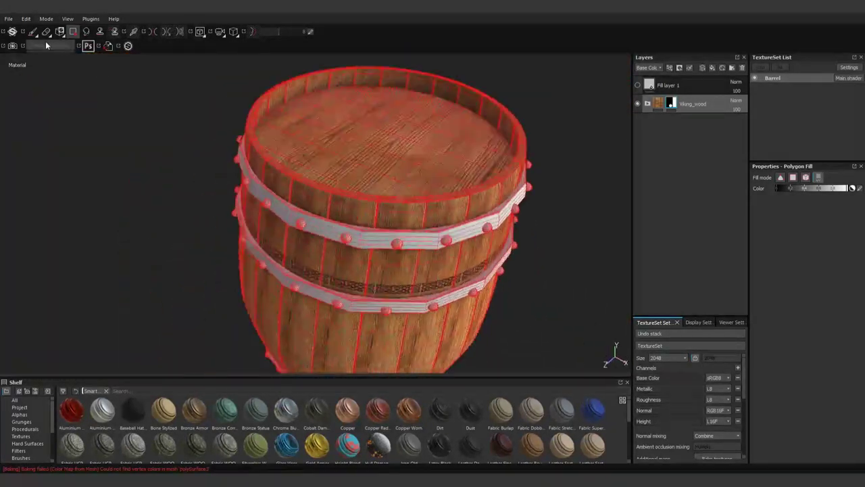
# - Return to the brush, check the lid from above, and expand the Viking_wood group
pyautogui.click(33, 31)
pyautogui.keyDown('alt'); pyautogui.moveTo(139, 83); pyautogui.dragTo(209, 160); pyautogui.keyUp('alt')
pyautogui.scroll(3, 216, 172)
pyautogui.scroll(3, 345, 170)
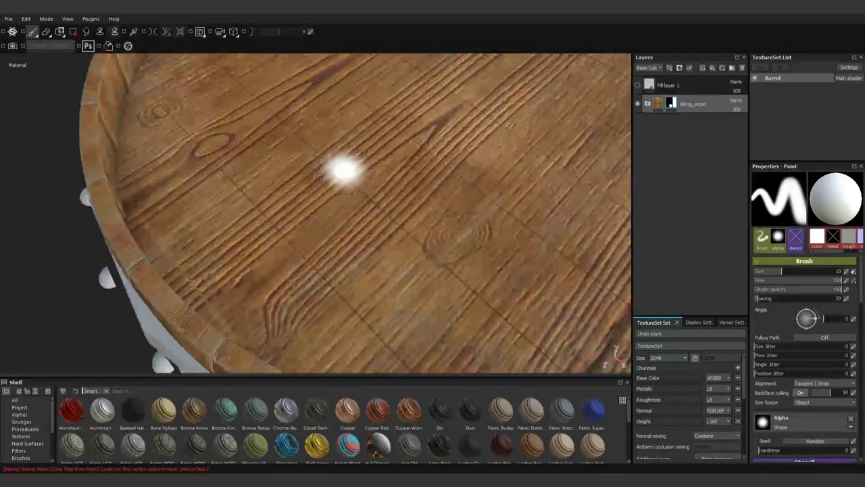
pyautogui.scroll(-2, 344, 170)
pyautogui.moveTo(345, 171)
pyautogui.keyDown('alt'); pyautogui.mouseDown()
pyautogui.moveTo(315, 296)
pyautogui.moveTo(396, 169)
pyautogui.mouseUp(); pyautogui.keyUp('alt')
pyautogui.scroll(2, 438, 265)
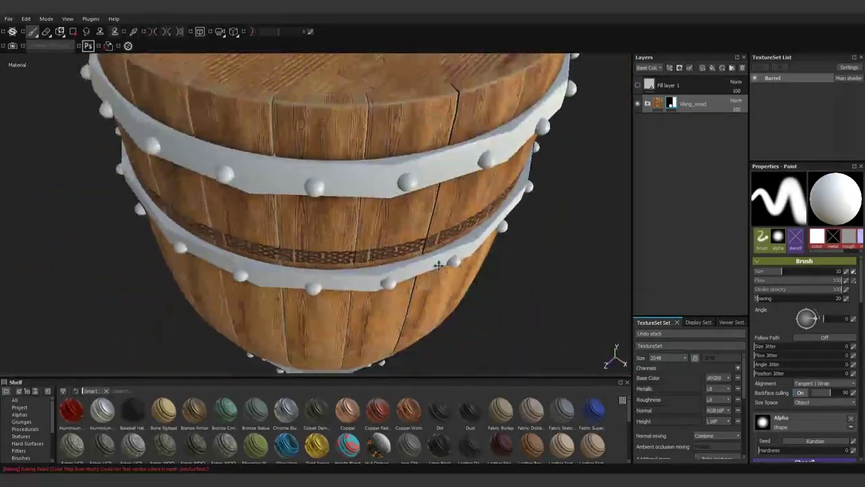
pyautogui.keyDown('alt'); pyautogui.moveTo(438, 265); pyautogui.dragTo(473, 203); pyautogui.keyUp('alt')
pyautogui.scroll(-1, 473, 203)
pyautogui.click(647, 104)
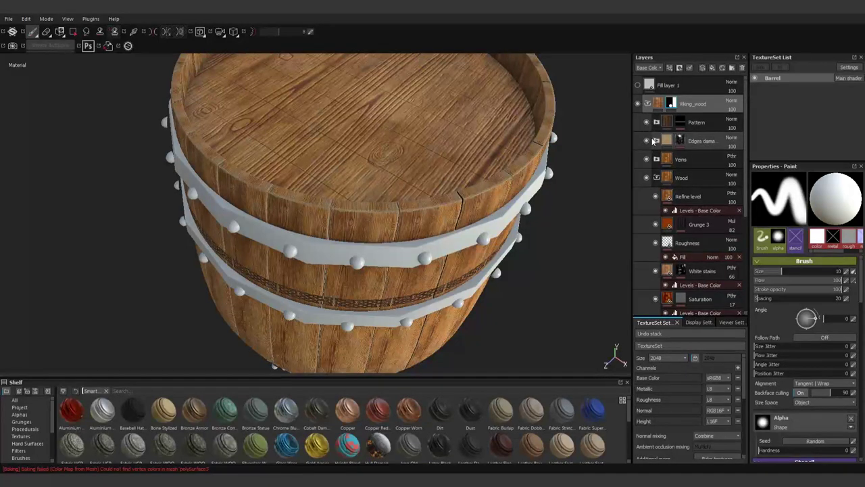
# - Toggle Viking_wood sub-layers like Pattern and Wood Fibers to compare the lid
pyautogui.moveTo(284, 203)
pyautogui.keyDown('alt'); pyautogui.mouseDown()
pyautogui.moveTo(464, 286)
pyautogui.moveTo(473, 268)
pyautogui.moveTo(473, 203)
pyautogui.mouseUp(); pyautogui.keyUp('alt')
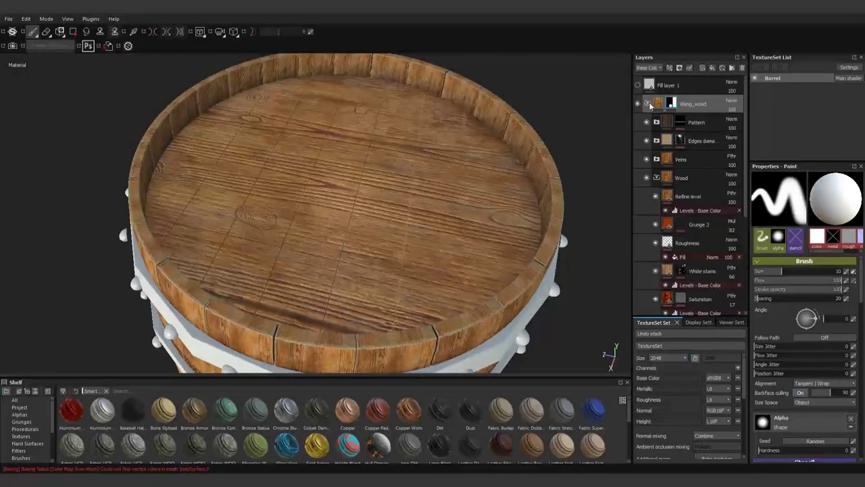
pyautogui.click(645, 142)
pyautogui.click(647, 124)
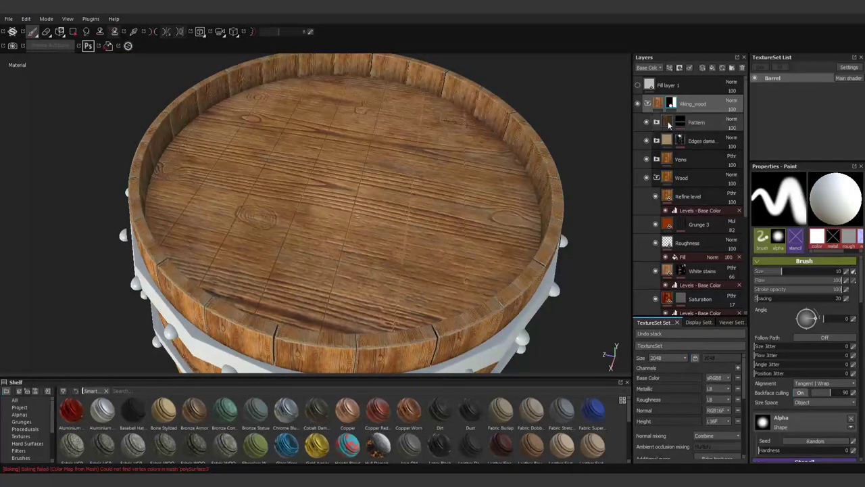
pyautogui.scroll(-5, 666, 271)
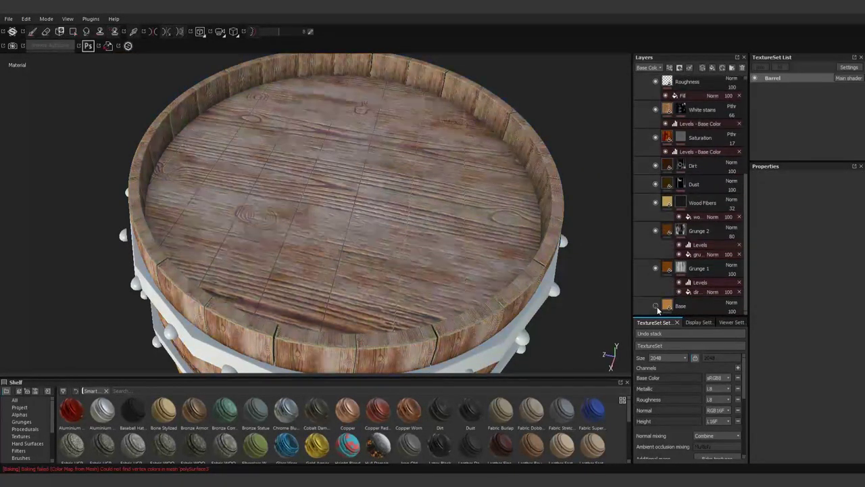
pyautogui.click(655, 269)
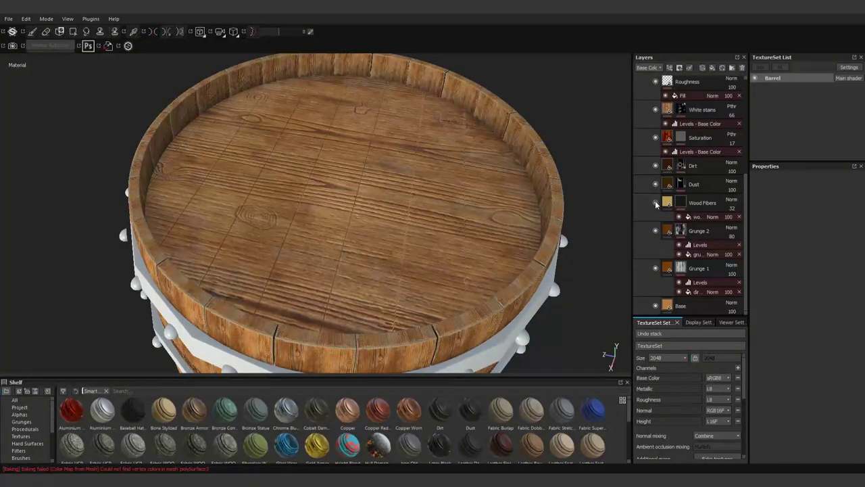
pyautogui.click(654, 205)
# - Edit the Wood Fibers layer's UV Offset and UV Rotation values
pyautogui.click(679, 214)
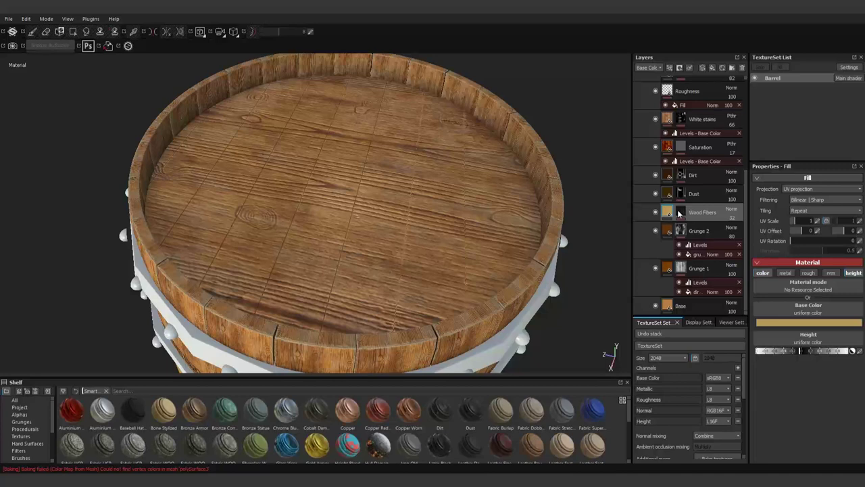
pyautogui.doubleClick(819, 232)
pyautogui.press('Return')
pyautogui.doubleClick(859, 241)
pyautogui.press('Return')
# - Check the barrel from above and delete the empty Fill layer 1
pyautogui.scroll(2, 420, 291)
pyautogui.scroll(-3, 448, 287)
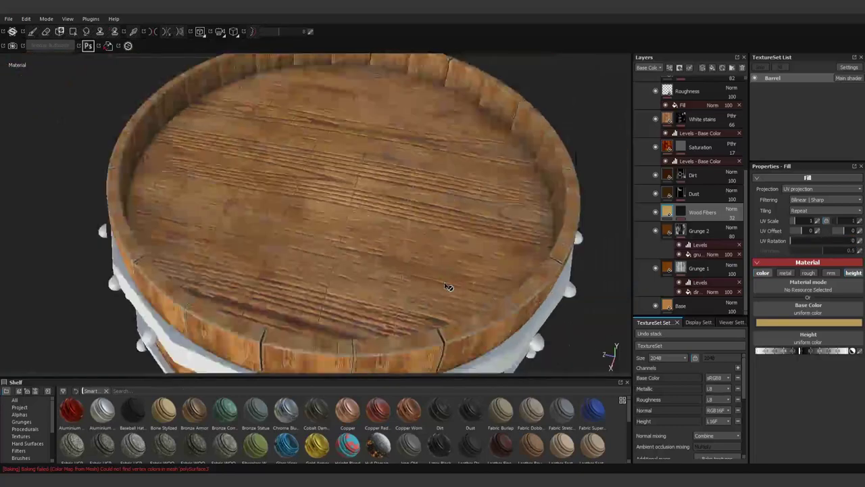
pyautogui.scroll(-3, 453, 270)
pyautogui.keyDown('alt'); pyautogui.moveTo(455, 257); pyautogui.dragTo(415, 223); pyautogui.keyUp('alt')
pyautogui.scroll(2, 415, 223)
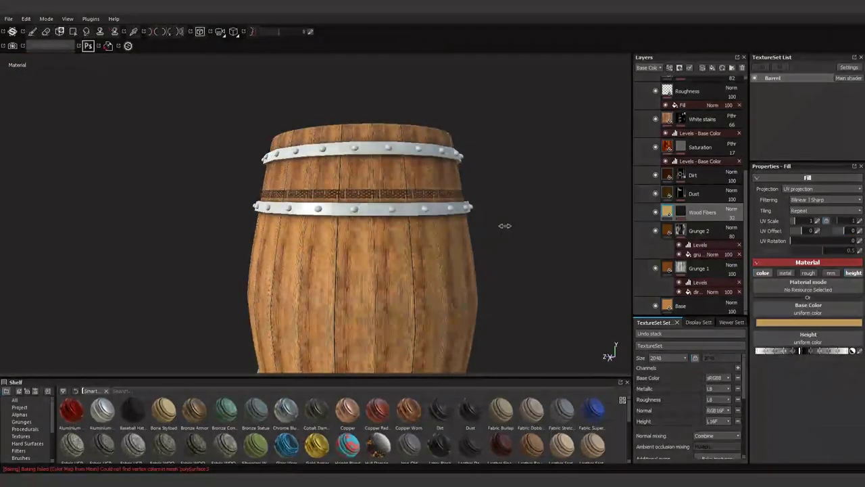
pyautogui.moveTo(503, 223)
pyautogui.keyDown('alt'); pyautogui.mouseDown()
pyautogui.moveTo(587, 245)
pyautogui.moveTo(476, 190)
pyautogui.mouseUp(); pyautogui.keyUp('alt')
pyautogui.scroll(3, 588, 245)
pyautogui.scroll(-2, 371, 210)
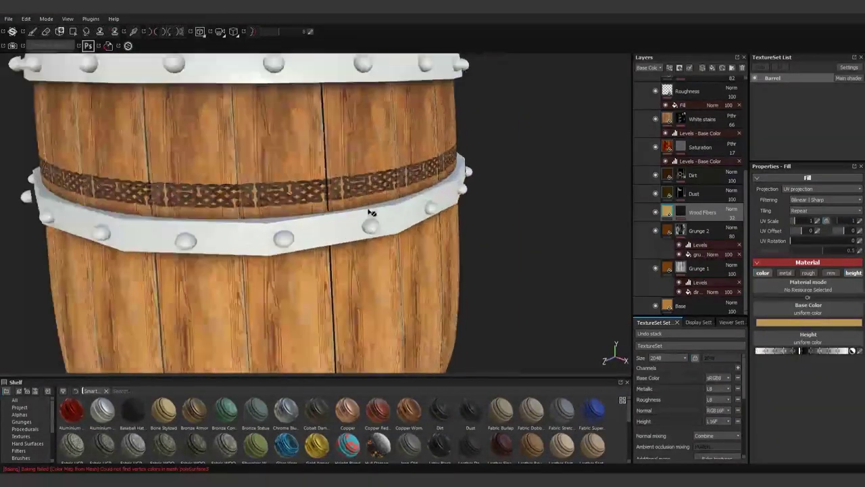
pyautogui.scroll(-2, 365, 246)
pyautogui.scroll(-2, 435, 150)
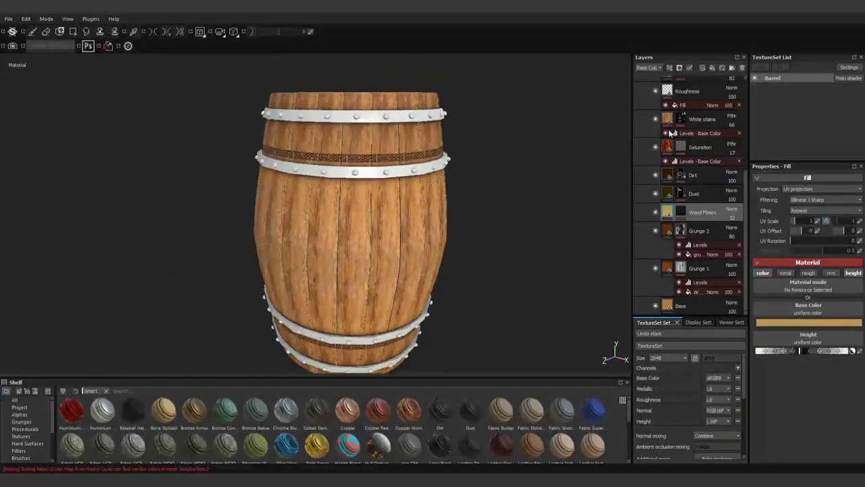
pyautogui.moveTo(461, 121)
pyautogui.keyDown('alt'); pyautogui.mouseDown()
pyautogui.moveTo(470, 171)
pyautogui.moveTo(487, 156)
pyautogui.mouseUp(); pyautogui.keyUp('alt')
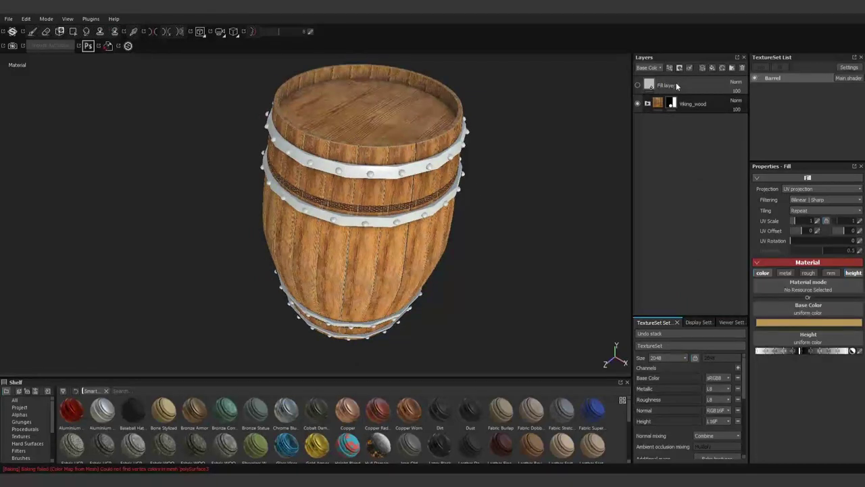
pyautogui.press('Delete')
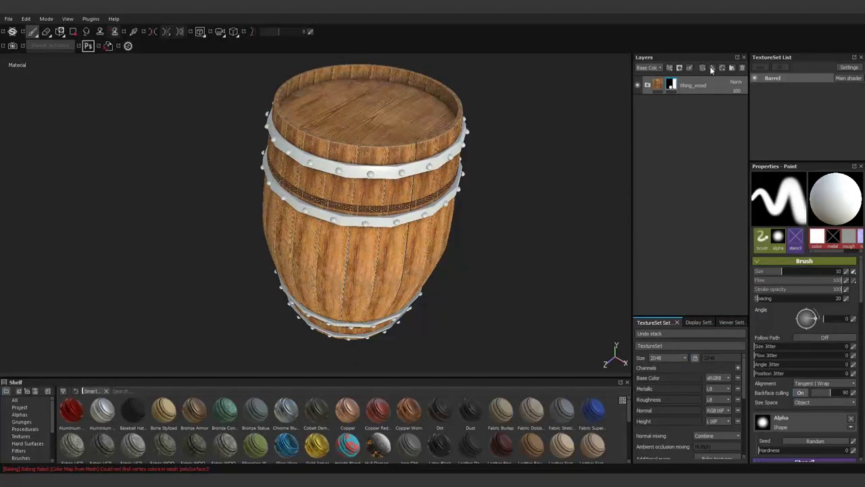
# - Add the Steel Painted smart material above viking_wood
pyautogui.click(711, 70)
pyautogui.moveTo(411, 376); pyautogui.dragTo(405, 243)
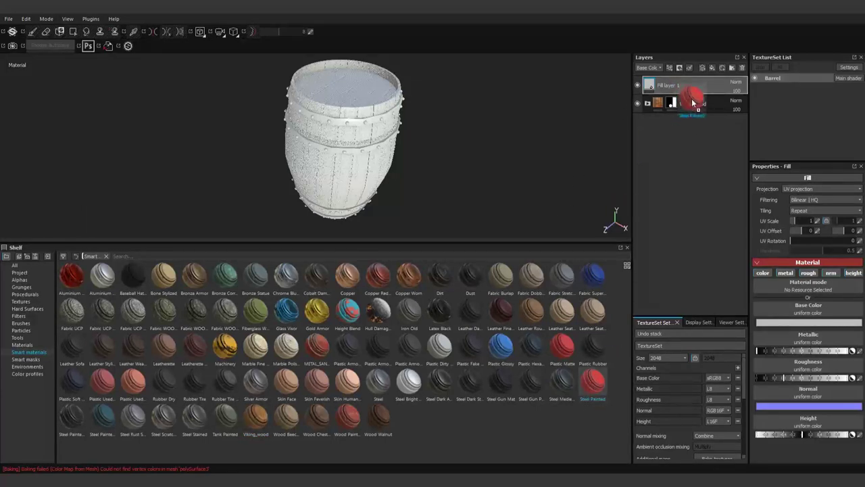
pyautogui.moveTo(653, 143); pyautogui.dragTo(677, 83)
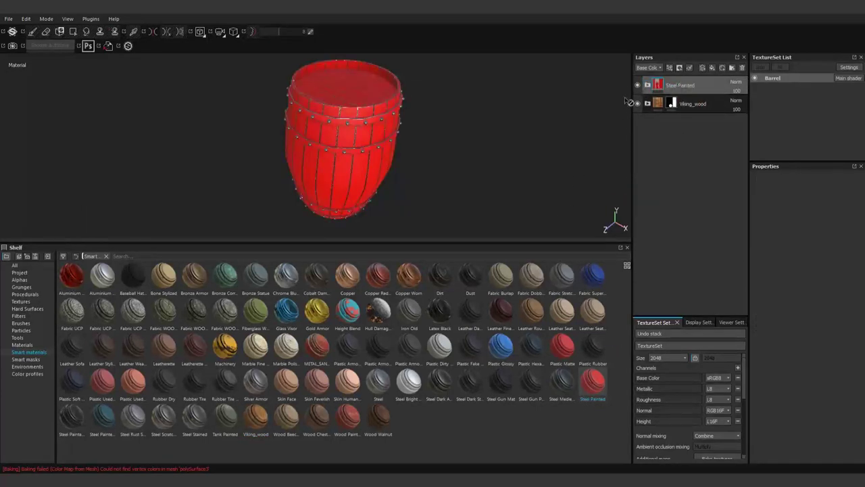
pyautogui.moveTo(386, 242); pyautogui.dragTo(388, 409)
pyautogui.scroll(3, 395, 272)
pyautogui.scroll(-2, 395, 273)
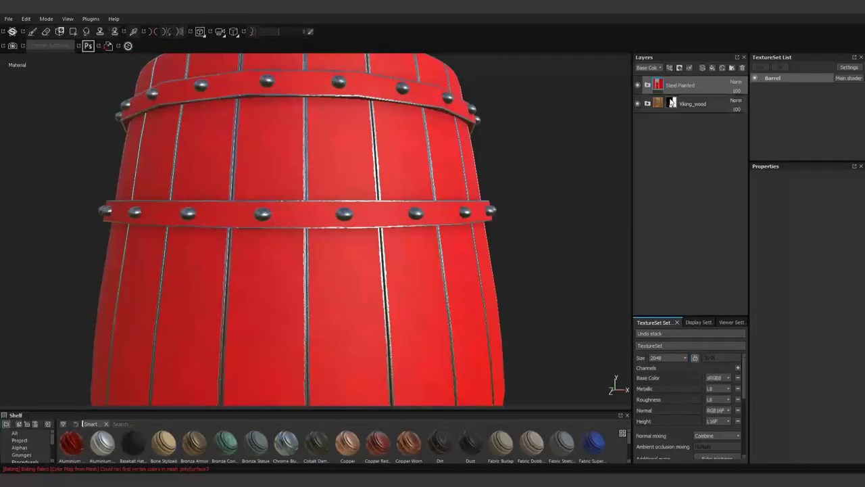
# - Give Steel Painted a black mask and polygon-fill both metal bands to show it
pyautogui.click(688, 68)
pyautogui.click(73, 31)
pyautogui.click(242, 91)
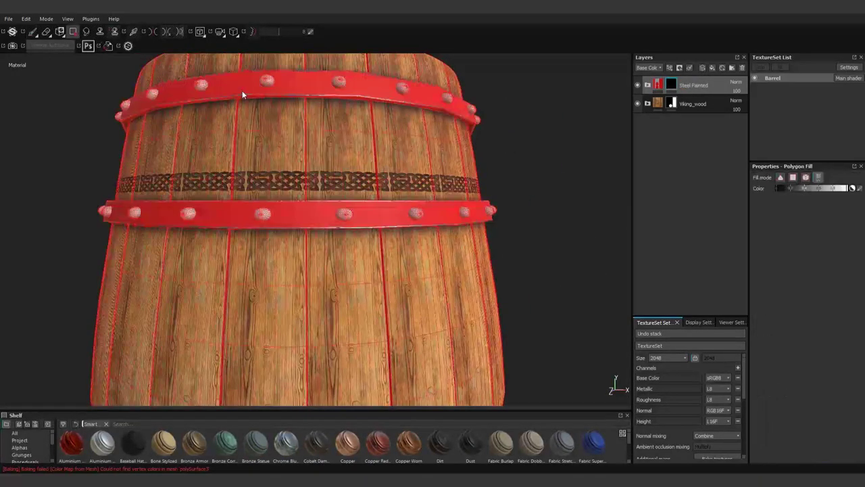
pyautogui.scroll(-4, 361, 239)
pyautogui.scroll(-3, 360, 329)
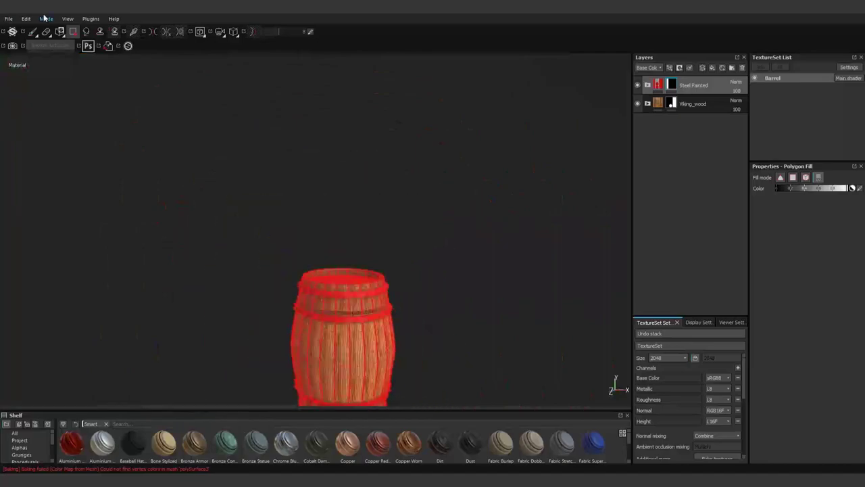
pyautogui.press('1')
pyautogui.scroll(3, 465, 309)
pyautogui.scroll(1, 472, 311)
pyautogui.scroll(2, 448, 266)
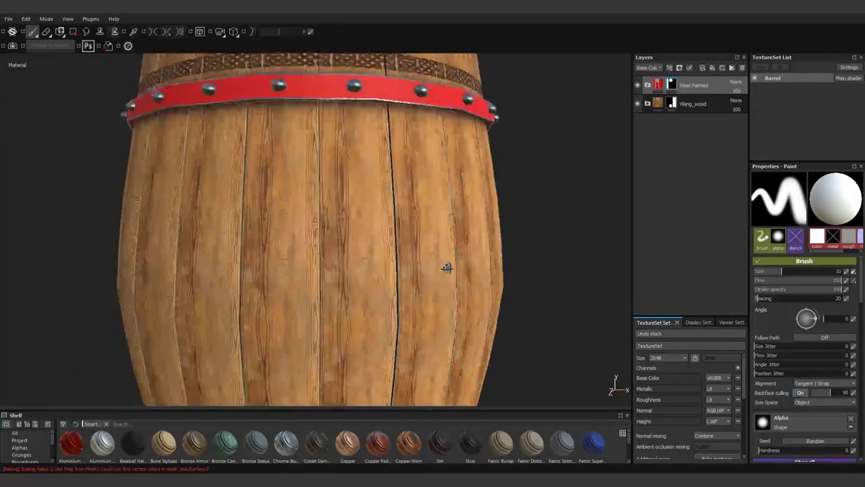
pyautogui.scroll(-2, 456, 263)
pyautogui.scroll(2, 456, 263)
pyautogui.scroll(-2, 514, 148)
# - Darken the Steel Painted Paint layer's base colour to a near-black dark red
pyautogui.moveTo(513, 148)
pyautogui.keyDown('alt'); pyautogui.mouseDown()
pyautogui.moveTo(489, 245)
pyautogui.moveTo(415, 240)
pyautogui.mouseUp(); pyautogui.keyUp('alt')
pyautogui.scroll(2, 415, 241)
pyautogui.click(648, 85)
pyautogui.click(696, 103)
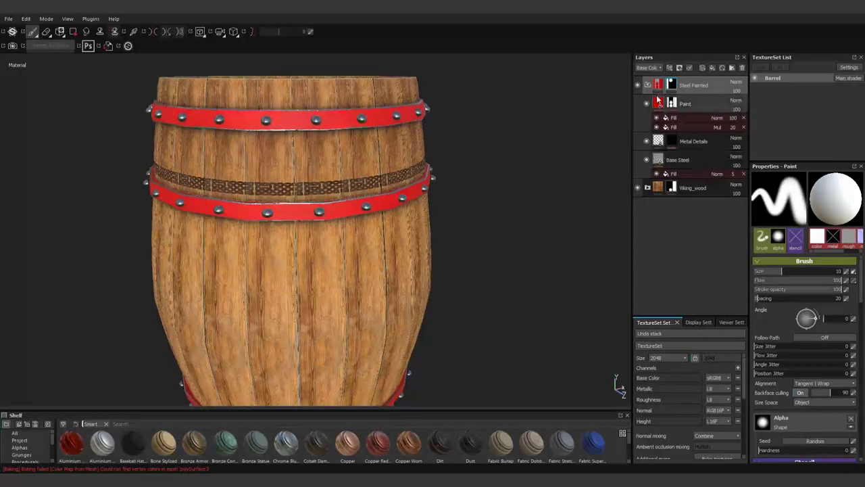
pyautogui.moveTo(791, 324); pyautogui.dragTo(782, 355)
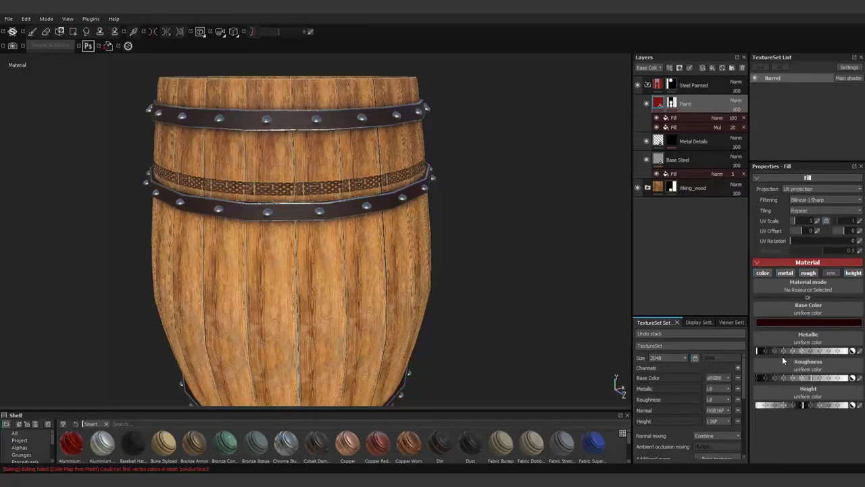
pyautogui.scroll(3, 250, 167)
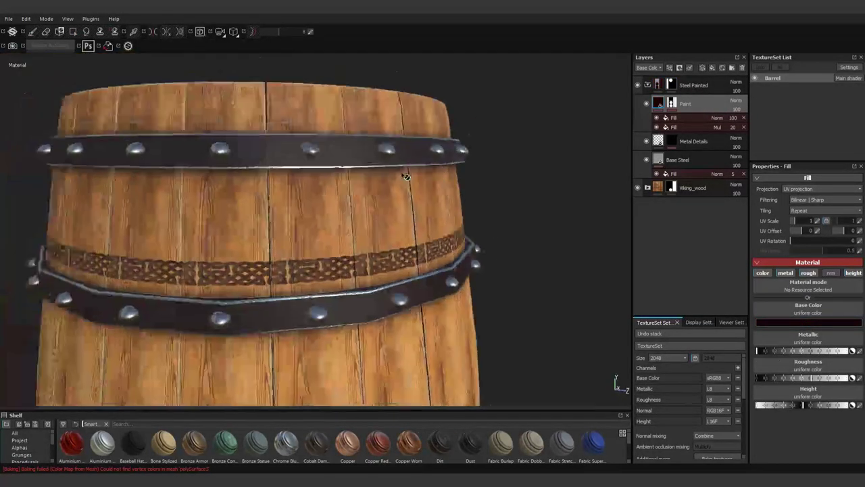
pyautogui.scroll(2, 403, 174)
pyautogui.scroll(3, 351, 171)
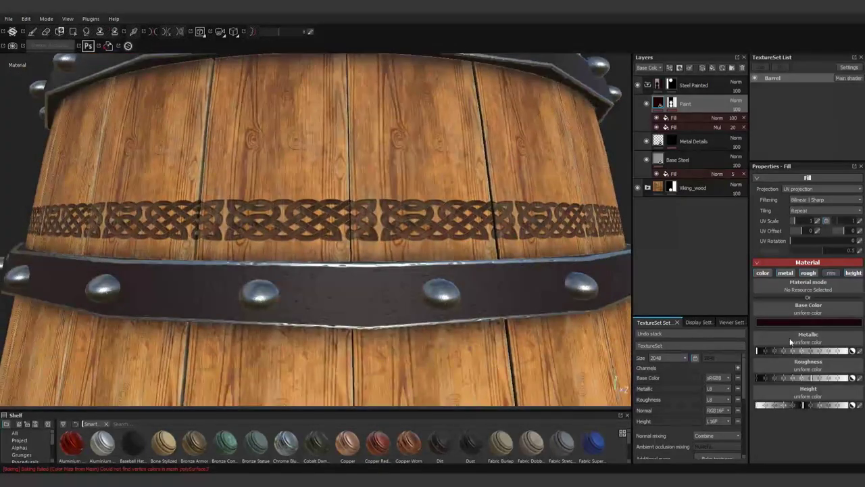
pyautogui.scroll(-5, 429, 264)
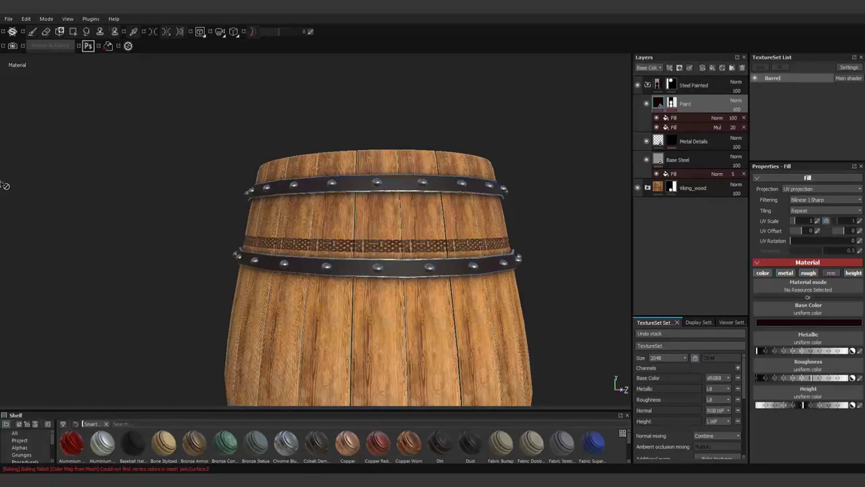
pyautogui.moveTo(511, 242)
pyautogui.keyDown('alt'); pyautogui.mouseDown()
pyautogui.moveTo(534, 368)
pyautogui.moveTo(434, 253)
pyautogui.moveTo(420, 182)
pyautogui.mouseUp(); pyautogui.keyUp('alt')
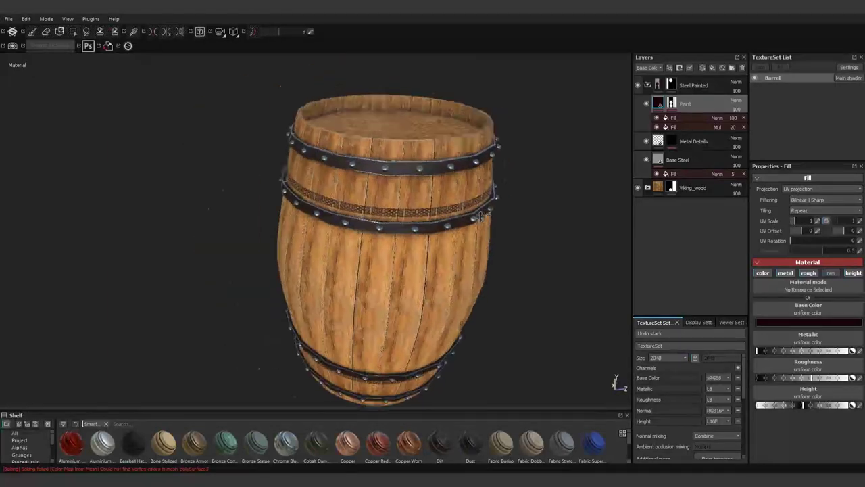
# - Preview the barrel in an Iray render with sky and hills, then return to painting
pyautogui.click(12, 46)
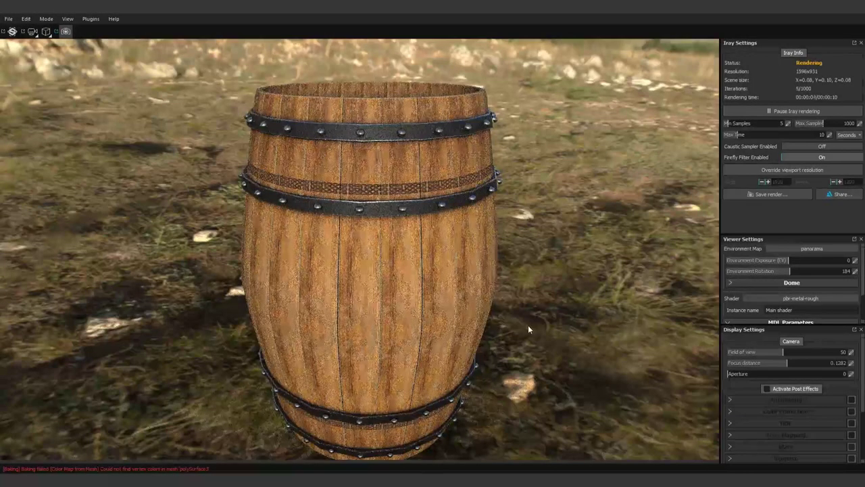
pyautogui.keyDown('alt'); pyautogui.moveTo(527, 329); pyautogui.dragTo(512, 218); pyautogui.keyUp('alt')
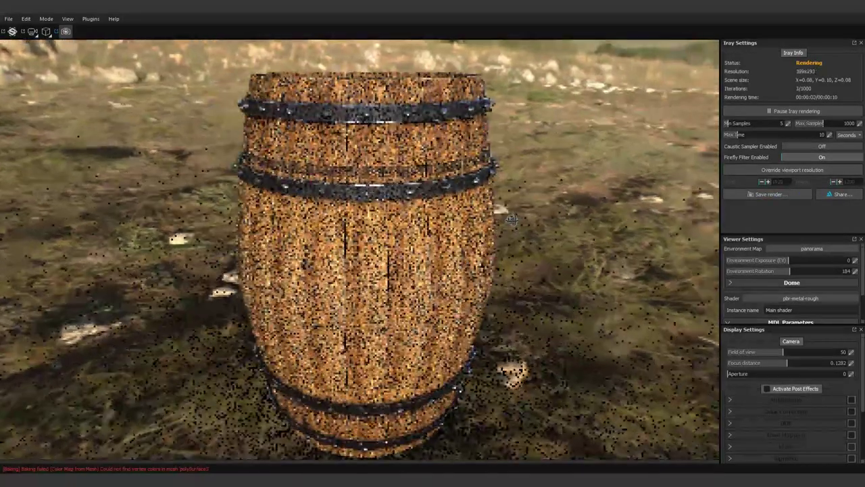
pyautogui.scroll(2, 482, 209)
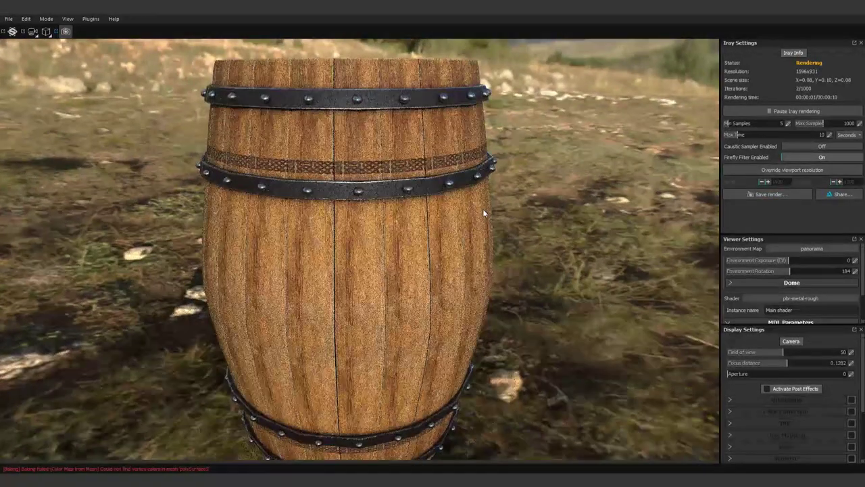
pyautogui.scroll(-2, 476, 245)
pyautogui.keyDown('alt'); pyautogui.moveTo(500, 223); pyautogui.dragTo(500, 250); pyautogui.keyUp('alt')
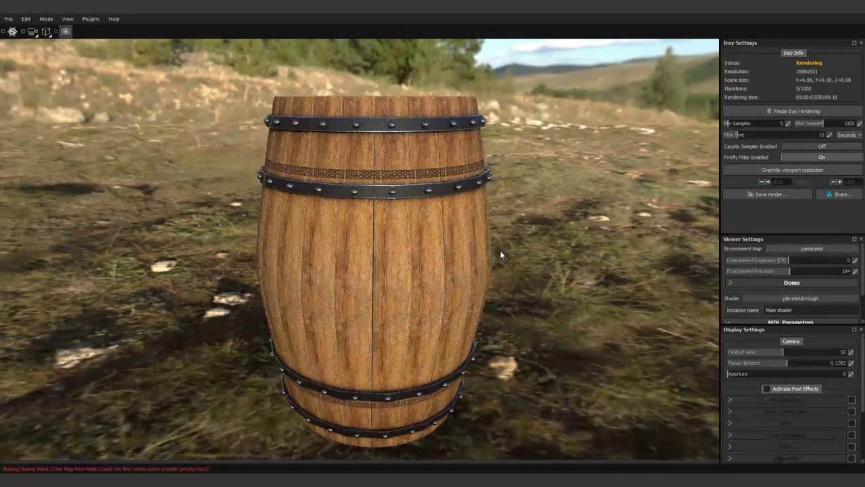
pyautogui.click(65, 31)
pyautogui.moveTo(450, 415); pyautogui.dragTo(450, 260)
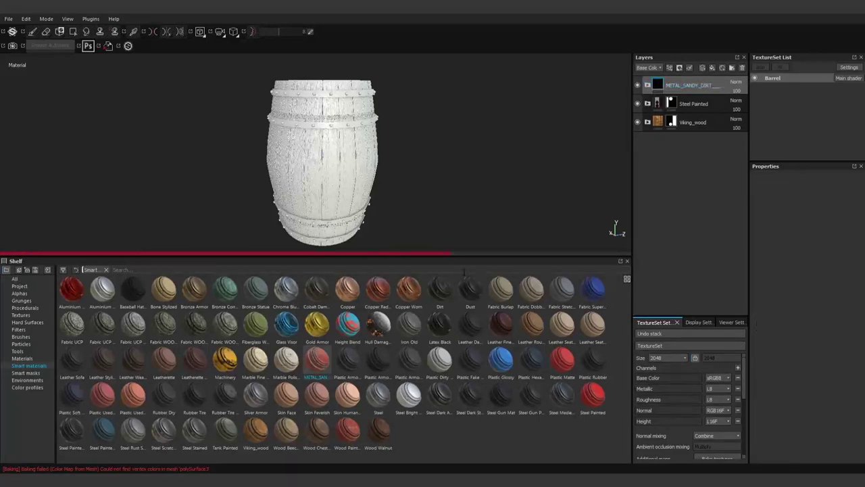
# - Toggle the METAL_SANDY_DIRT layer on and off to compare it on the barrel
pyautogui.moveTo(458, 261); pyautogui.dragTo(459, 414)
pyautogui.scroll(5, 432, 291)
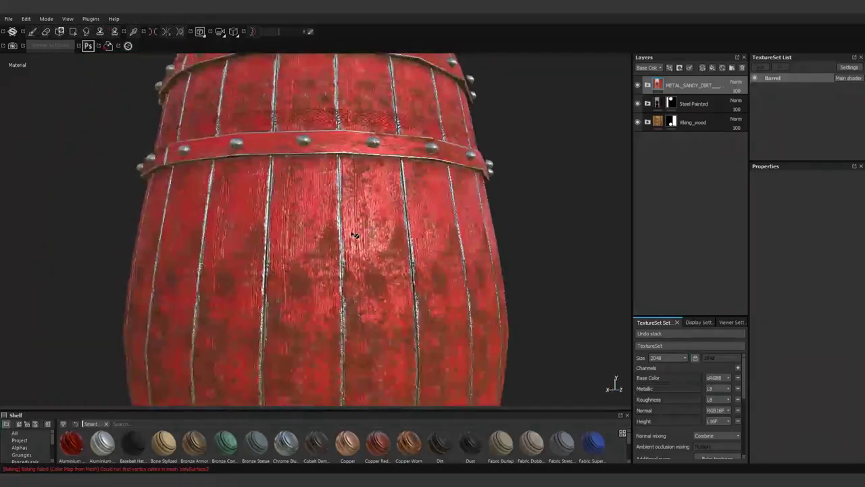
pyautogui.keyDown('alt'); pyautogui.moveTo(433, 290); pyautogui.dragTo(433, 257); pyautogui.keyUp('alt')
pyautogui.scroll(5, 434, 290)
pyautogui.click(637, 85)
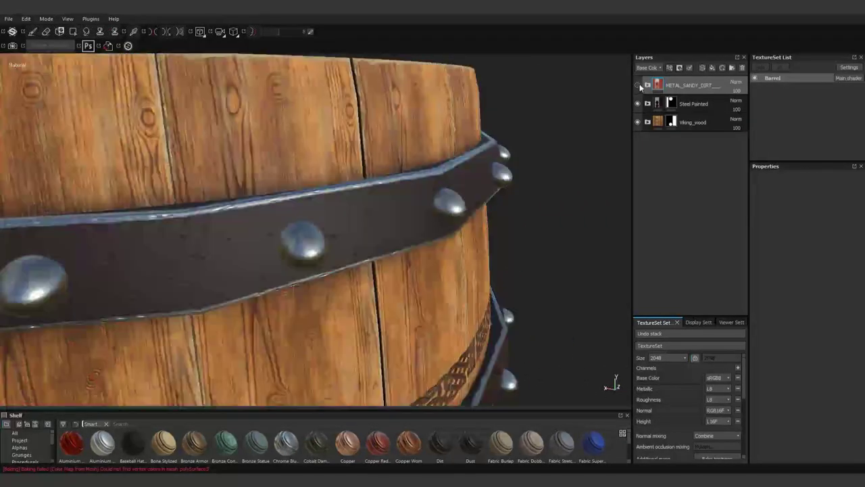
pyautogui.click(637, 84)
pyautogui.click(637, 84)
pyautogui.click(637, 85)
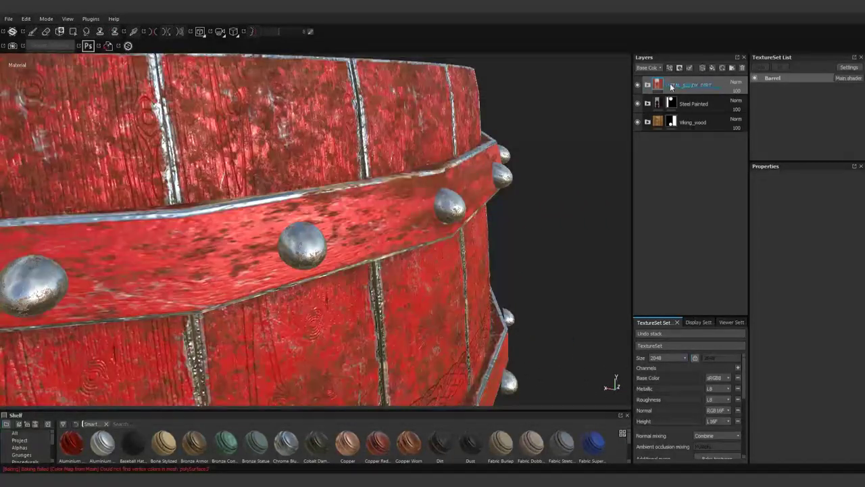
# - Add a black mask to the sandy metal layer and try Polygon Fill mode
pyautogui.press('1')
pyautogui.click(73, 31)
pyautogui.press('f')
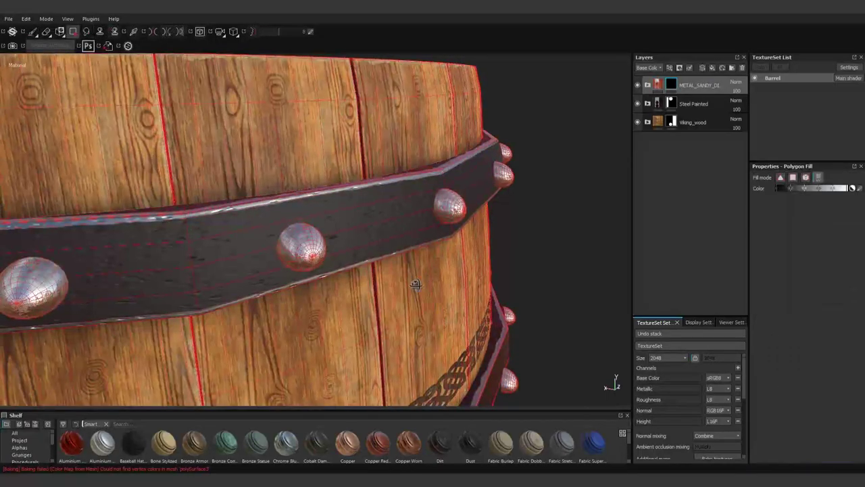
pyautogui.click(33, 31)
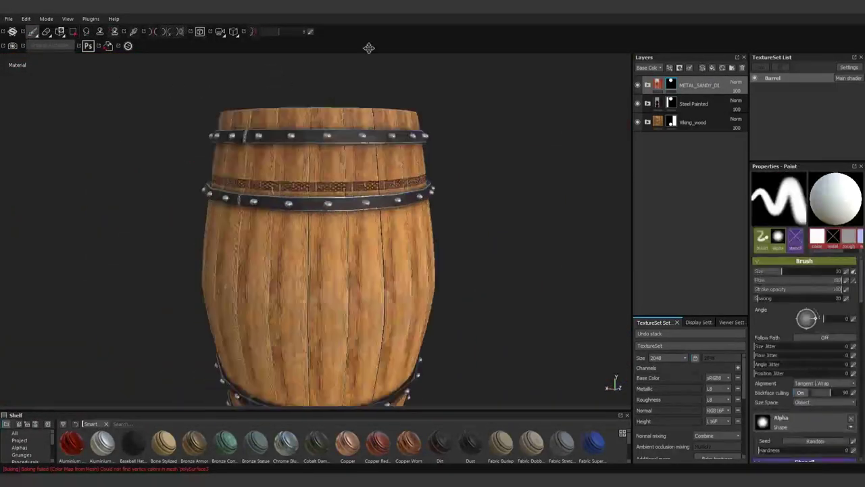
pyautogui.scroll(3, 318, 230)
# - Remove the METAL_SANDY_DIRT layers, leaving Steel Painted over viking_wood
pyautogui.click(667, 104)
pyautogui.hotkey('ctrl', 'z')
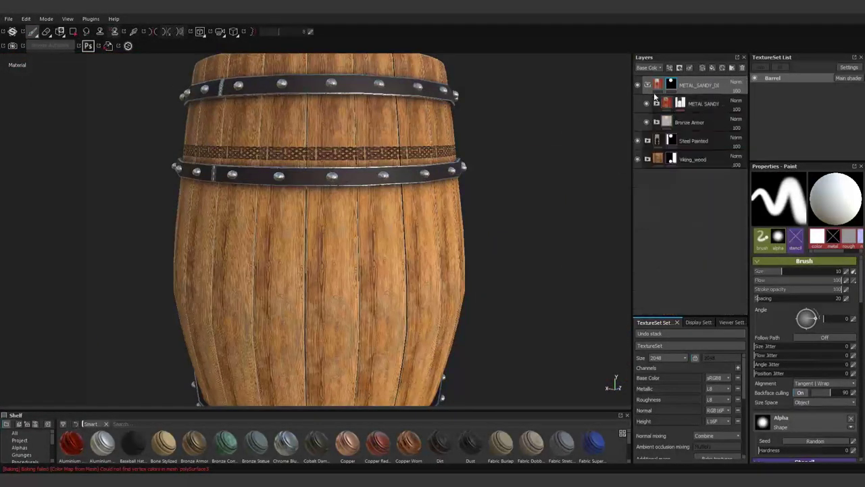
pyautogui.hotkey('ctrl', 'z')
pyautogui.hotkey('ctrl', 'z')
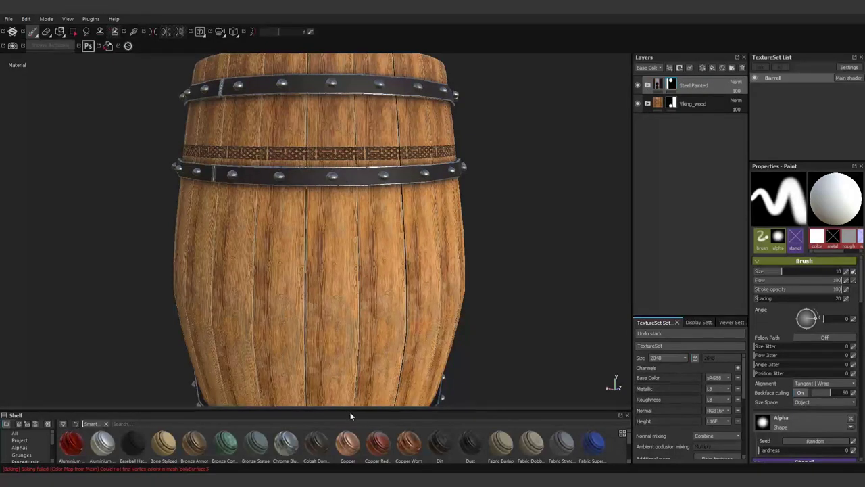
pyautogui.moveTo(350, 416); pyautogui.dragTo(350, 243)
# - Add a fill layer with the Rust Fine material and a black mask
pyautogui.click(21, 339)
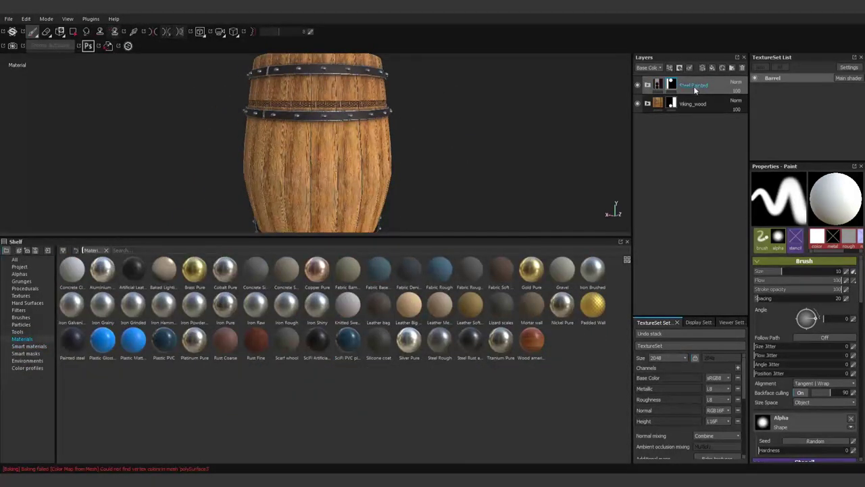
pyautogui.click(712, 68)
pyautogui.click(254, 342)
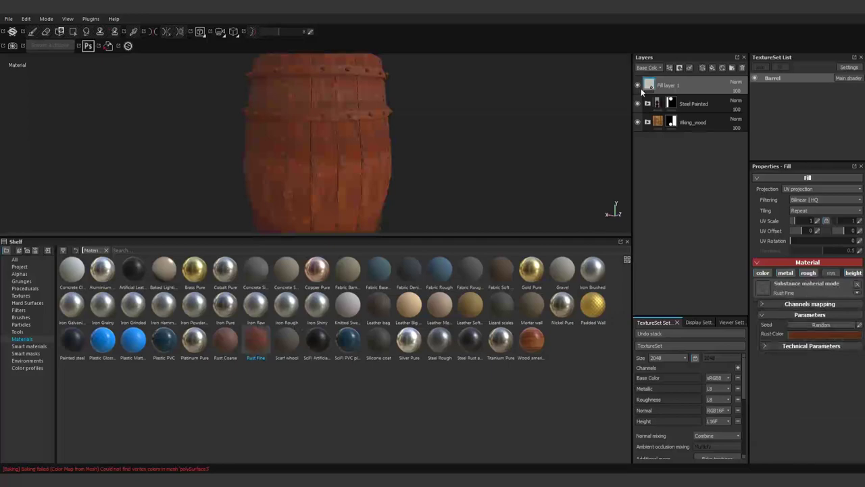
pyautogui.click(680, 88)
# - Try Polygon Fill on the rivets while orbiting around the barrel's upper band
pyautogui.click(73, 31)
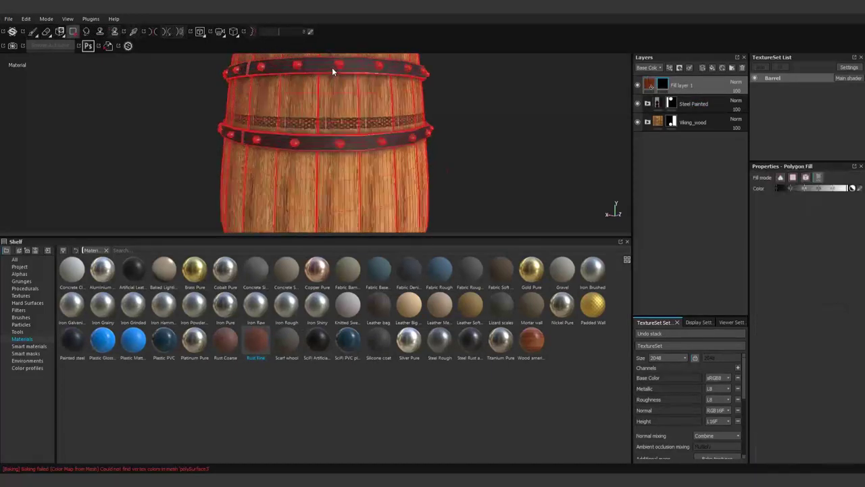
pyautogui.scroll(3, 332, 67)
pyautogui.press('1')
pyautogui.moveTo(452, 238); pyautogui.dragTo(452, 410)
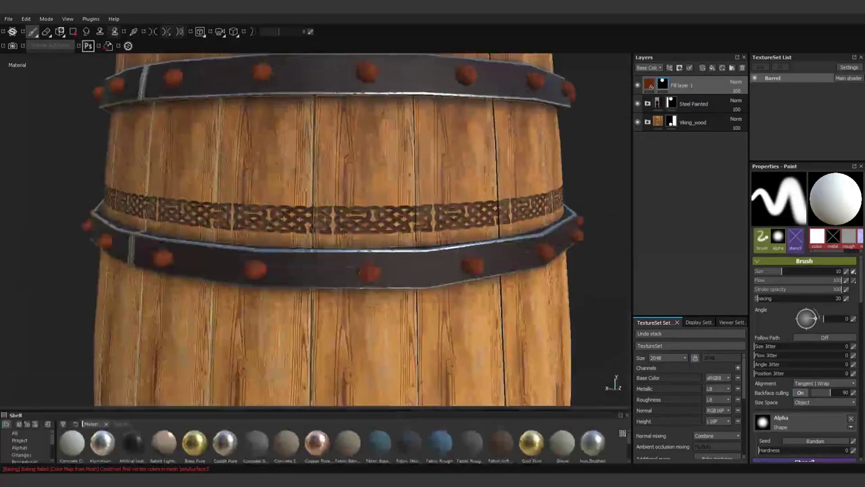
pyautogui.scroll(-5, 415, 237)
pyautogui.scroll(3, 415, 238)
pyautogui.keyDown('alt'); pyautogui.moveTo(304, 219); pyautogui.dragTo(384, 247); pyautogui.keyUp('alt')
pyautogui.scroll(5, 383, 248)
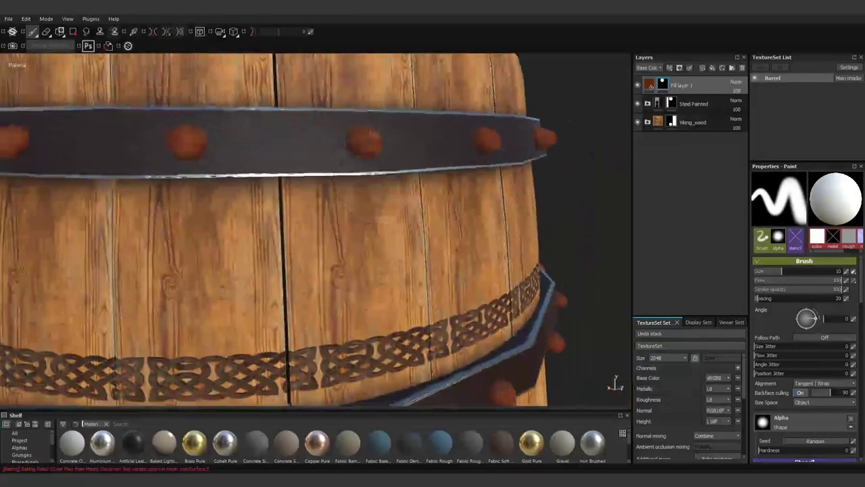
# - Delete the Rust Fine fill layer from the stack
pyautogui.click(649, 84)
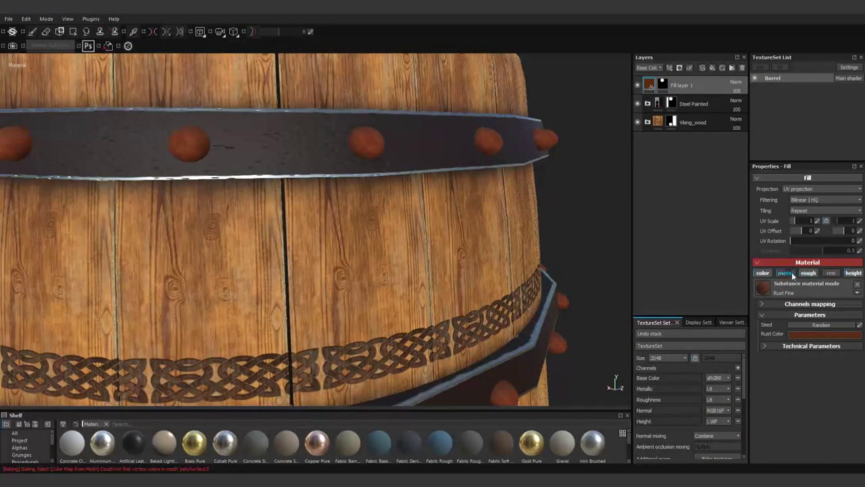
pyautogui.press('f')
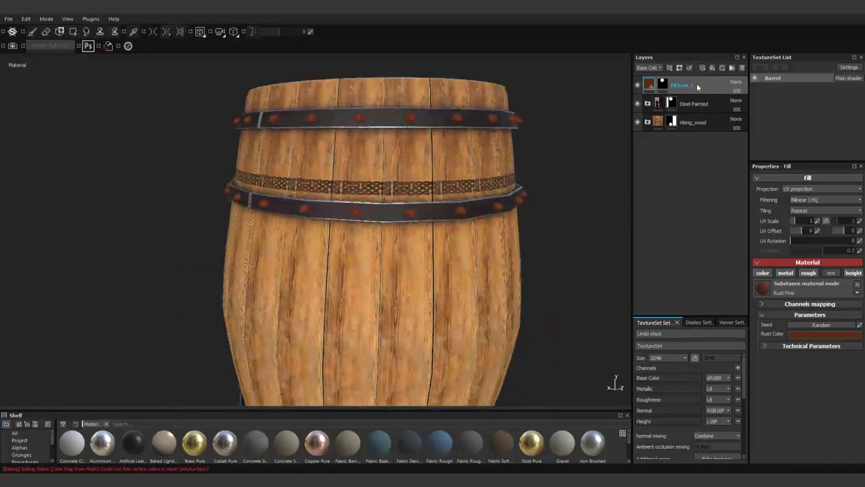
pyautogui.press('Delete')
pyautogui.moveTo(395, 409); pyautogui.dragTo(396, 187)
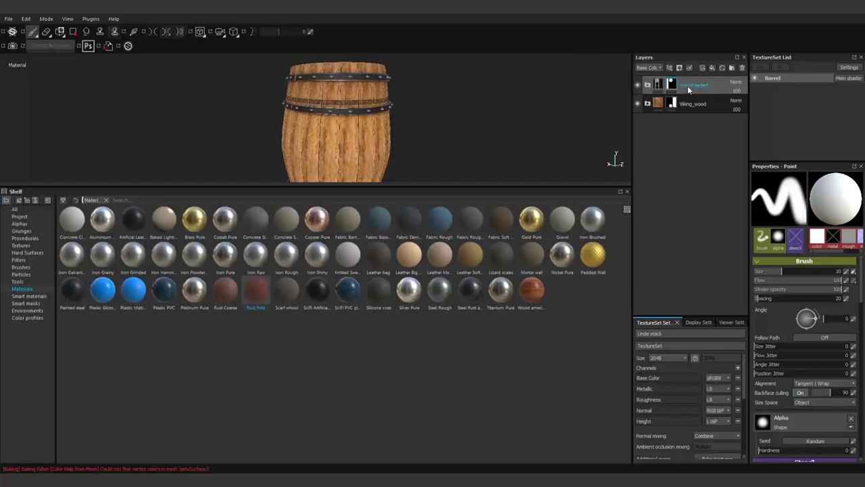
# - Add a fill layer with Steel Rough and try different steel colours
pyautogui.click(712, 68)
pyautogui.click(438, 290)
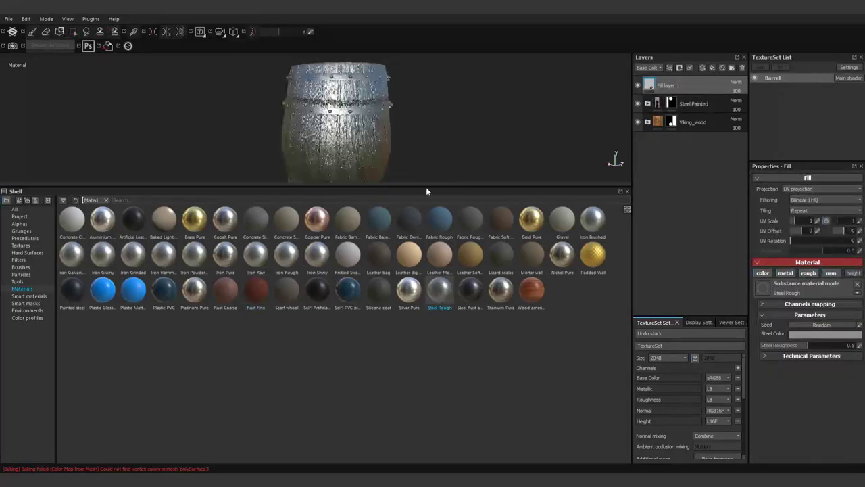
pyautogui.moveTo(426, 187); pyautogui.dragTo(425, 399)
pyautogui.scroll(3, 328, 144)
pyautogui.scroll(3, 328, 143)
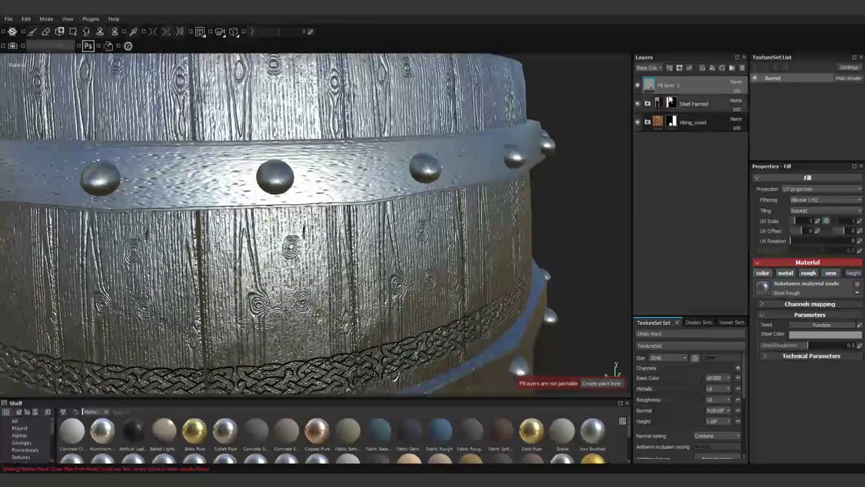
pyautogui.moveTo(792, 336)
pyautogui.mouseDown()
pyautogui.moveTo(805, 316)
pyautogui.moveTo(841, 341)
pyautogui.mouseUp()
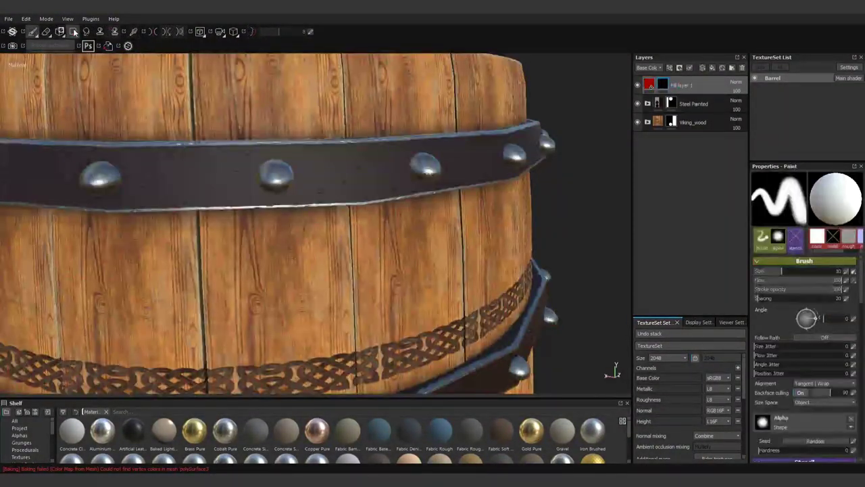
# - Mask the Steel Rough fill black and polygon-fill the rivets
pyautogui.click(73, 31)
pyautogui.click(32, 31)
pyautogui.scroll(-3, 279, 189)
pyautogui.scroll(-3, 279, 190)
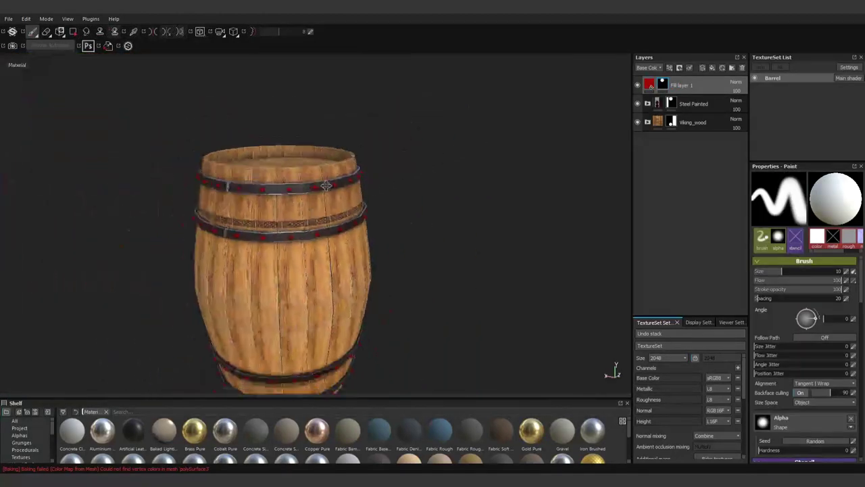
pyautogui.scroll(2, 428, 139)
pyautogui.scroll(2, 469, 162)
pyautogui.keyDown('shift'); pyautogui.moveTo(470, 162); pyautogui.dragTo(450, 147, button='right'); pyautogui.keyUp('shift')
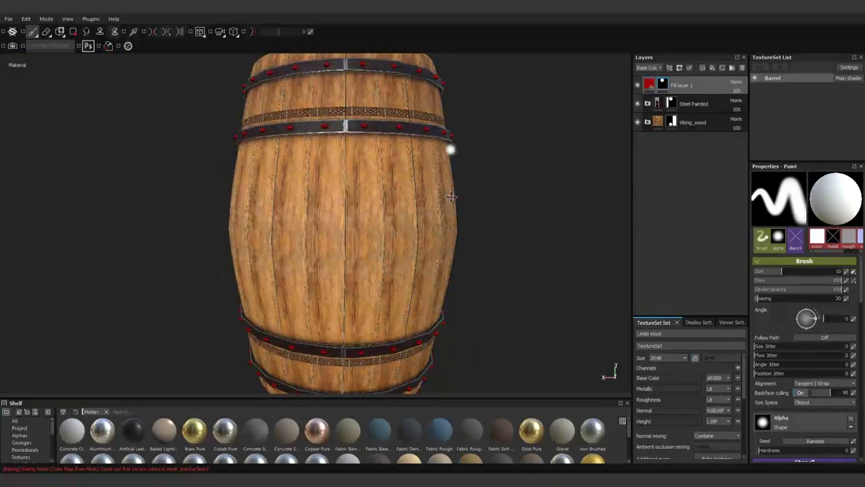
pyautogui.scroll(5, 450, 146)
# - Change the Steel Color of the rivets' Steel Rough fill layer
pyautogui.click(653, 81)
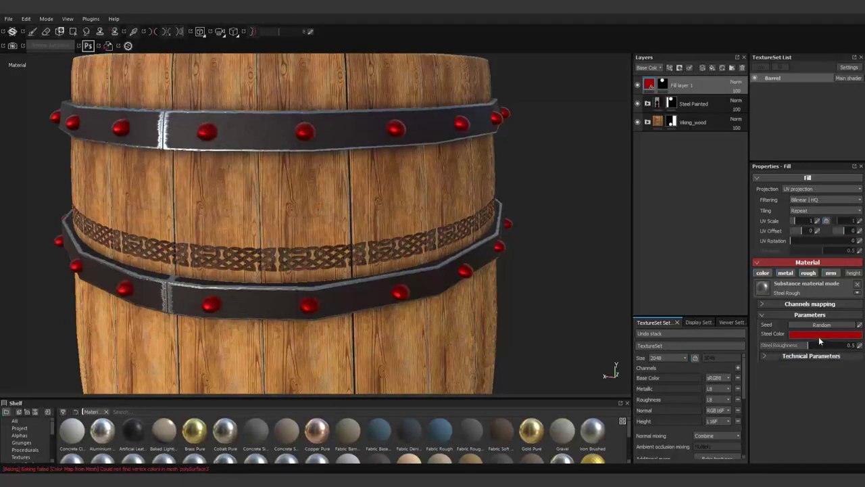
pyautogui.click(795, 333)
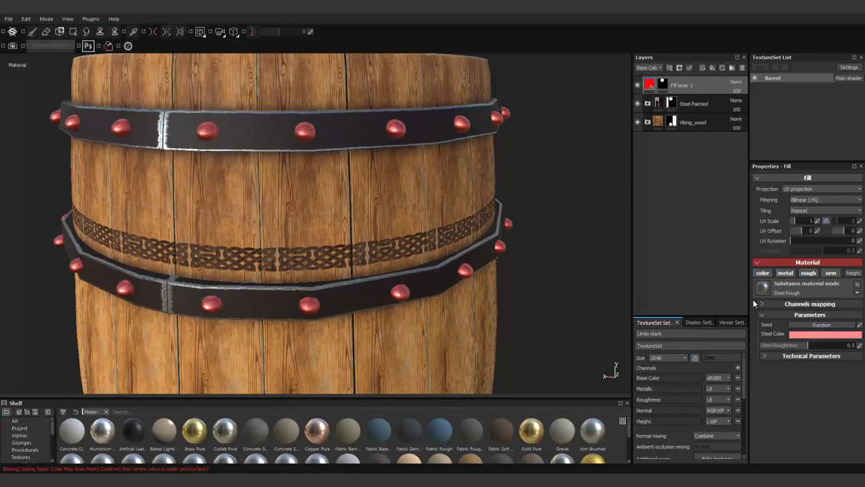
pyautogui.click(559, 263)
pyautogui.scroll(-5, 507, 271)
# - Orbit around the barrel to check the silver rivets and the lid
pyautogui.keyDown('alt'); pyautogui.moveTo(508, 271); pyautogui.dragTo(438, 151); pyautogui.keyUp('alt')
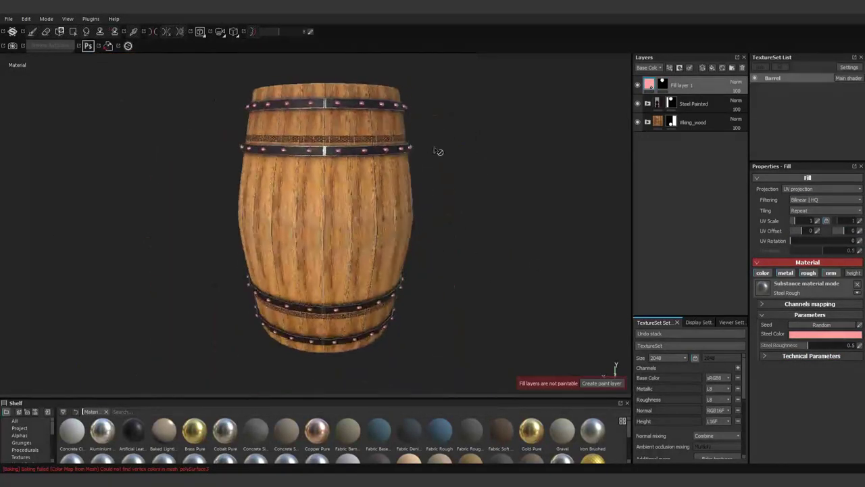
pyautogui.scroll(2, 505, 205)
pyautogui.keyDown('alt'); pyautogui.moveTo(469, 205); pyautogui.dragTo(420, 258); pyautogui.keyUp('alt')
pyautogui.scroll(2, 420, 257)
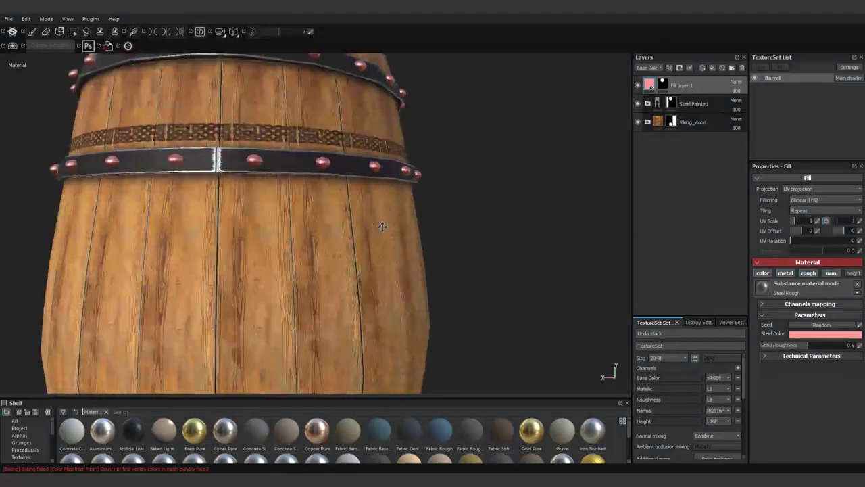
pyautogui.moveTo(381, 226)
pyautogui.keyDown('alt'); pyautogui.mouseDown()
pyautogui.moveTo(411, 207)
pyautogui.moveTo(428, 214)
pyautogui.mouseUp(); pyautogui.keyUp('alt')
pyautogui.scroll(-3, 372, 215)
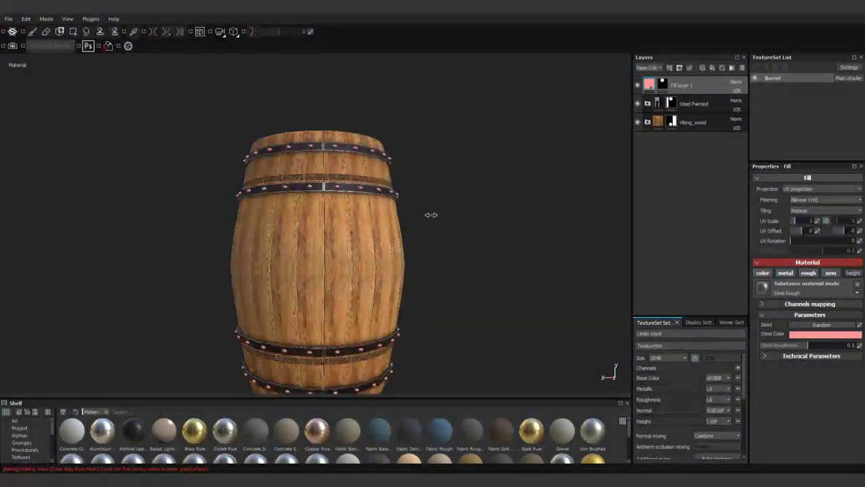
pyautogui.moveTo(429, 214)
pyautogui.keyDown('shift'); pyautogui.mouseDown(button='right')
pyautogui.moveTo(503, 218)
pyautogui.moveTo(409, 227)
pyautogui.mouseUp(button='right'); pyautogui.keyUp('shift')
pyautogui.moveTo(410, 227)
pyautogui.keyDown('alt'); pyautogui.mouseDown()
pyautogui.moveTo(421, 261)
pyautogui.moveTo(448, 261)
pyautogui.mouseUp(); pyautogui.keyUp('alt')
pyautogui.scroll(2, 421, 261)
pyautogui.scroll(3, 338, 181)
pyautogui.scroll(2, 338, 181)
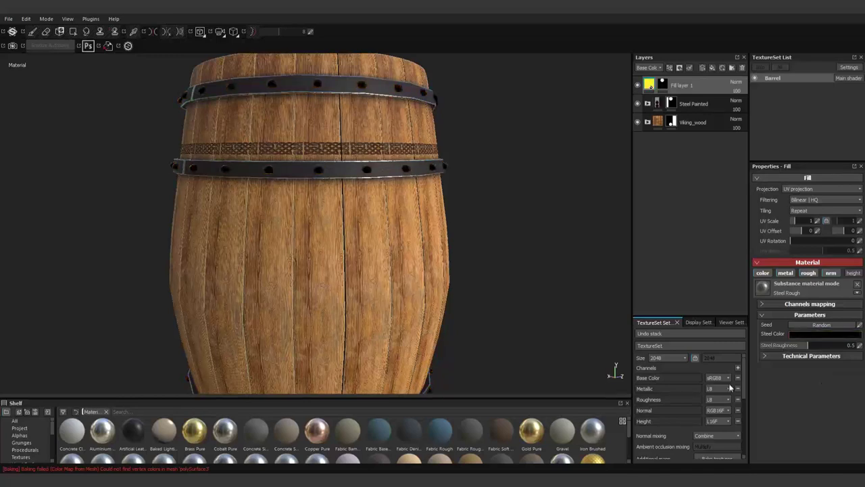
pyautogui.scroll(-3, 353, 251)
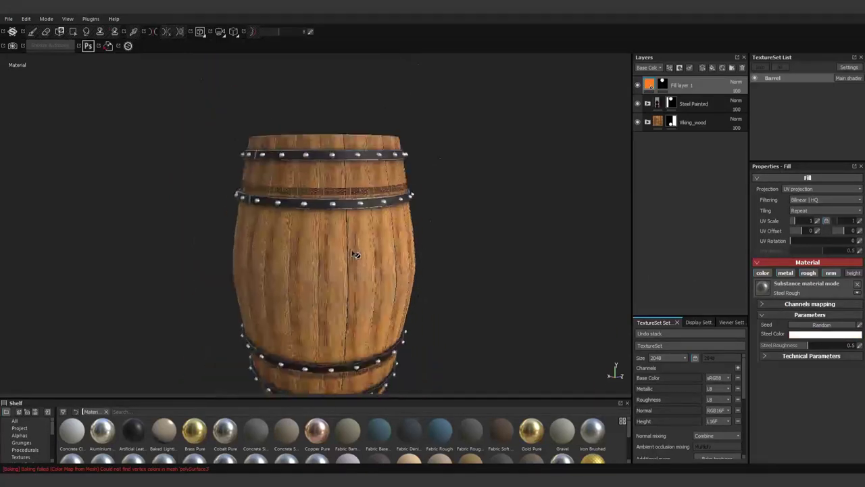
pyautogui.scroll(-2, 358, 254)
pyautogui.moveTo(510, 202)
pyautogui.keyDown('alt'); pyautogui.mouseDown()
pyautogui.moveTo(507, 169)
pyautogui.moveTo(353, 266)
pyautogui.moveTo(431, 250)
pyautogui.moveTo(378, 338)
pyautogui.mouseUp(); pyautogui.keyUp('alt')
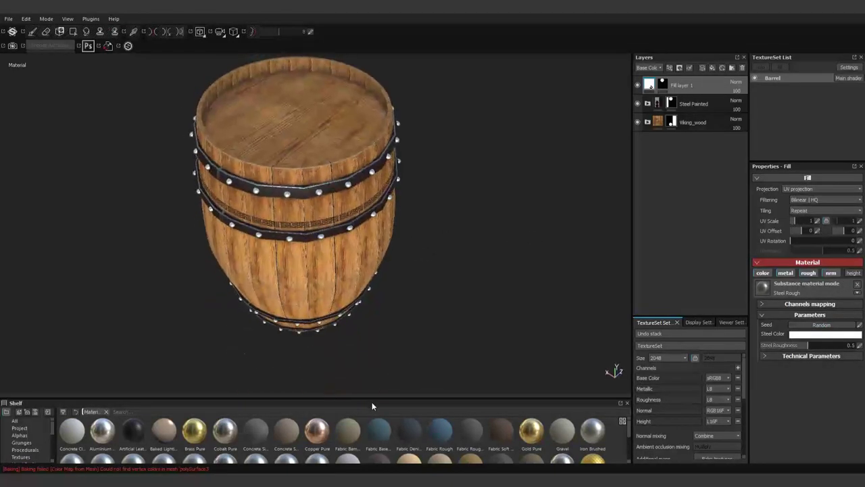
pyautogui.moveTo(317, 398); pyautogui.dragTo(318, 234)
# - Add a new fill layer with a mask and browse to the Hard Surfaces presets
pyautogui.click(713, 68)
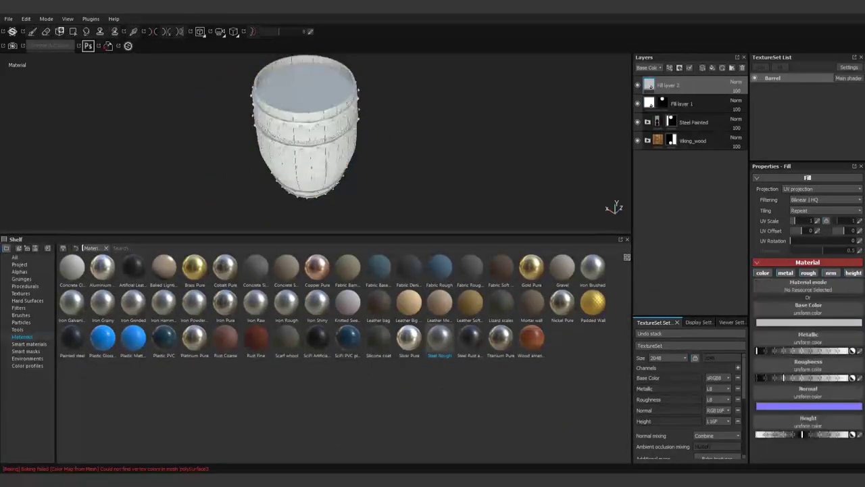
pyautogui.click(680, 67)
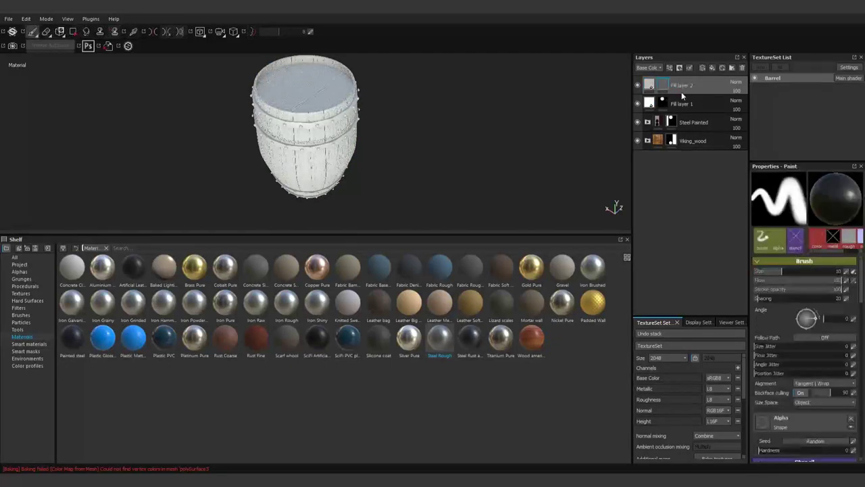
pyautogui.click(27, 327)
pyautogui.click(20, 315)
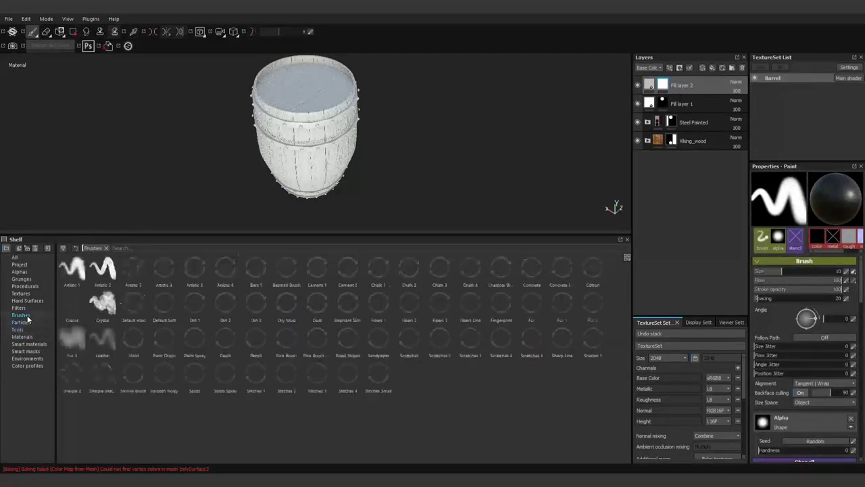
pyautogui.click(27, 300)
pyautogui.scroll(-2, 329, 366)
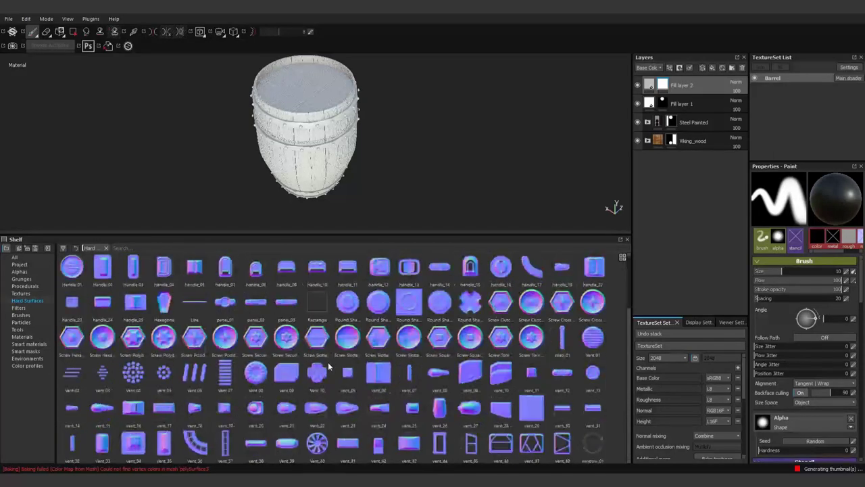
# - Switch to the Projection tool and load Vent 08 as the grayscale image
pyautogui.click(59, 31)
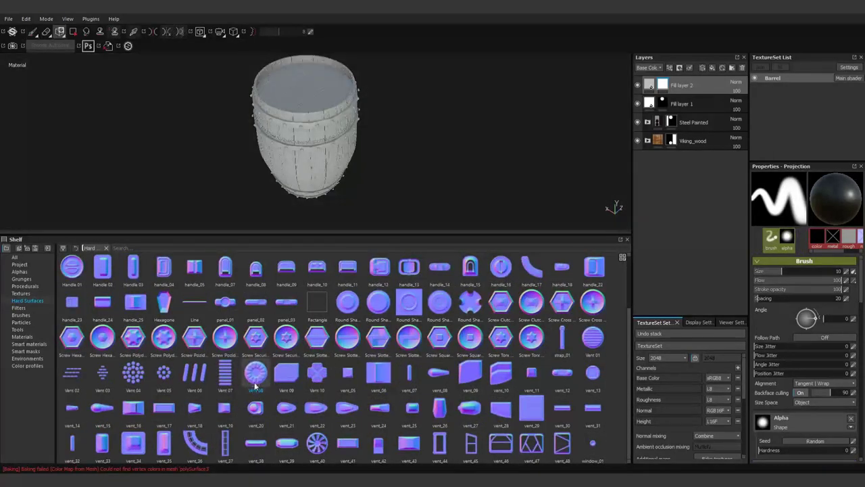
pyautogui.scroll(-2, 807, 394)
pyautogui.scroll(-3, 807, 394)
pyautogui.moveTo(848, 368); pyautogui.dragTo(811, 352)
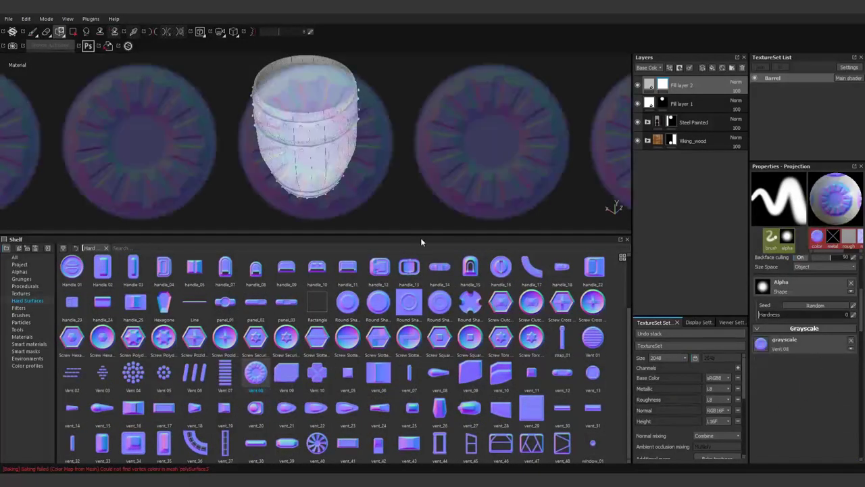
pyautogui.moveTo(420, 235); pyautogui.dragTo(405, 410)
# - Scale the Vent 08 projection to emblem size, raise Hardness, and stamp it on the lid
pyautogui.moveTo(396, 242); pyautogui.dragTo(413, 228, button='right')
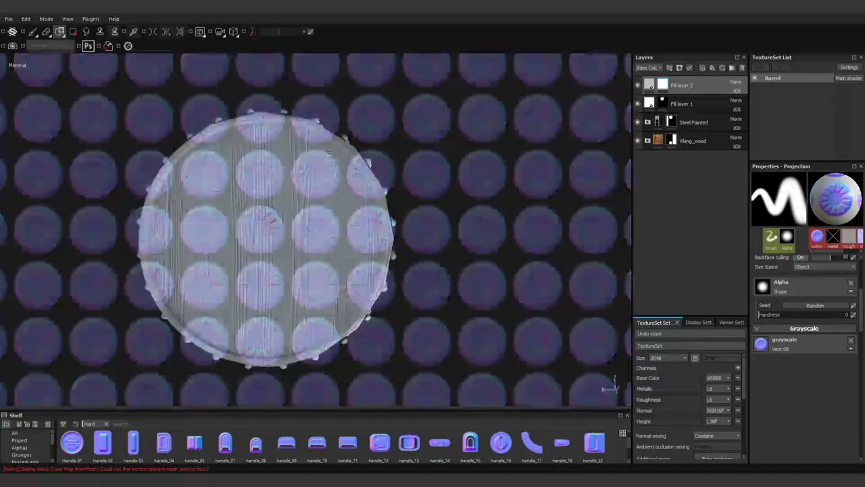
pyautogui.scroll(3, 412, 229)
pyautogui.scroll(3, 413, 228)
pyautogui.moveTo(397, 228); pyautogui.dragTo(460, 241, button='right')
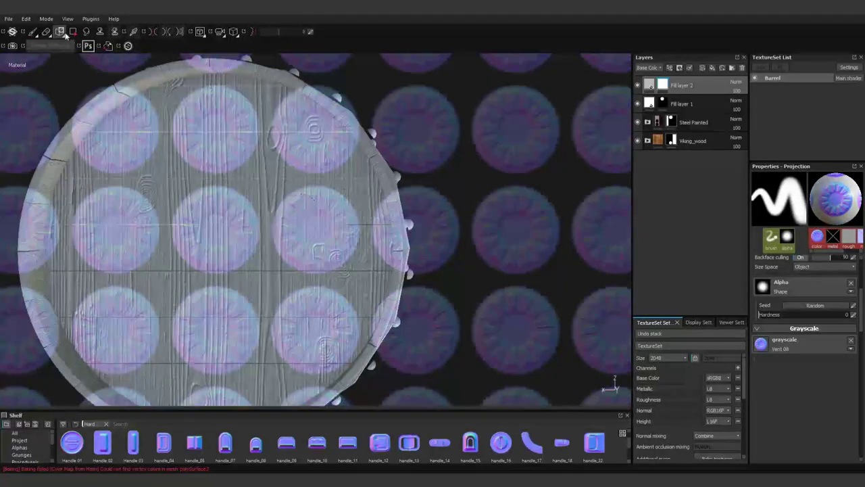
pyautogui.scroll(1, 805, 304)
pyautogui.moveTo(771, 368); pyautogui.dragTo(848, 368)
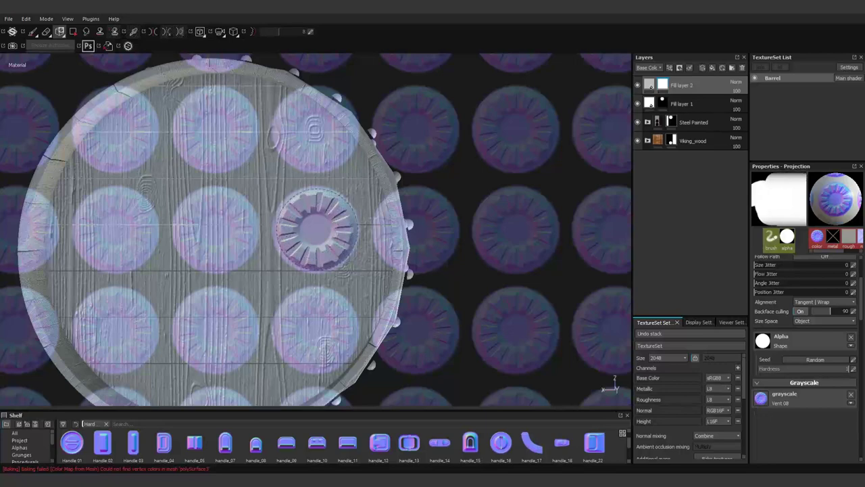
pyautogui.click(314, 228)
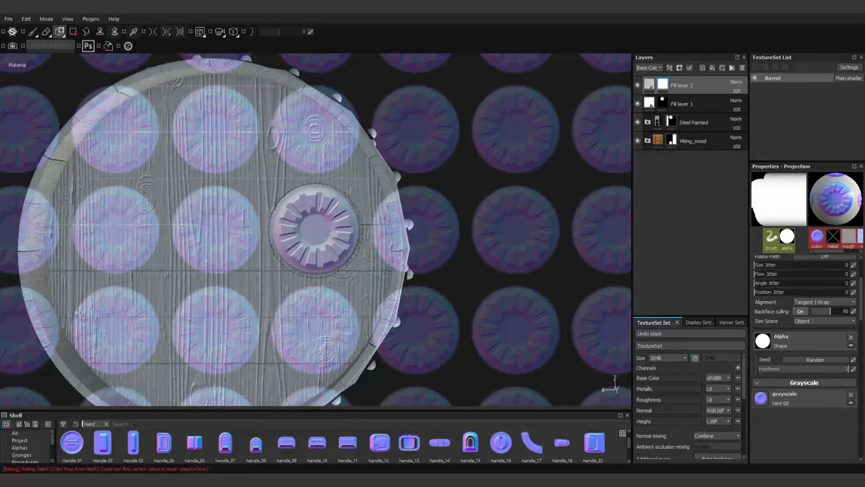
# - Fill Fill layer 2's mask with black so the wood shows again
pyautogui.click(32, 31)
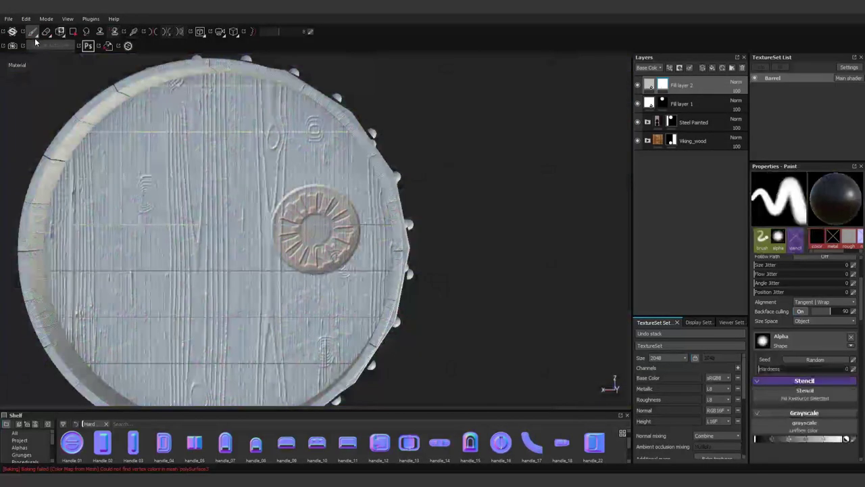
pyautogui.keyDown('alt'); pyautogui.moveTo(325, 135); pyautogui.dragTo(472, 185); pyautogui.keyUp('alt')
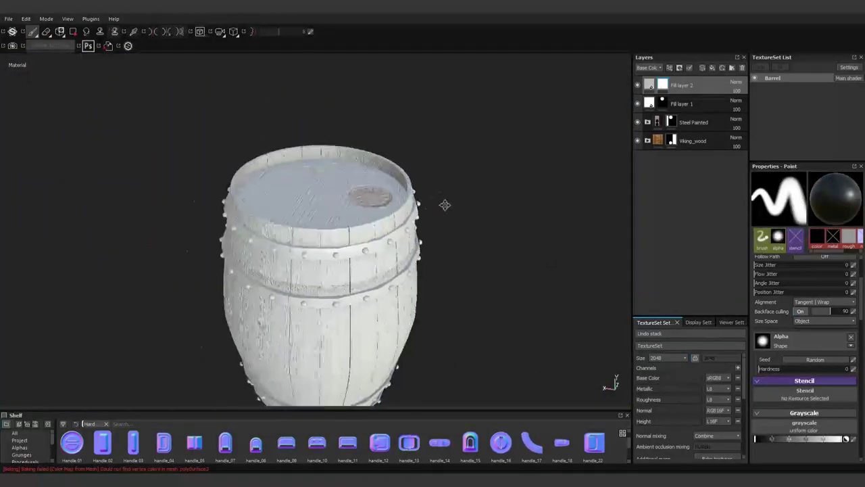
pyautogui.click(651, 85)
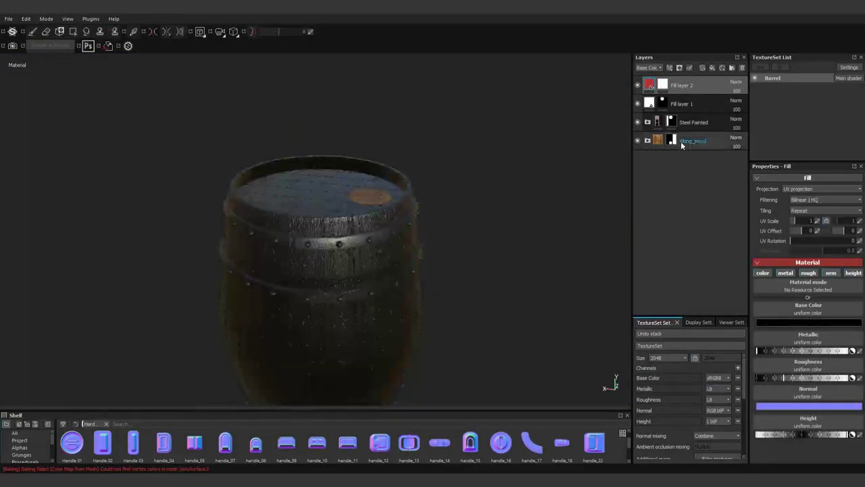
pyautogui.click(663, 85)
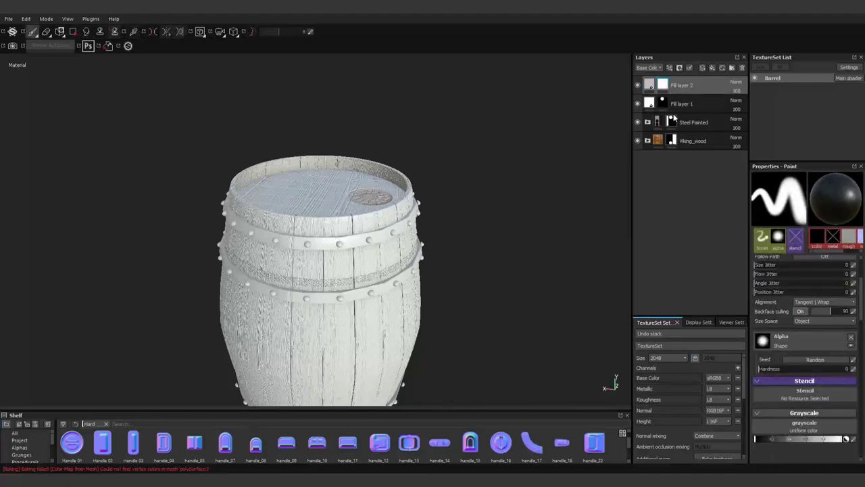
pyautogui.keyDown('alt'); pyautogui.moveTo(534, 251); pyautogui.dragTo(489, 345); pyautogui.keyUp('alt')
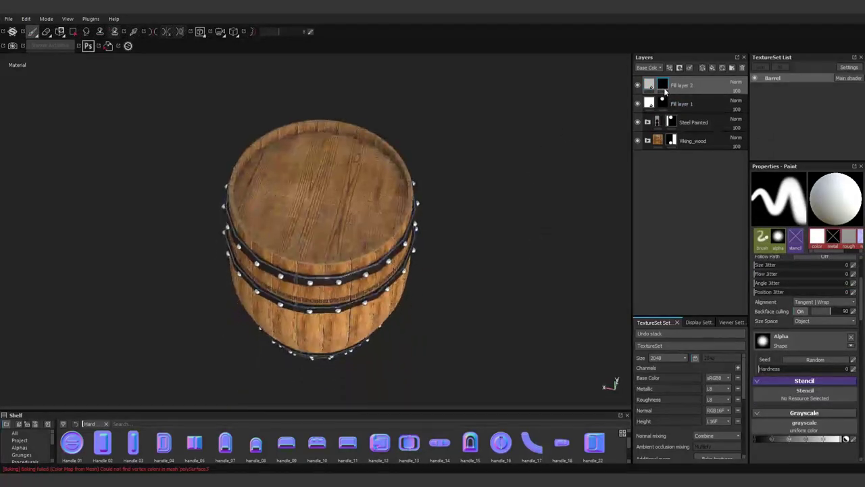
# - Project a single Vent 08 emblem onto the lid, then return to Paint
pyautogui.keyDown('alt'); pyautogui.moveTo(269, 189); pyautogui.dragTo(204, 228, button='middle'); pyautogui.keyUp('alt')
pyautogui.press('3')
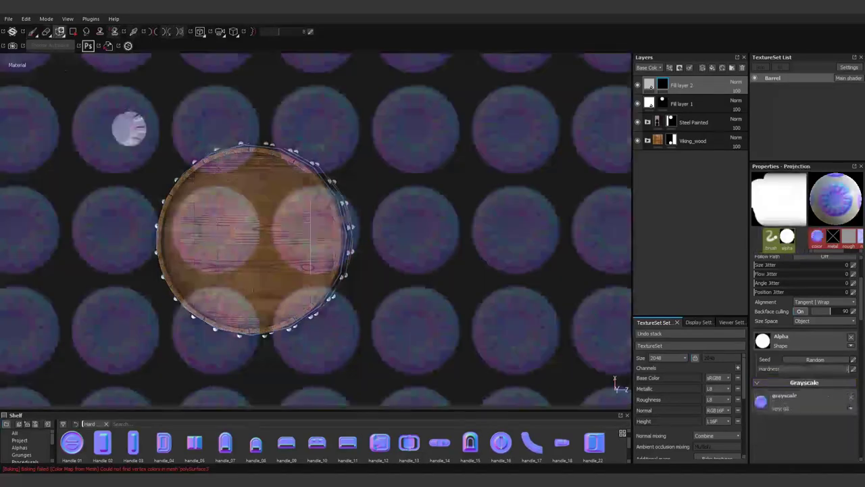
pyautogui.scroll(3, 402, 243)
pyautogui.scroll(2, 402, 243)
pyautogui.scroll(-3, 402, 243)
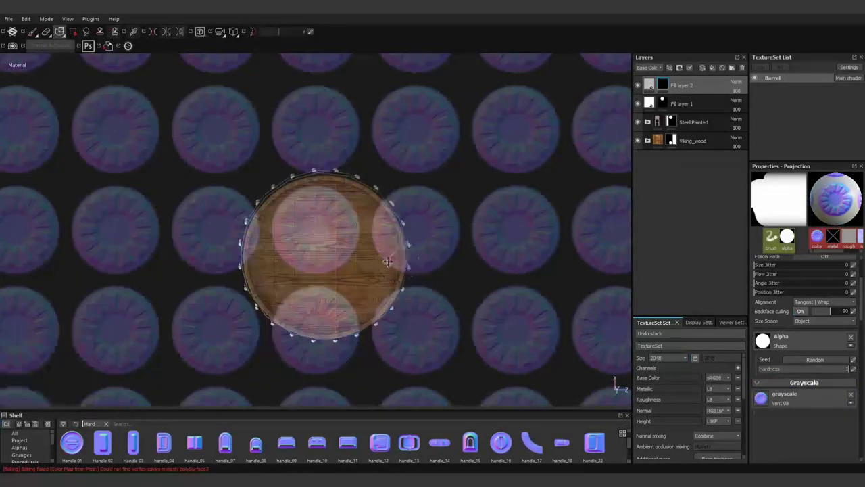
pyautogui.scroll(1, 402, 243)
pyautogui.scroll(3, 399, 236)
pyautogui.scroll(2, 314, 227)
pyautogui.scroll(-1, 313, 227)
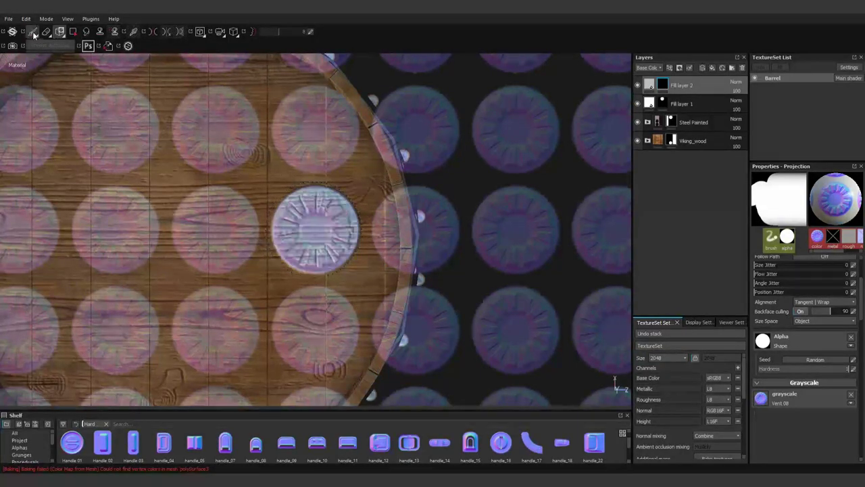
pyautogui.click(32, 32)
pyautogui.scroll(-5, 271, 203)
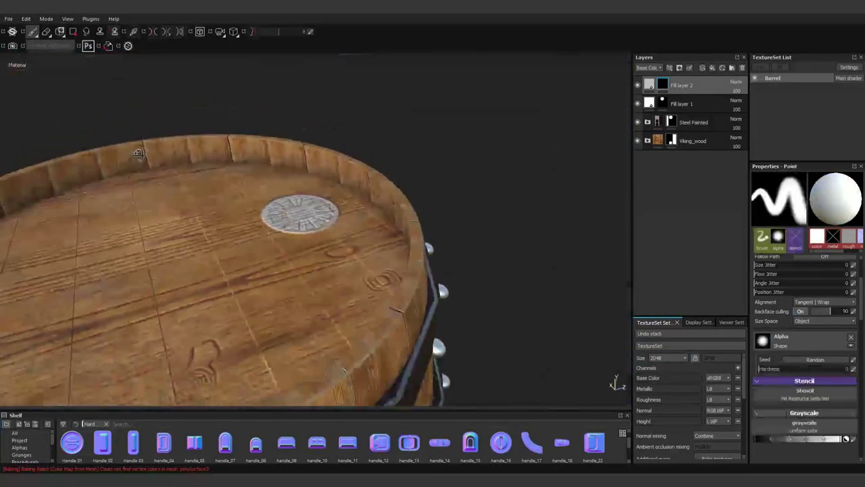
pyautogui.keyDown('alt'); pyautogui.moveTo(270, 203); pyautogui.dragTo(439, 122); pyautogui.keyUp('alt')
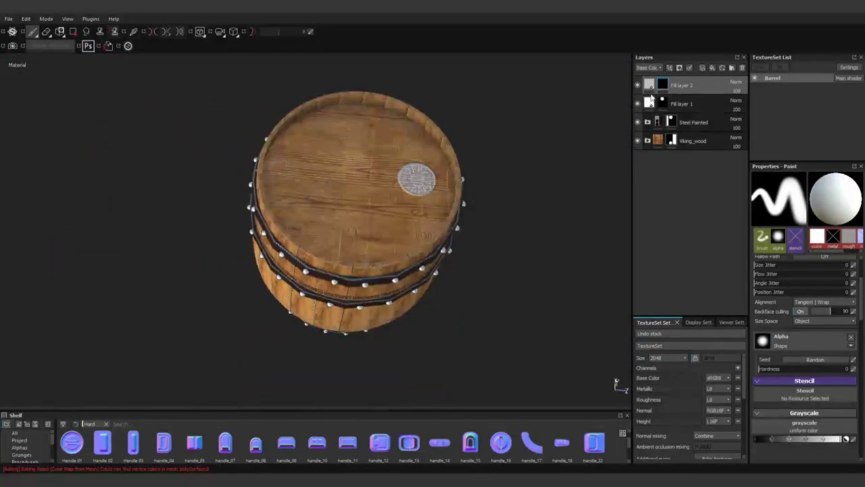
# - Set Fill layer 2's Base Color to white for a silvery emblem
pyautogui.click(649, 89)
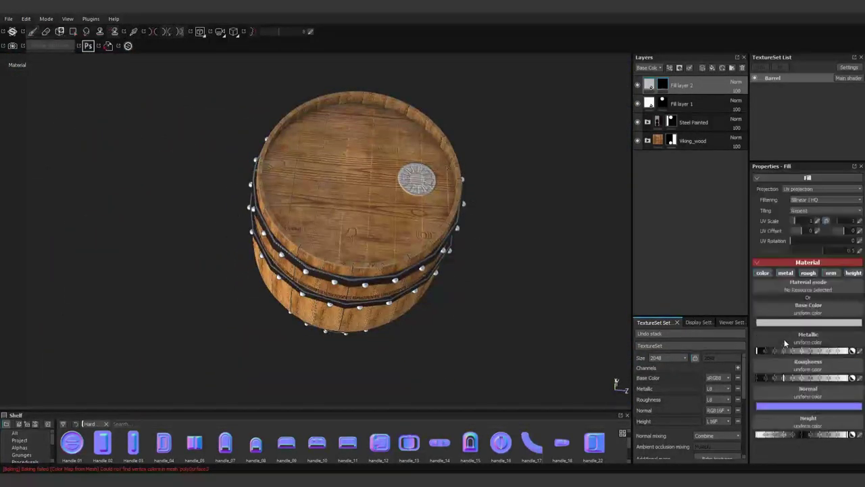
pyautogui.click(789, 327)
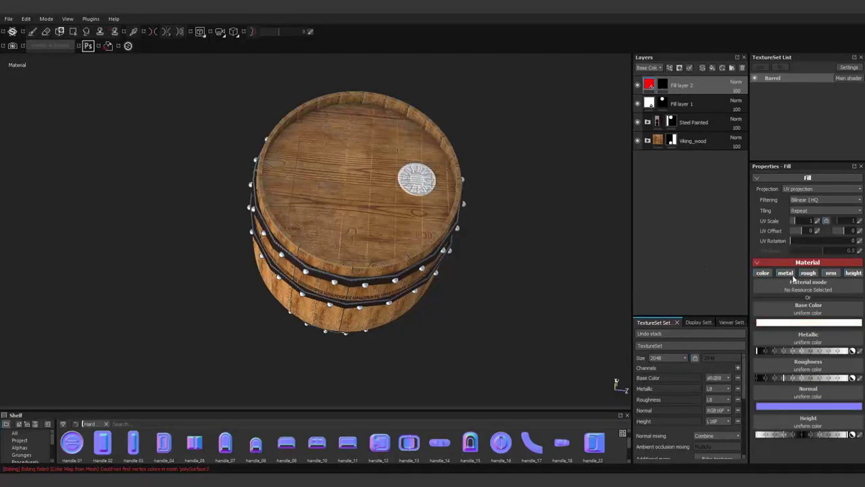
pyautogui.keyDown('alt'); pyautogui.moveTo(546, 248); pyautogui.dragTo(515, 283); pyautogui.keyUp('alt')
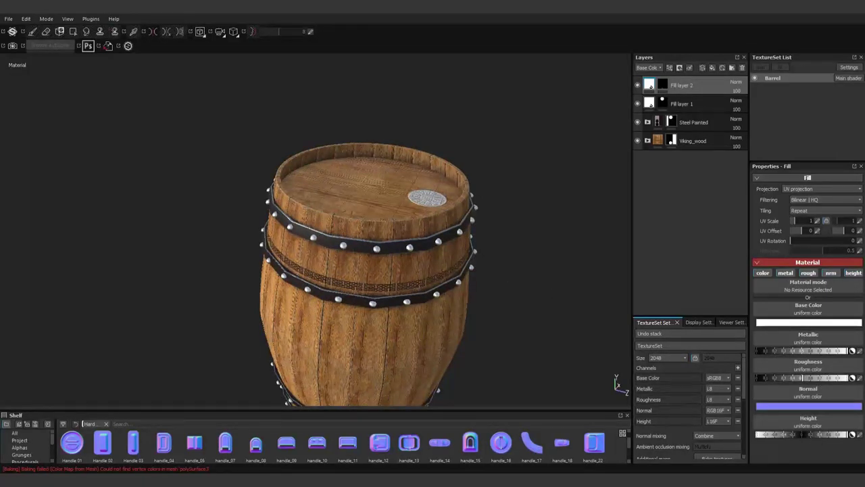
# - Orbit to a side view and switch the viewport to the Iray render
pyautogui.scroll(3, 482, 198)
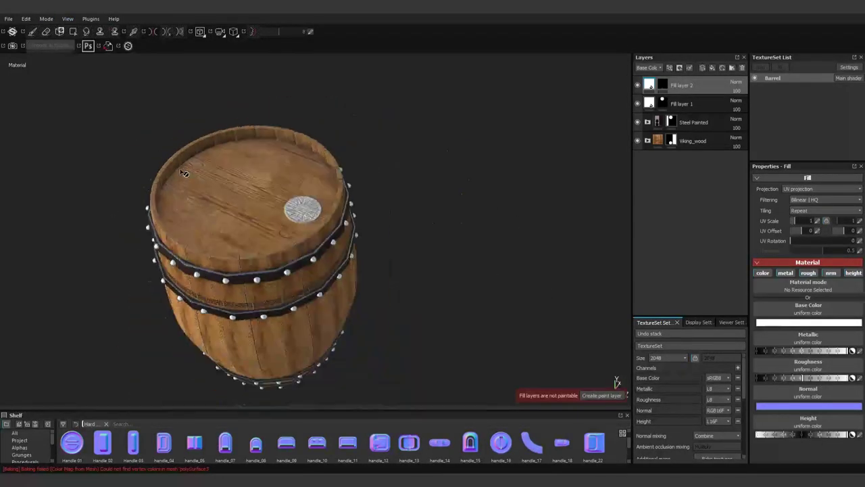
pyautogui.moveTo(484, 260)
pyautogui.keyDown('alt'); pyautogui.mouseDown()
pyautogui.moveTo(542, 142)
pyautogui.moveTo(537, 245)
pyautogui.mouseUp(); pyautogui.keyUp('alt')
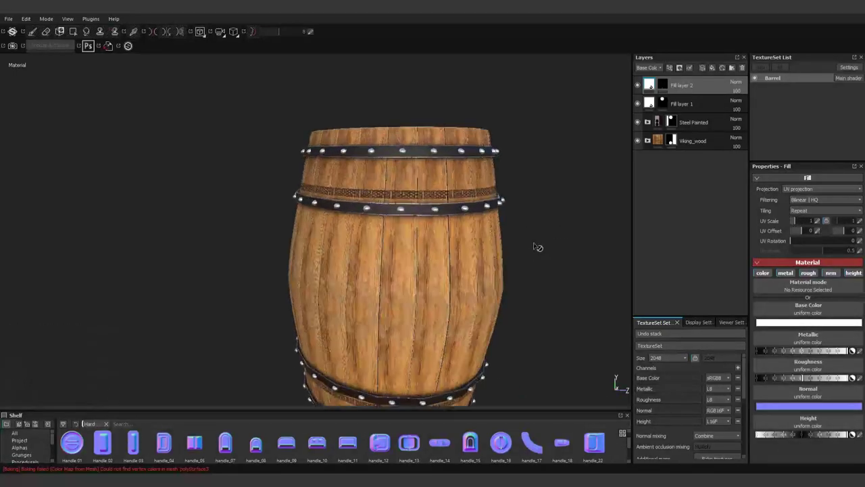
pyautogui.scroll(3, 502, 206)
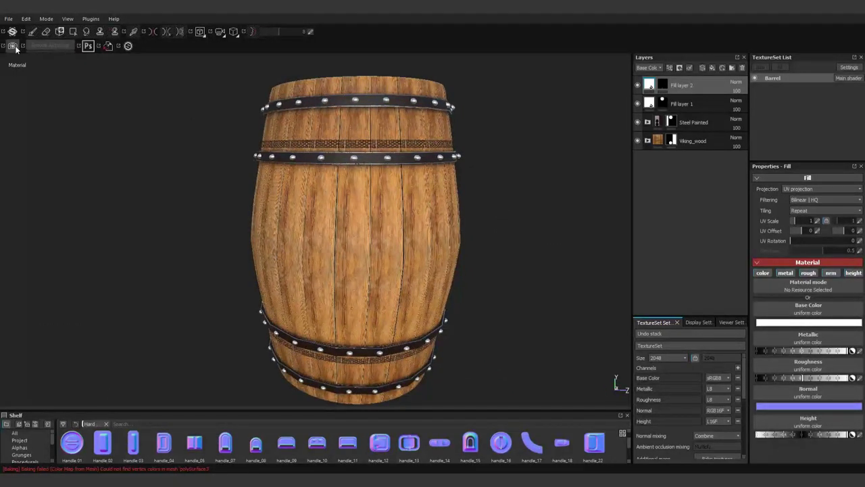
pyautogui.click(15, 47)
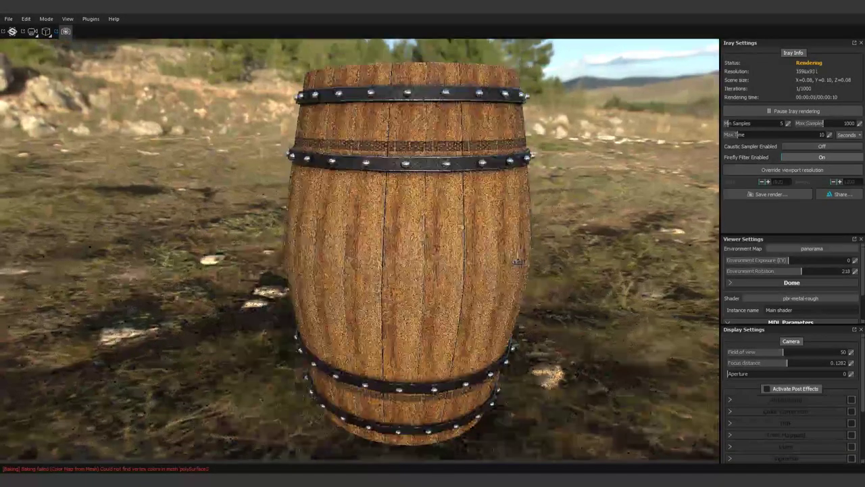
pyautogui.moveTo(518, 261)
pyautogui.keyDown('alt'); pyautogui.mouseDown()
pyautogui.moveTo(485, 282)
pyautogui.moveTo(475, 275)
pyautogui.mouseUp(); pyautogui.keyUp('alt')
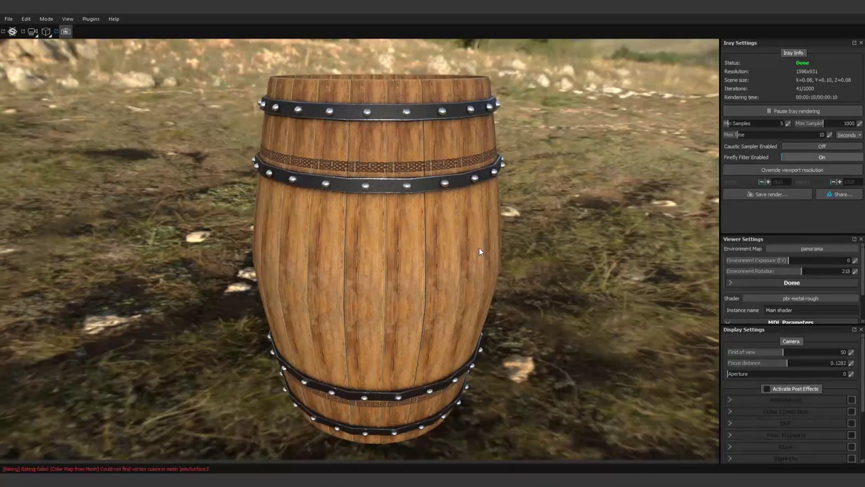
pyautogui.moveTo(413, 187)
pyautogui.keyDown('alt'); pyautogui.mouseDown()
pyautogui.moveTo(452, 321)
pyautogui.moveTo(508, 280)
pyautogui.mouseUp(); pyautogui.keyUp('alt')
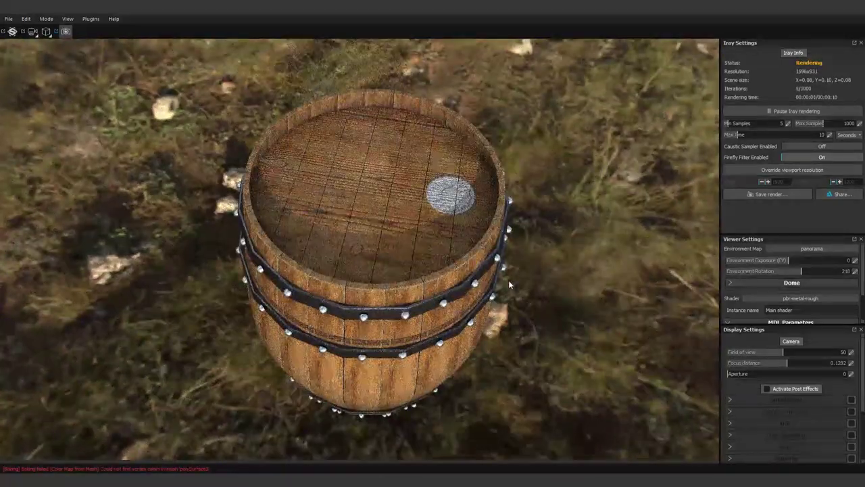
pyautogui.moveTo(470, 322)
pyautogui.keyDown('alt'); pyautogui.mouseDown()
pyautogui.moveTo(491, 306)
pyautogui.moveTo(473, 249)
pyautogui.mouseUp(); pyautogui.keyUp('alt')
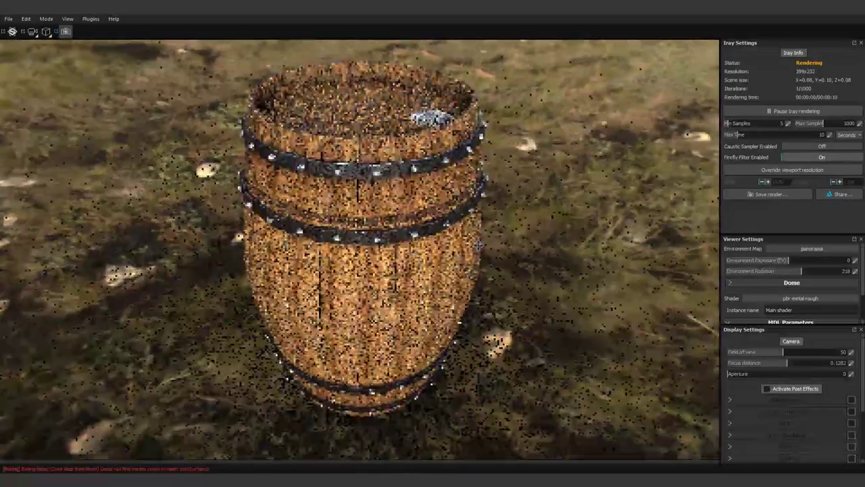